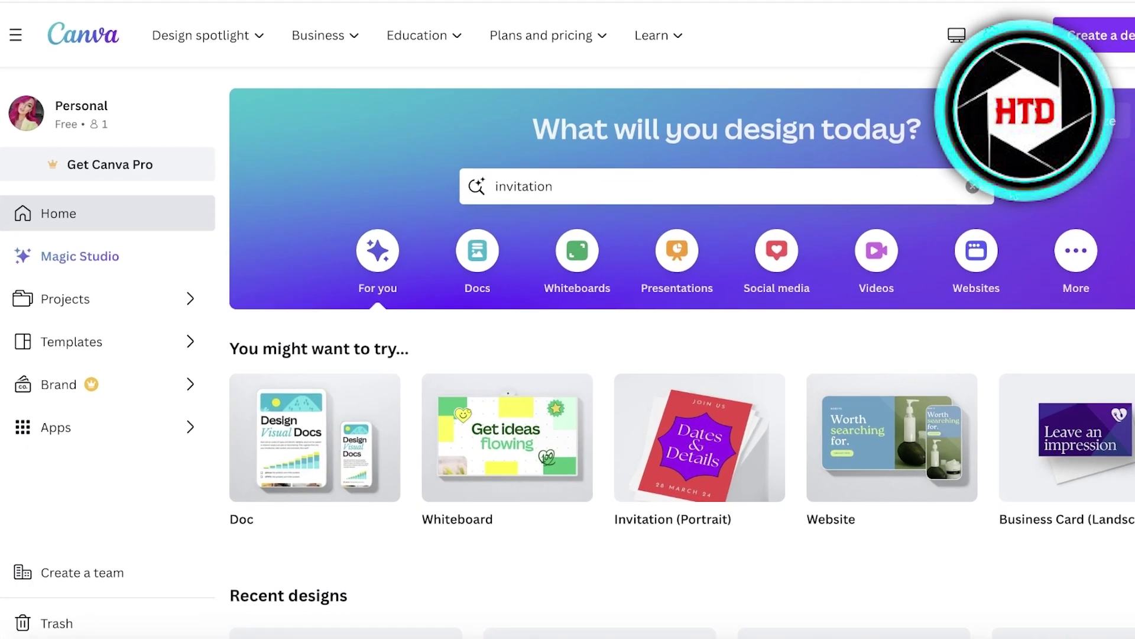
Remove the earlier 'invitation' query from the home-page design search.
click(975, 188)
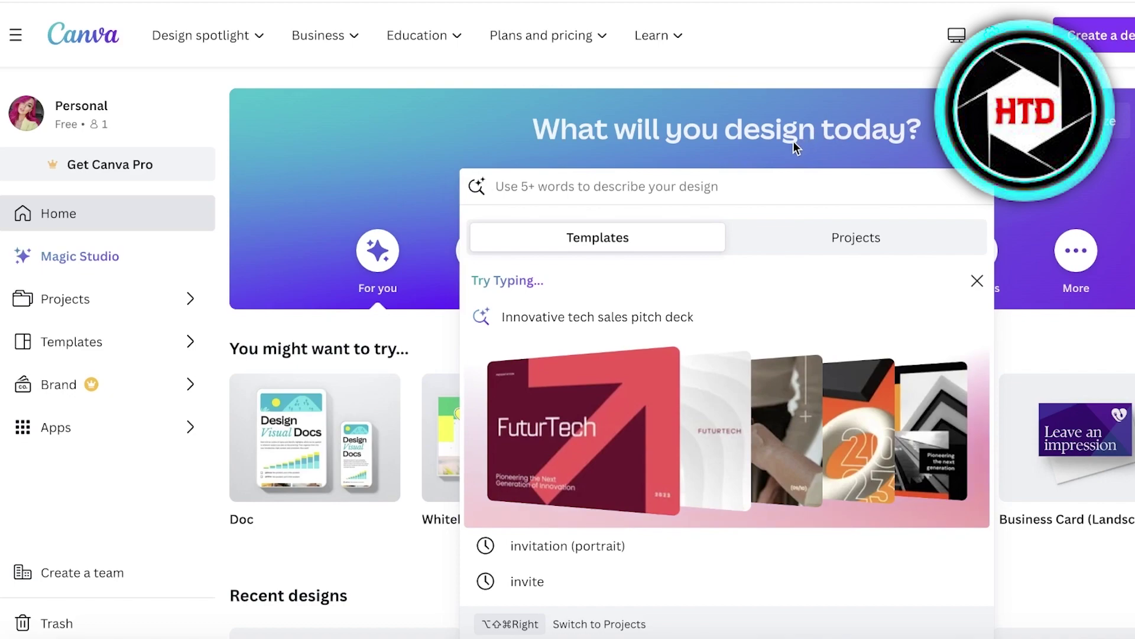
Search 'banner' and scroll through the Banner (Landscape) template results.
text(banner)
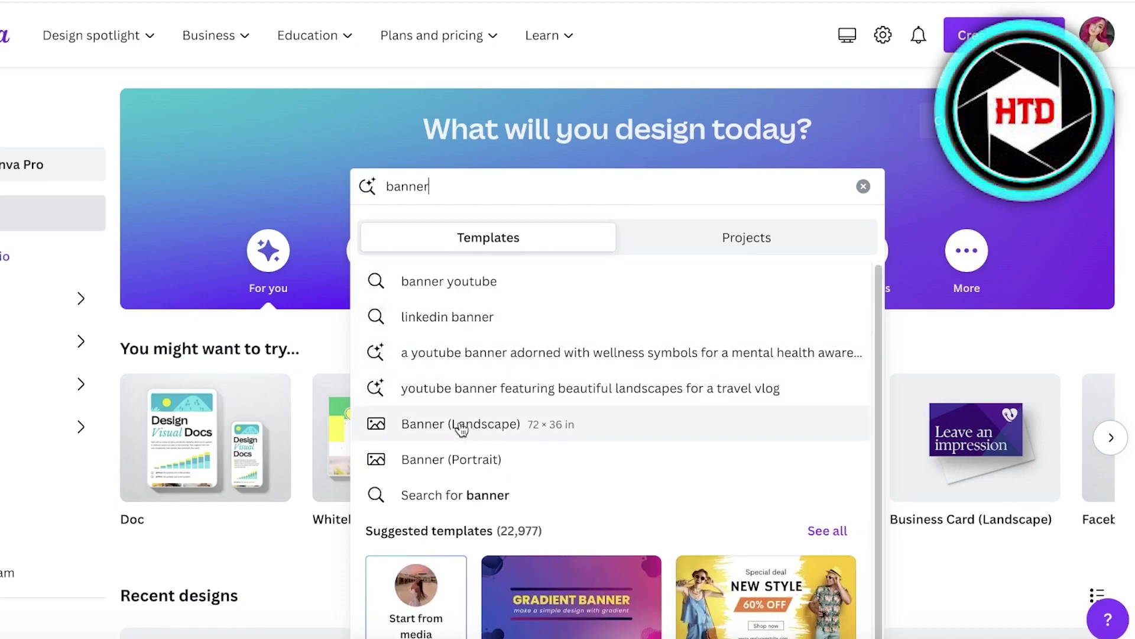
click(449, 437)
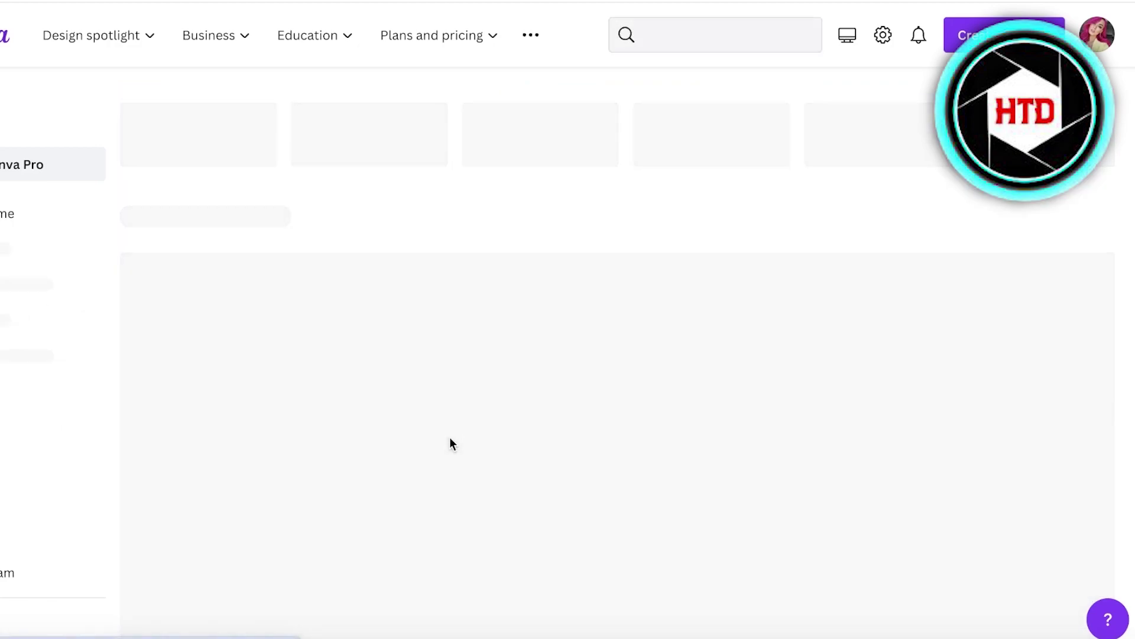
scroll(464, 389, down, 3)
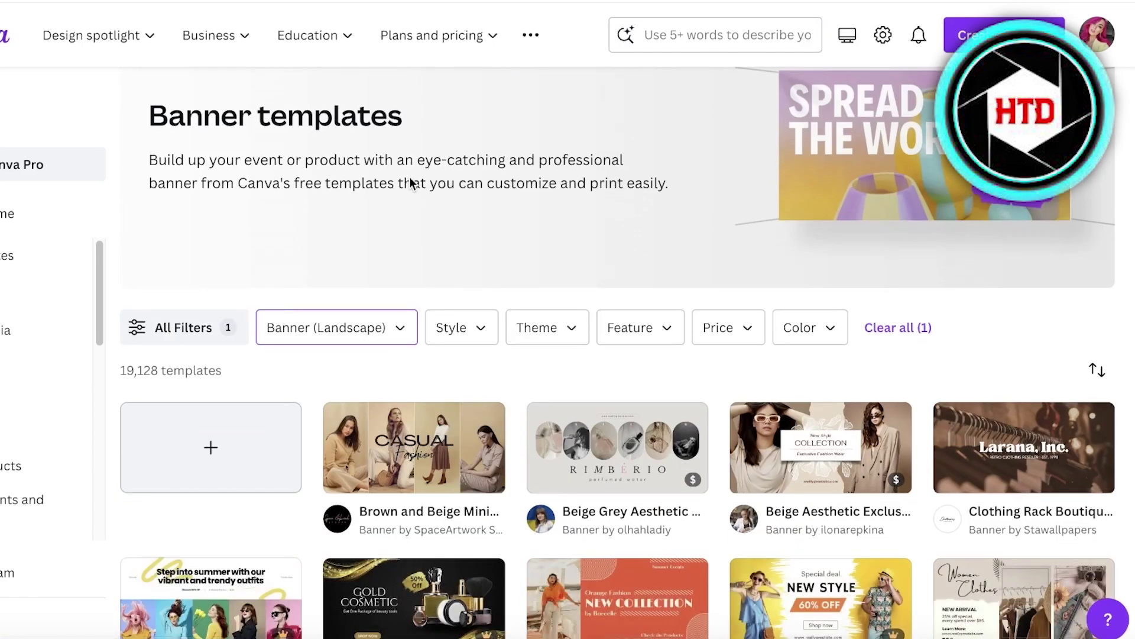
scroll(410, 185, down, 5)
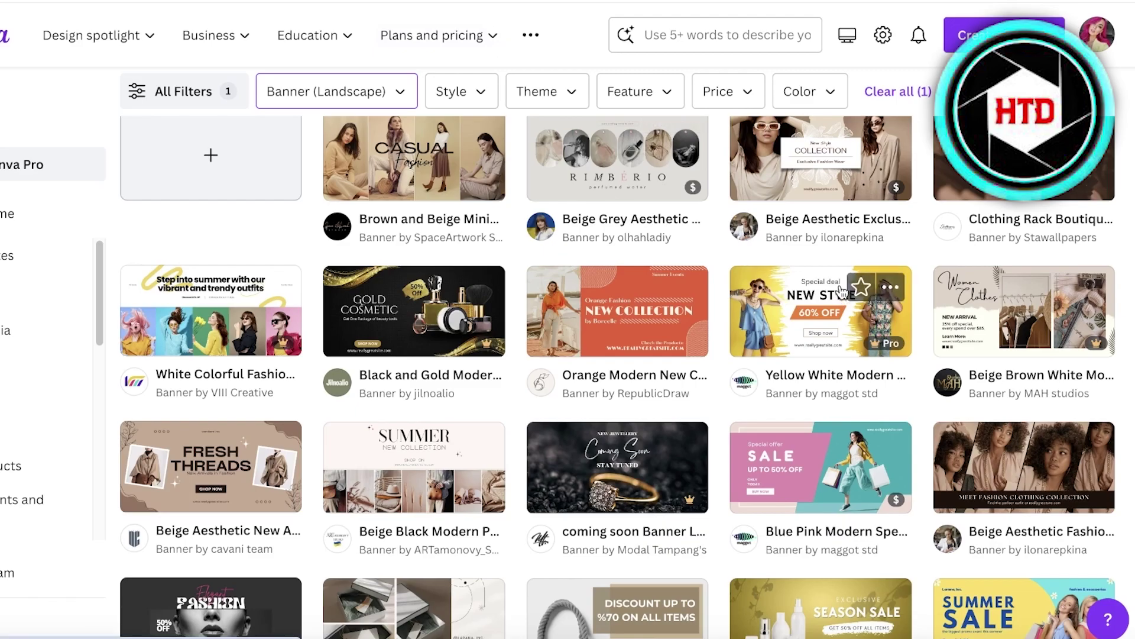
scroll(841, 290, up, 5)
scroll(808, 289, down, 8)
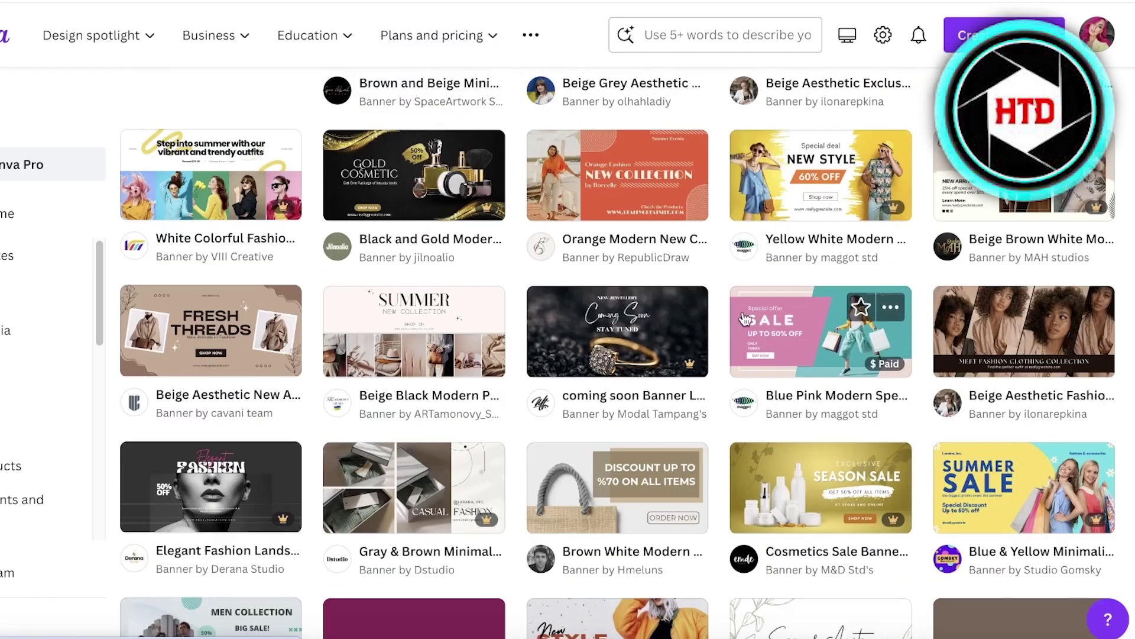
scroll(515, 303, up, 1)
scroll(514, 304, down, 3)
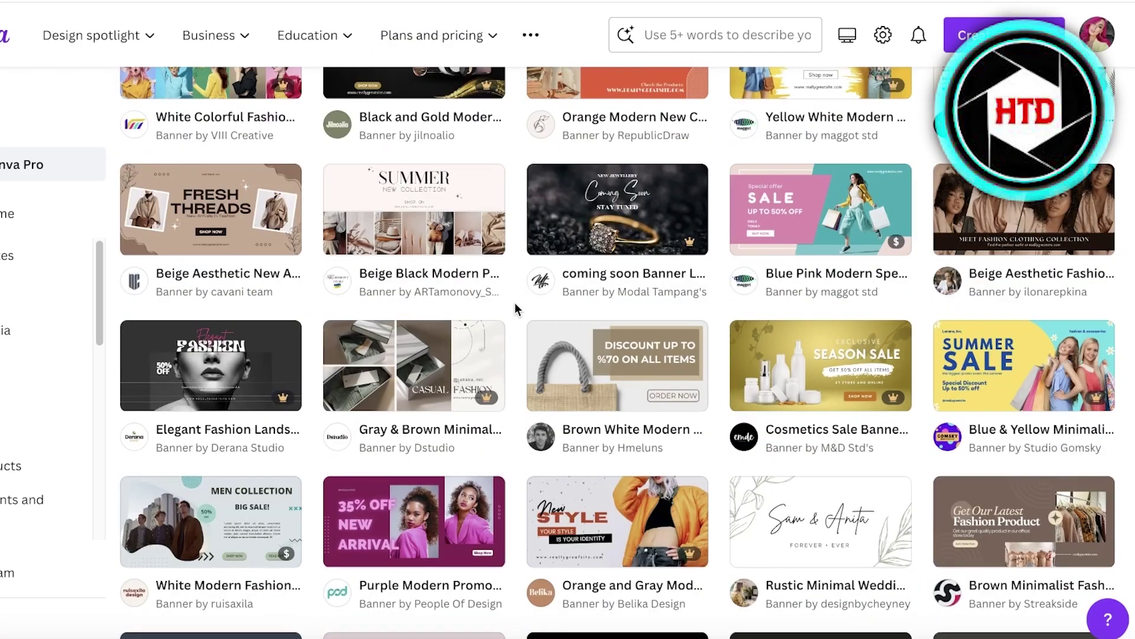
scroll(515, 303, up, 8)
click(685, 35)
Search 'youtube', browse the YouTube Banner templates, and start a blank YouTube banner.
text(yout)
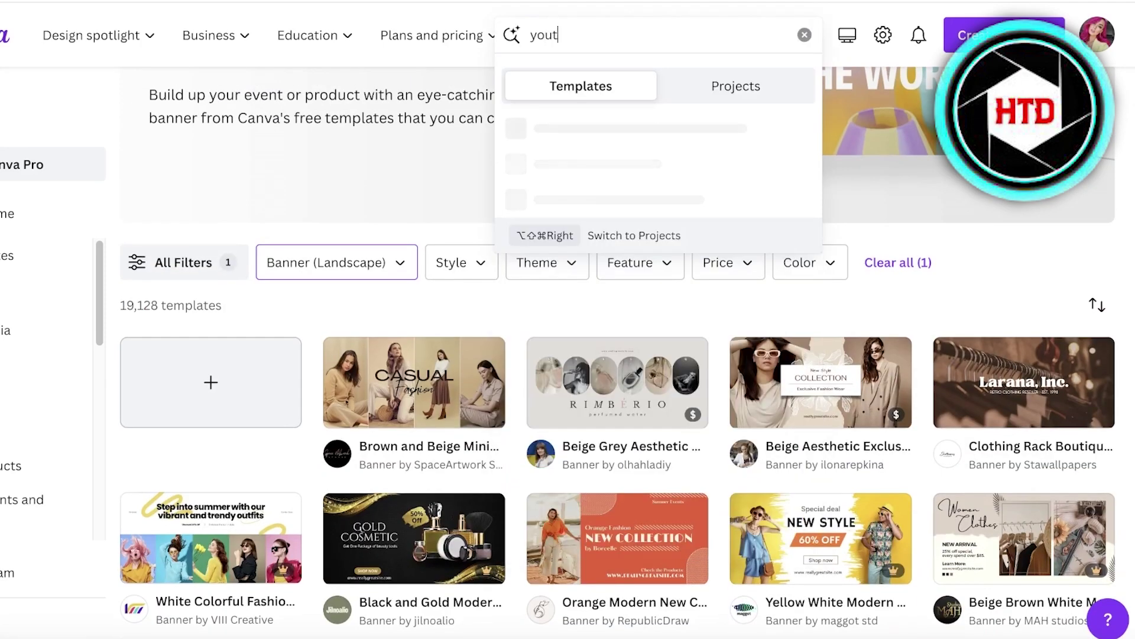
text(ube v)
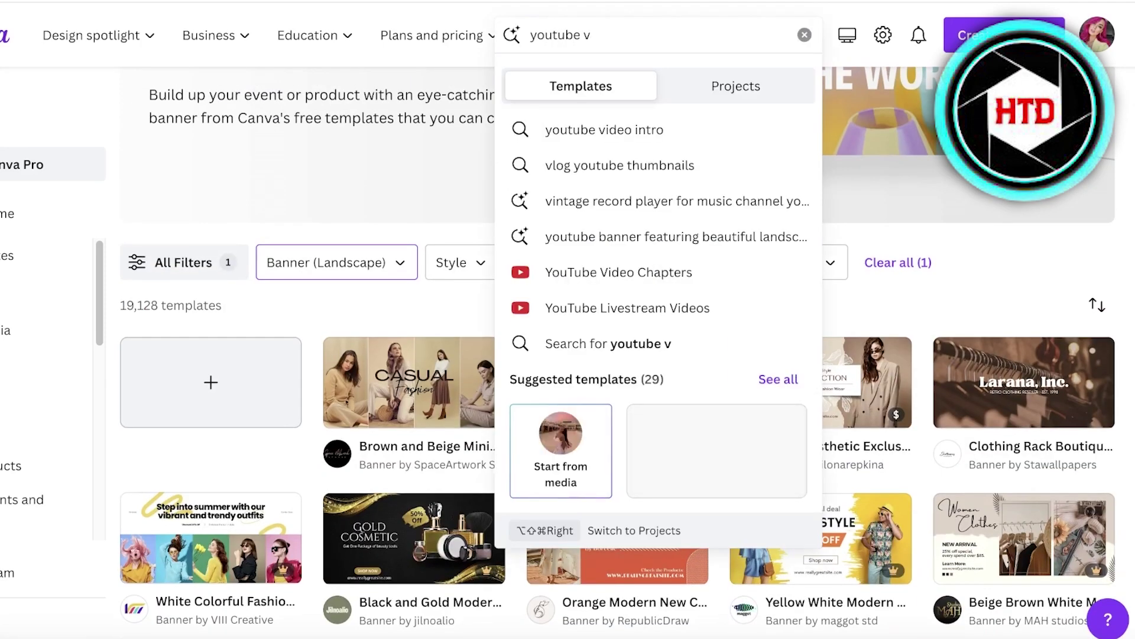
key(BackSpace)
key(BackSpace)
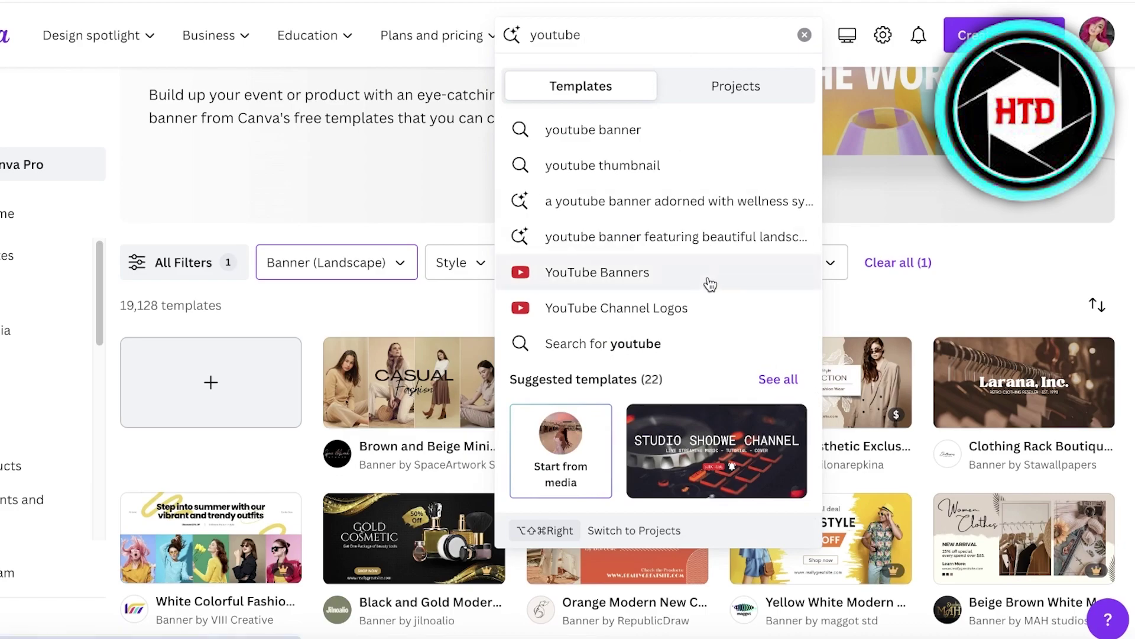
click(709, 276)
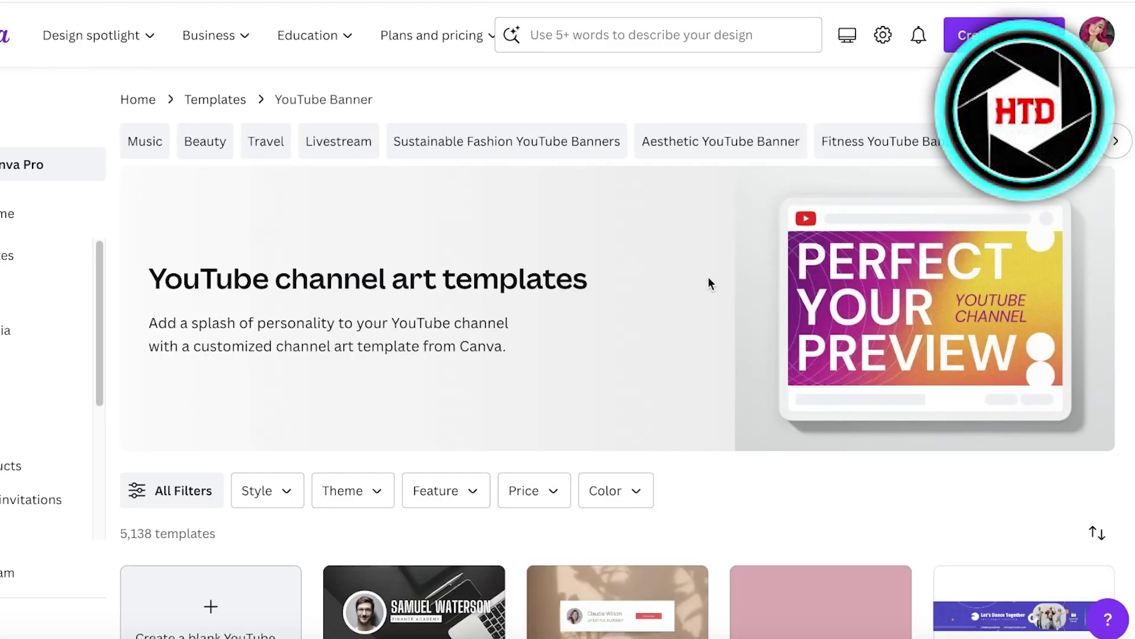
scroll(708, 282, down, 5)
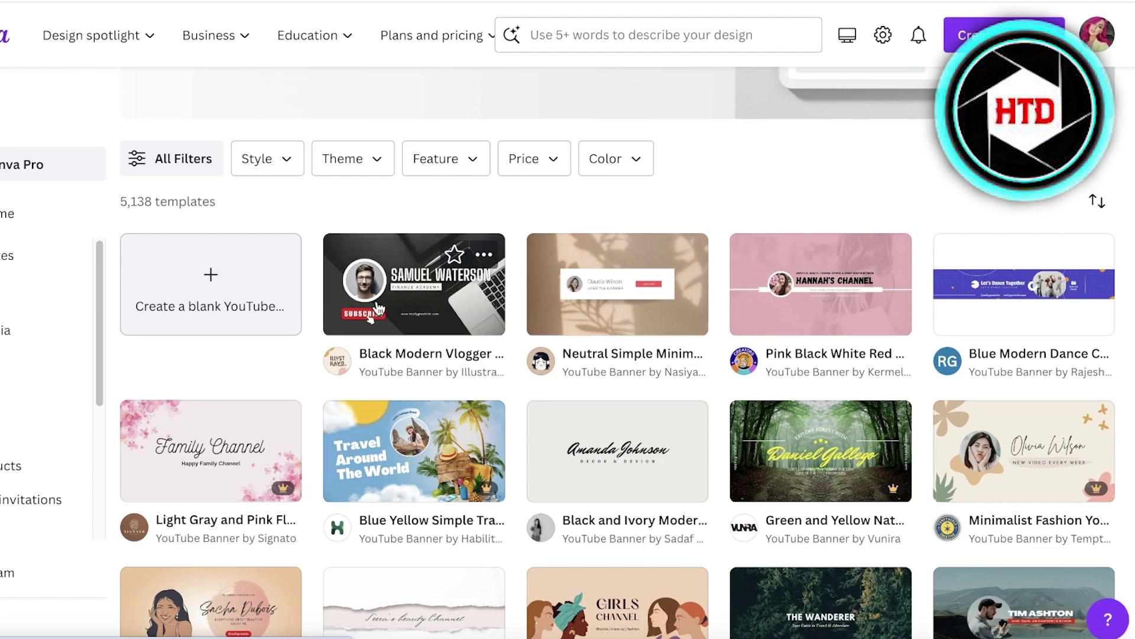
scroll(378, 307, down, 2)
scroll(449, 304, up, 6)
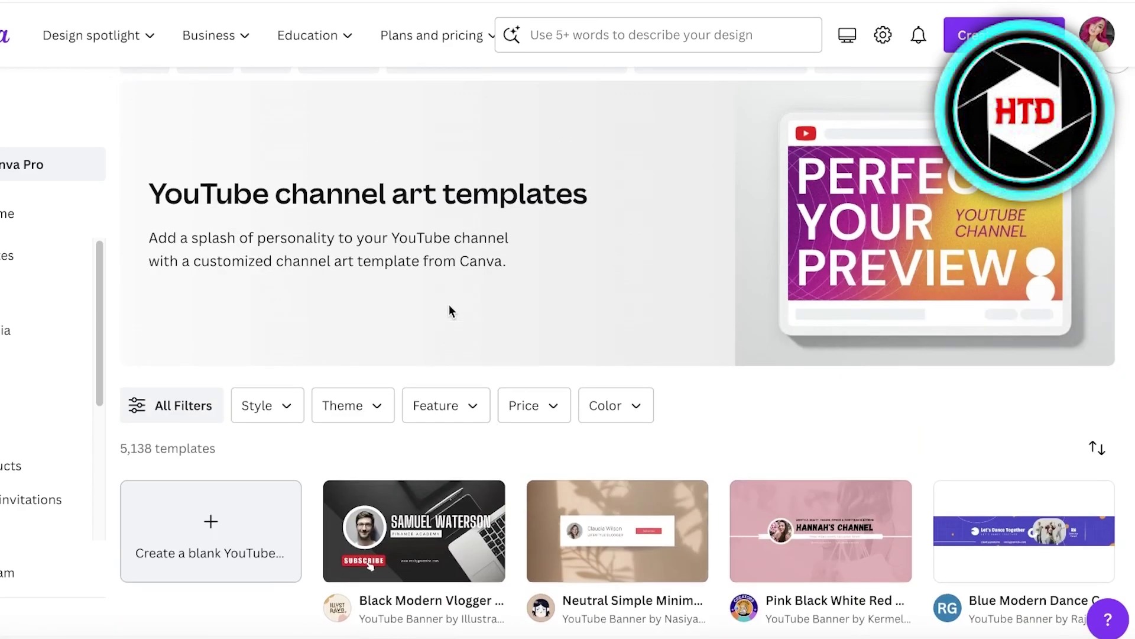
scroll(449, 304, down, 12)
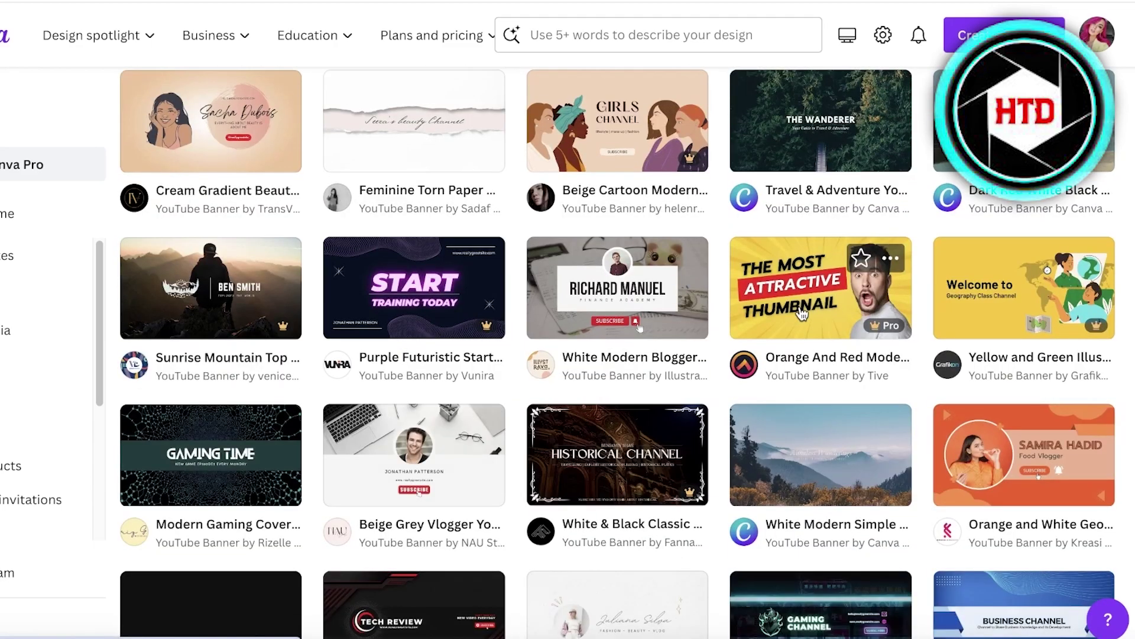
scroll(802, 313, down, 2)
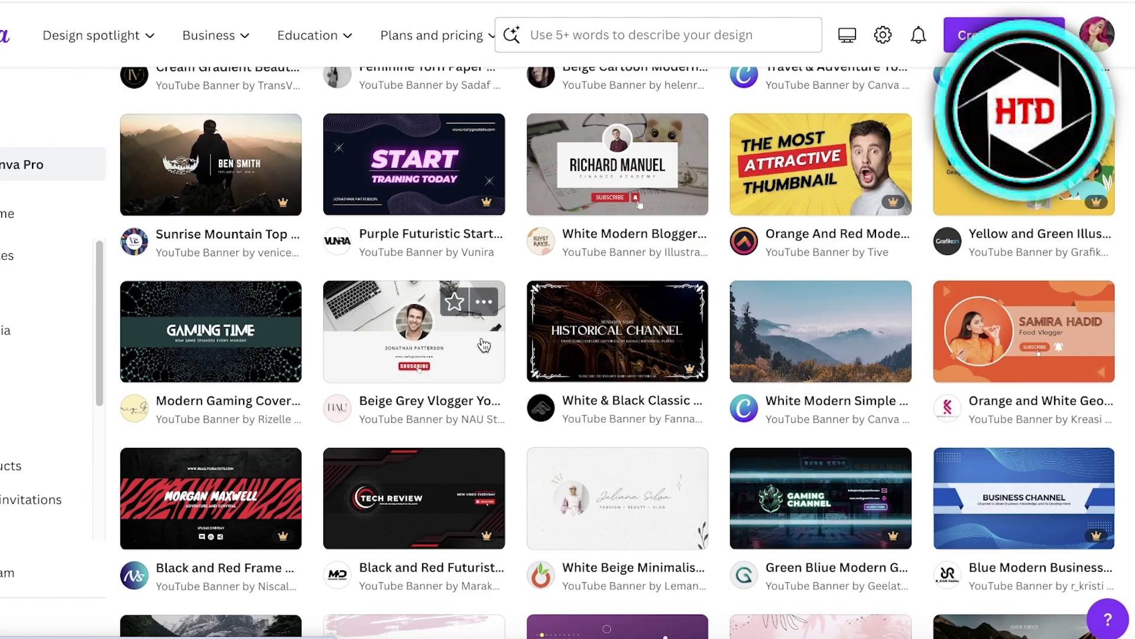
scroll(484, 345, up, 15)
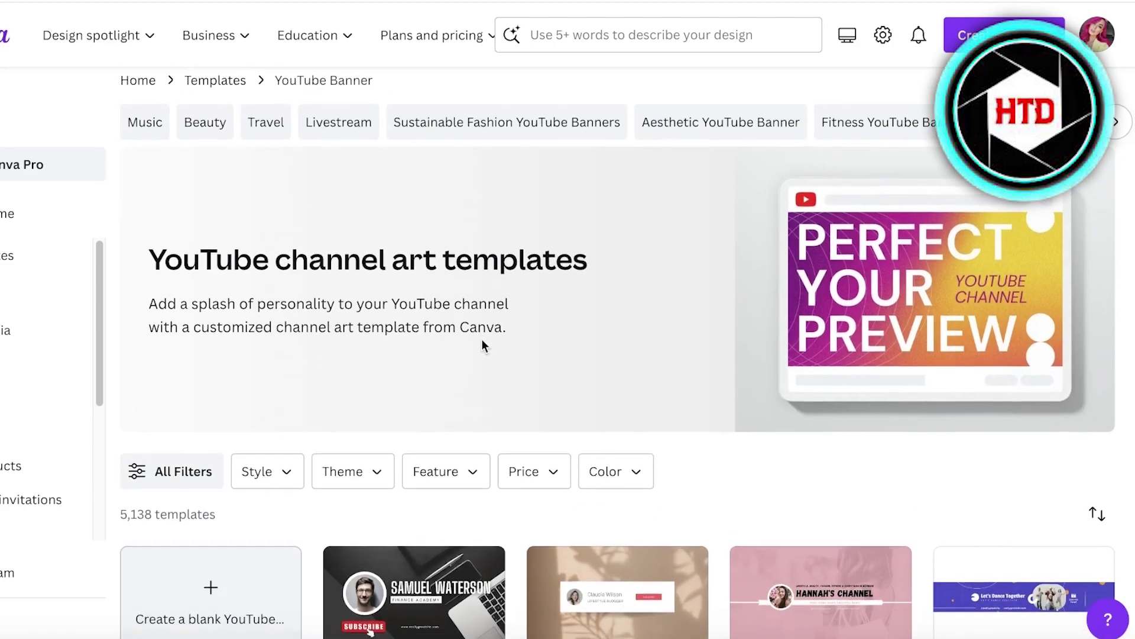
scroll(282, 346, down, 3)
click(230, 392)
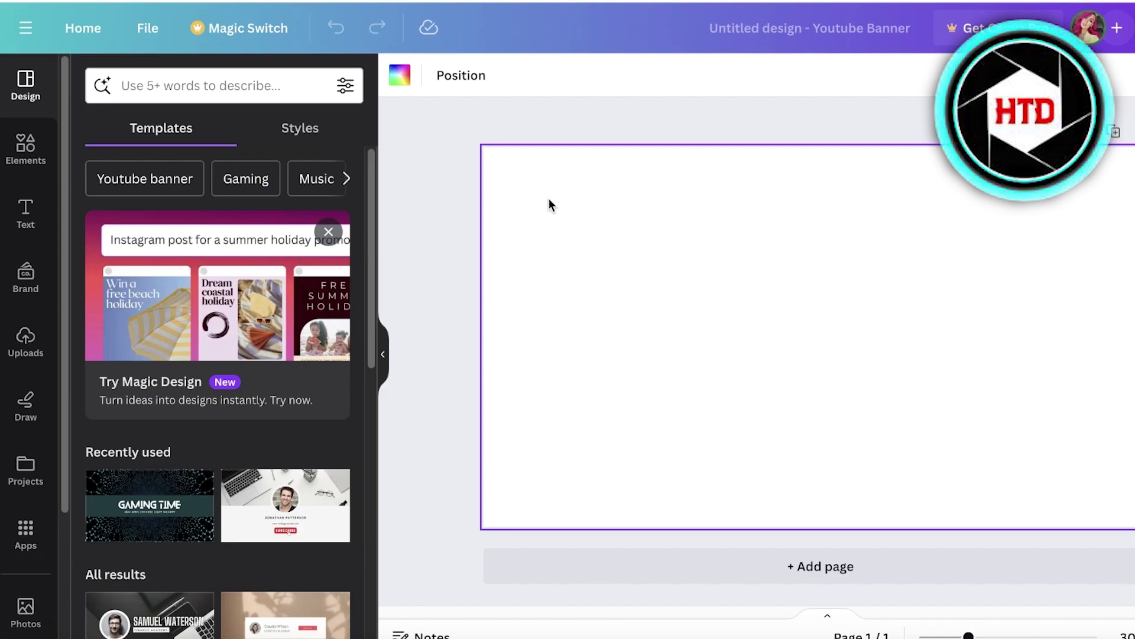
Give the banner background a custom muted blue fill, #6A8ABB.
click(402, 80)
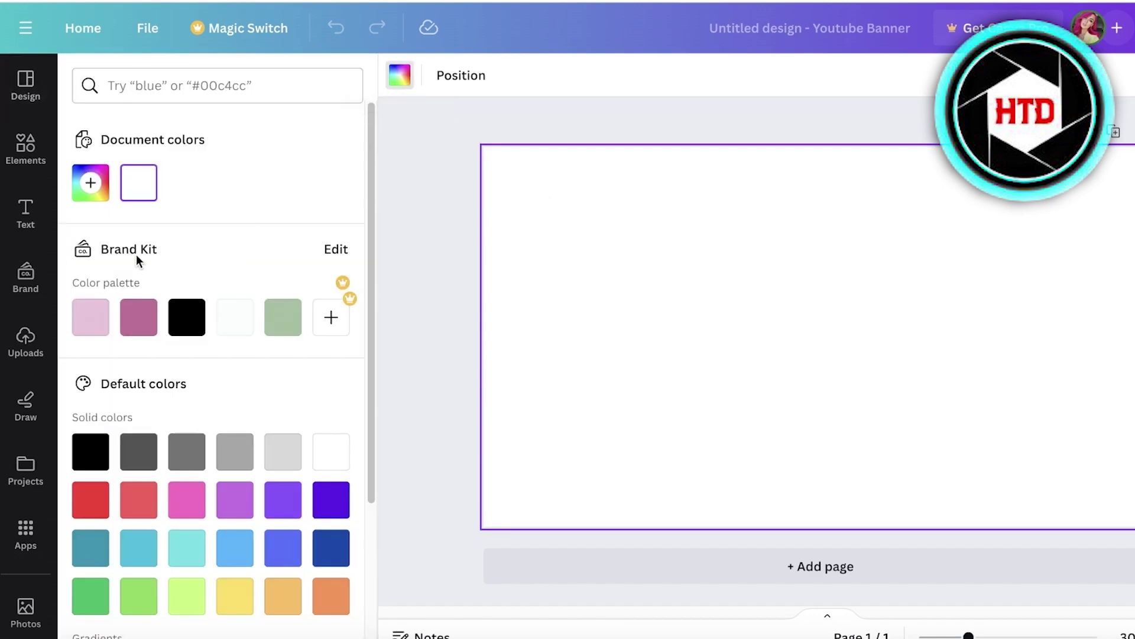
click(75, 192)
drag(201, 378, 228, 388)
mouse_move(148, 269)
mouse_down()
mouse_move(123, 267)
mouse_move(198, 288)
mouse_move(168, 303)
mouse_move(194, 292)
mouse_up()
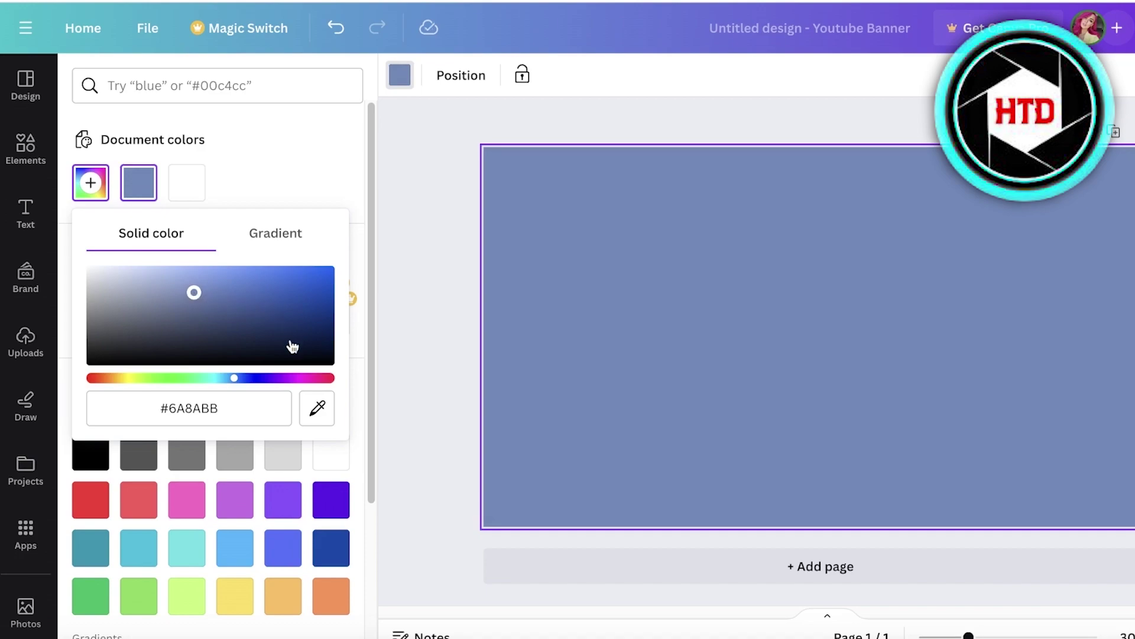
click(445, 249)
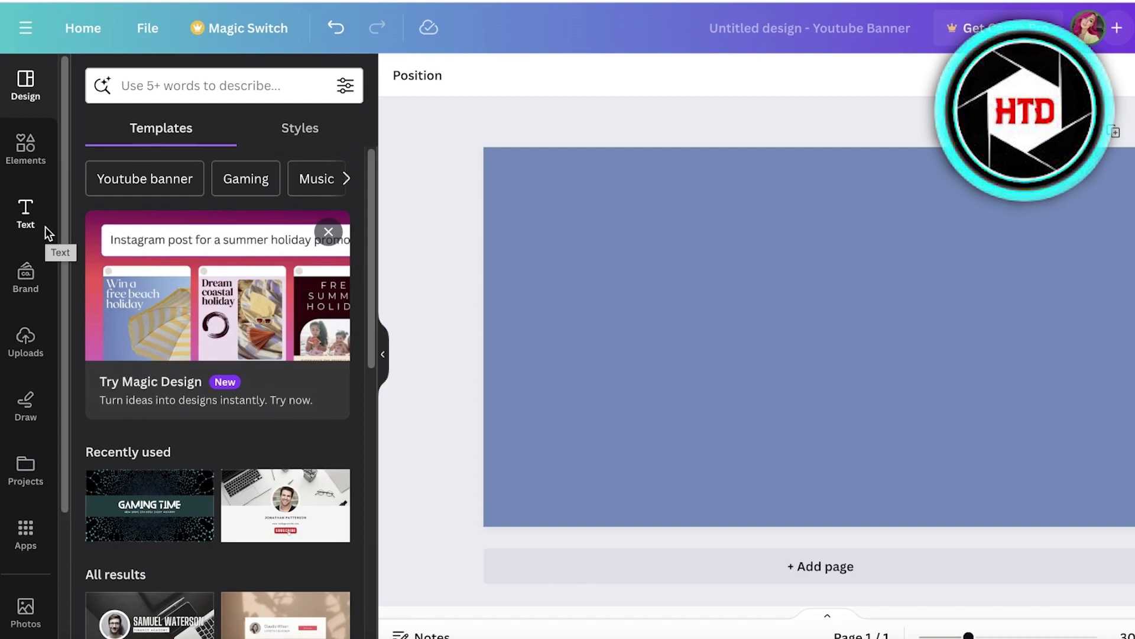
Search Elements for 'tech' graphics and add the first tech graphic to the banner.
click(38, 157)
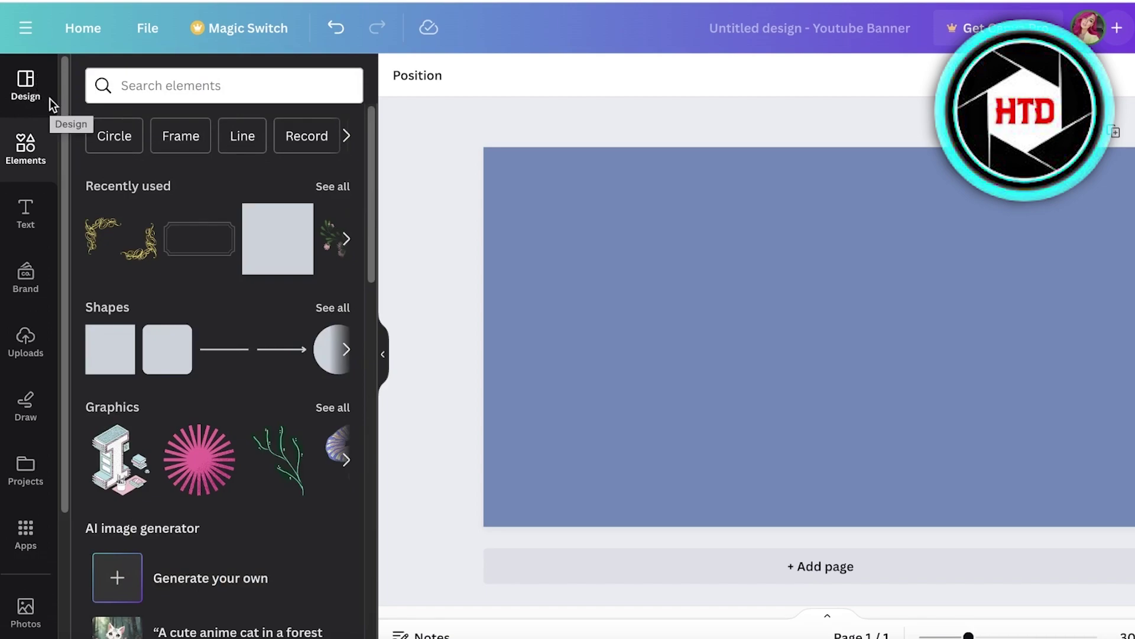
click(118, 84)
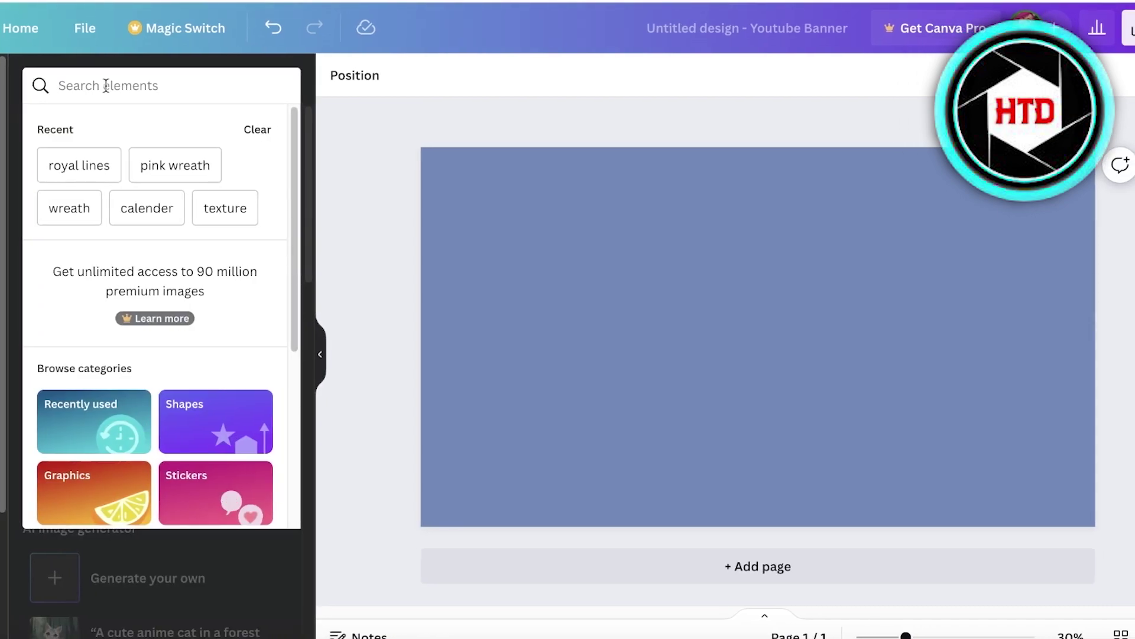
text(tech)
key(Return)
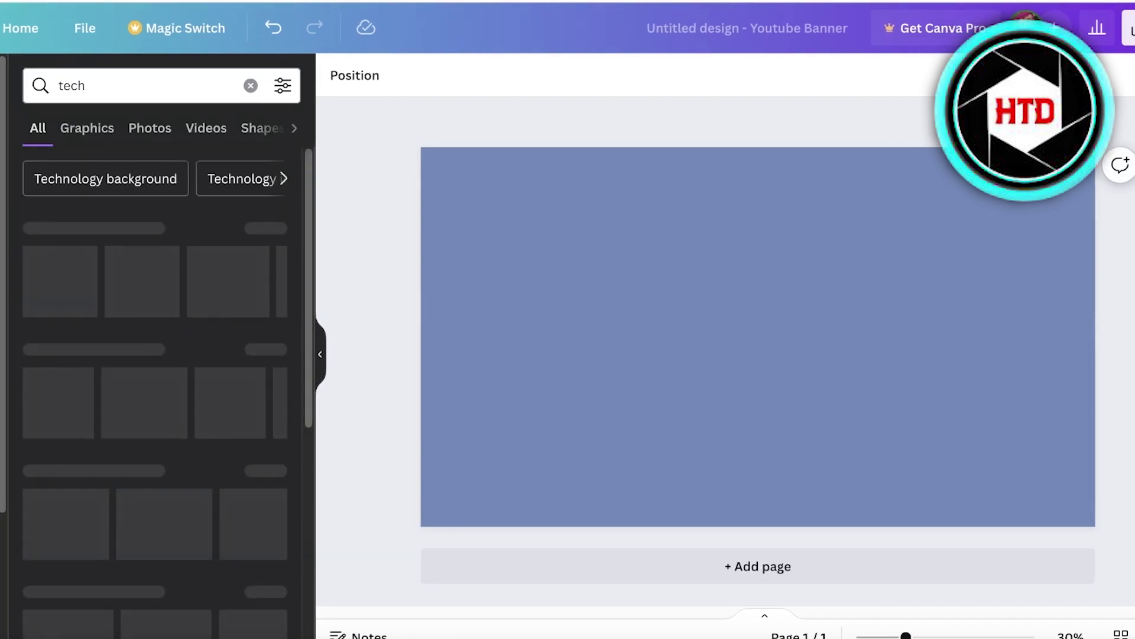
click(87, 127)
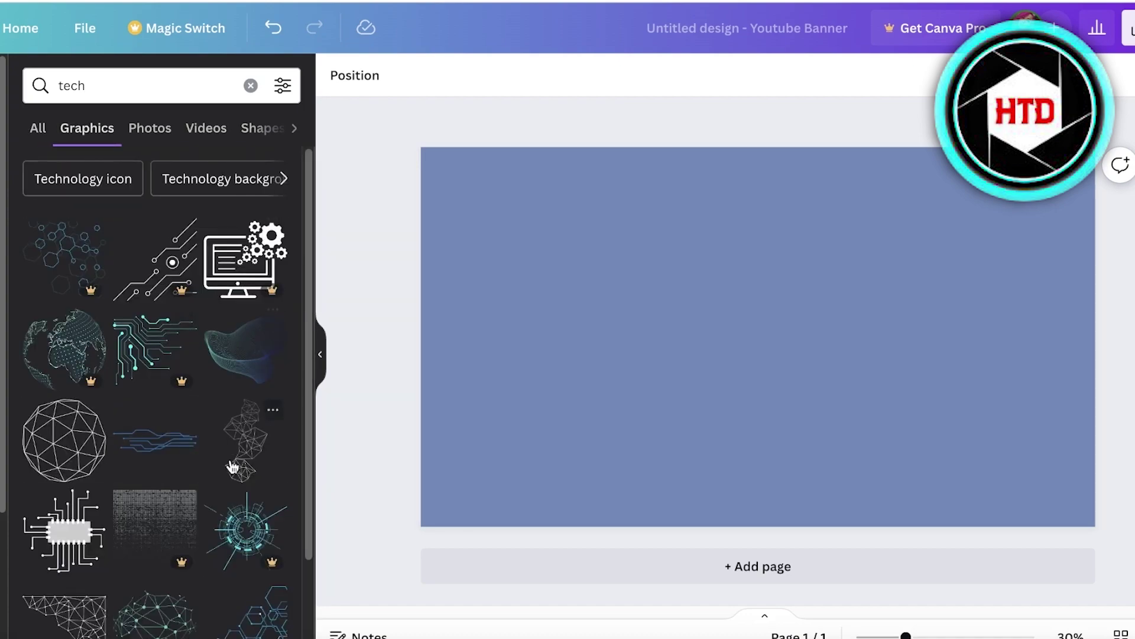
click(233, 467)
Add the circuit-chip graphic on the banner's right and delete the wave and polygon graphics.
click(269, 350)
scroll(145, 355, down, 3)
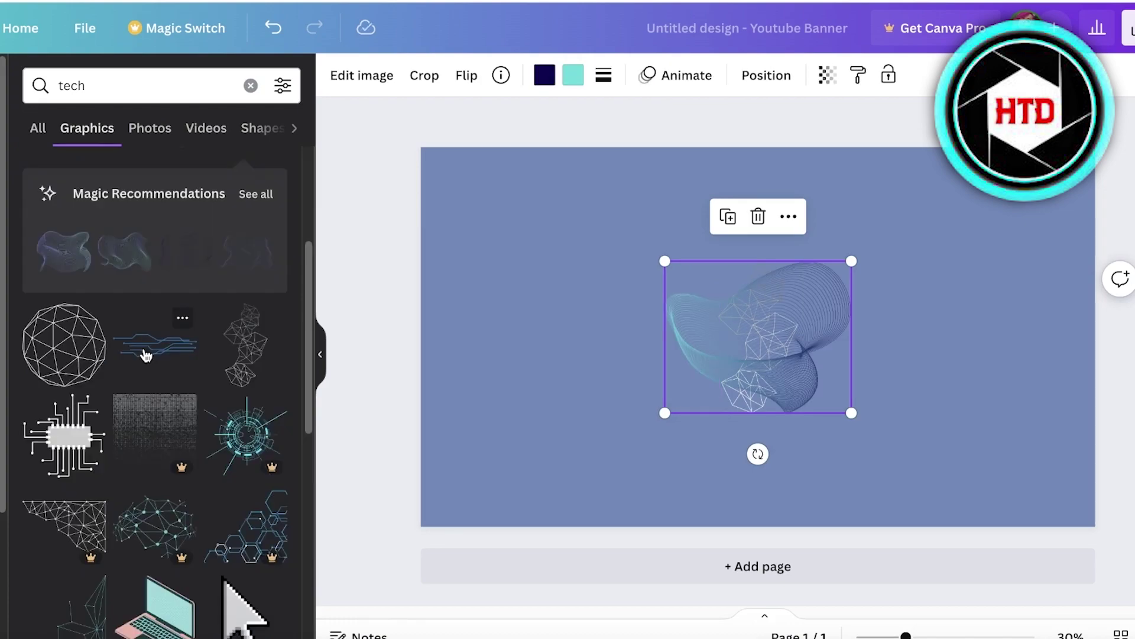
click(64, 438)
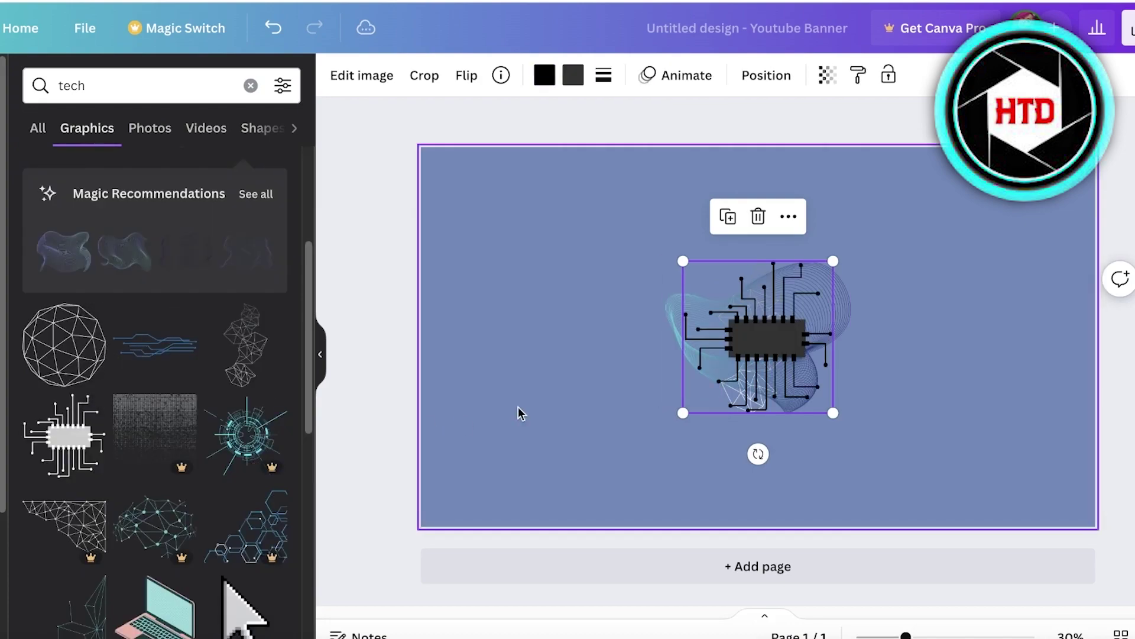
drag(749, 354, 924, 329)
click(796, 355)
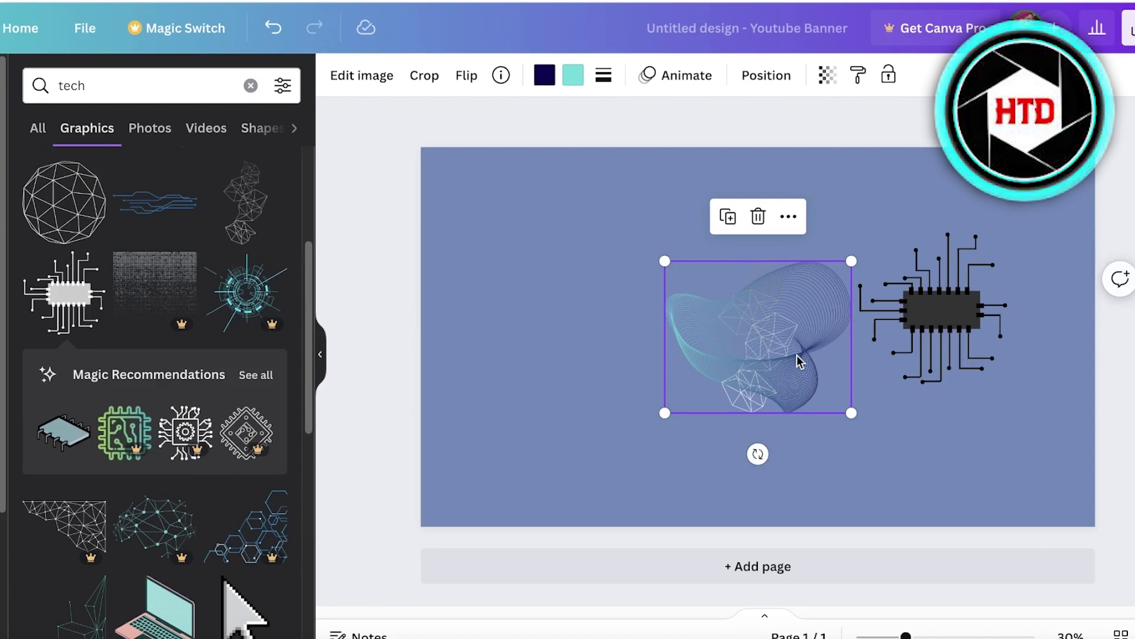
drag(797, 355, 556, 329)
key(Delete)
click(740, 395)
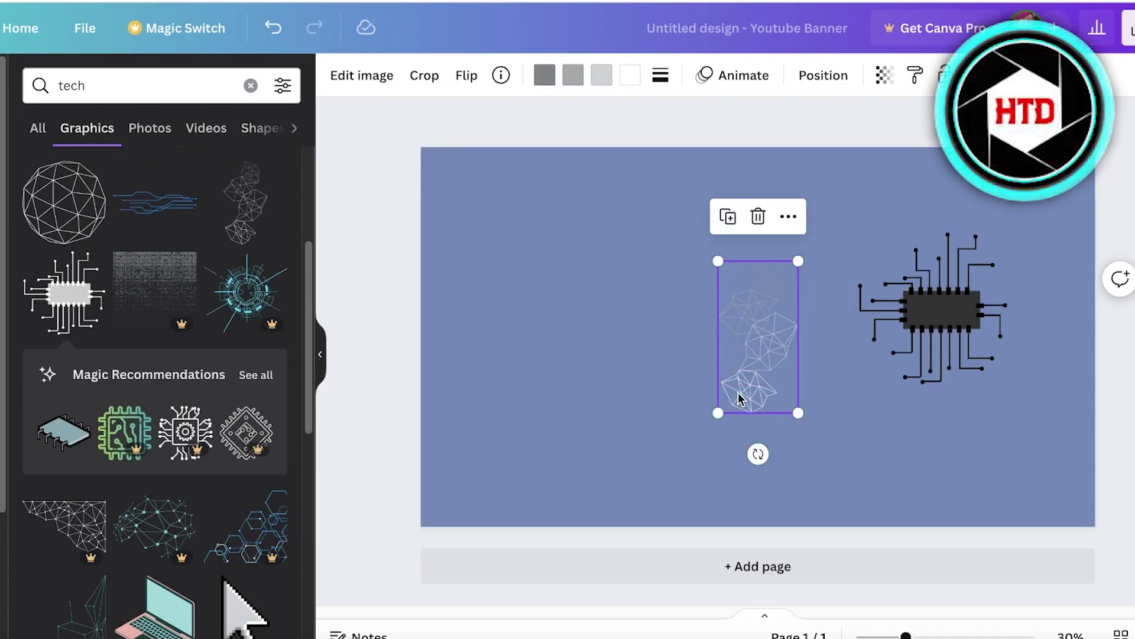
drag(740, 396, 732, 382)
scroll(732, 381, up, 1)
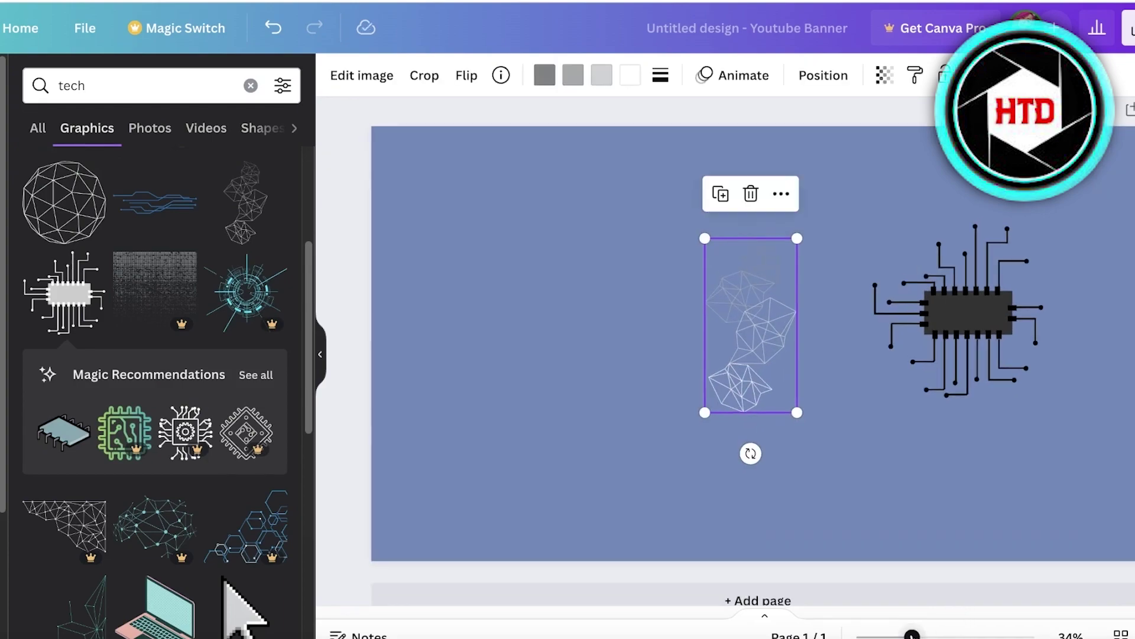
key(Delete)
Add circuit-lines and blue ring graphics beneath the chip, discarding a trial wireframe sphere.
scroll(203, 401, down, 5)
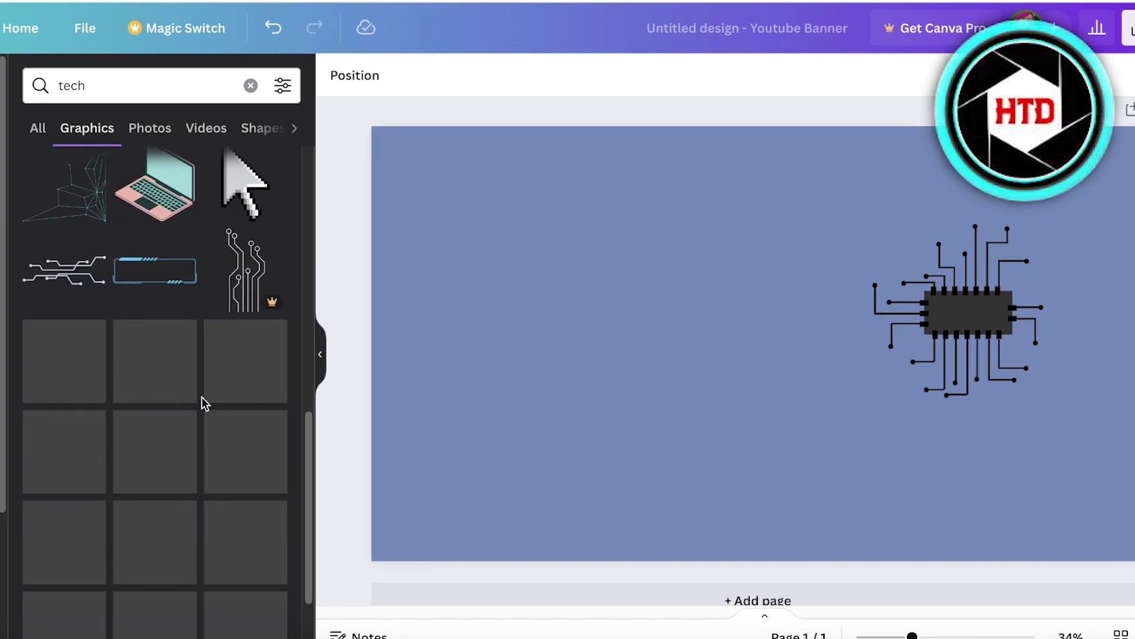
click(88, 275)
scroll(118, 354, down, 3)
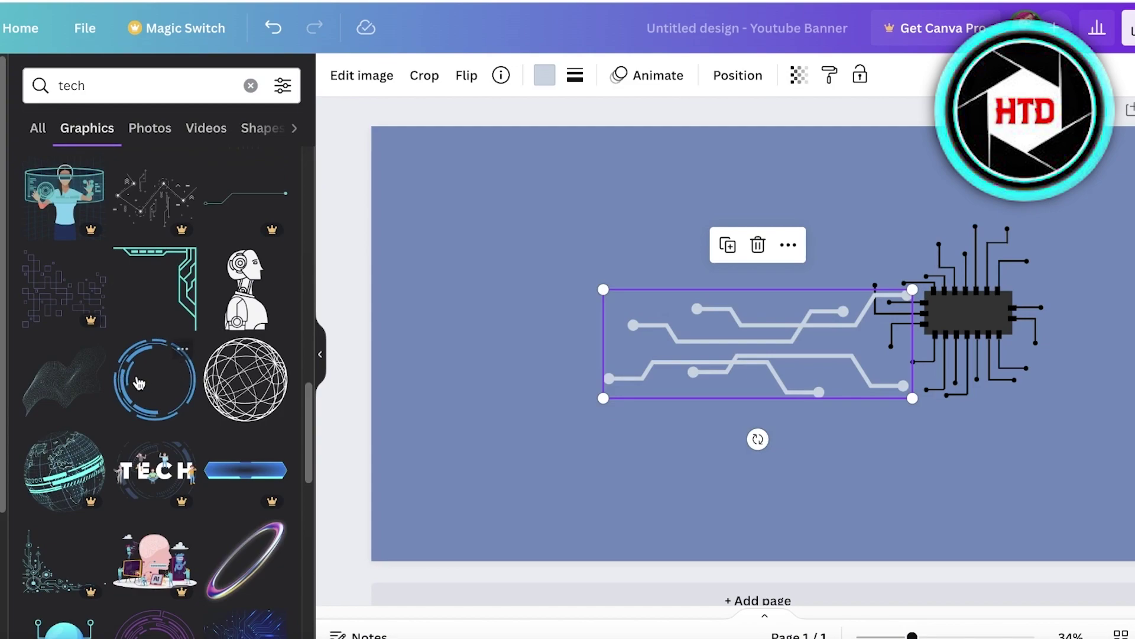
click(127, 384)
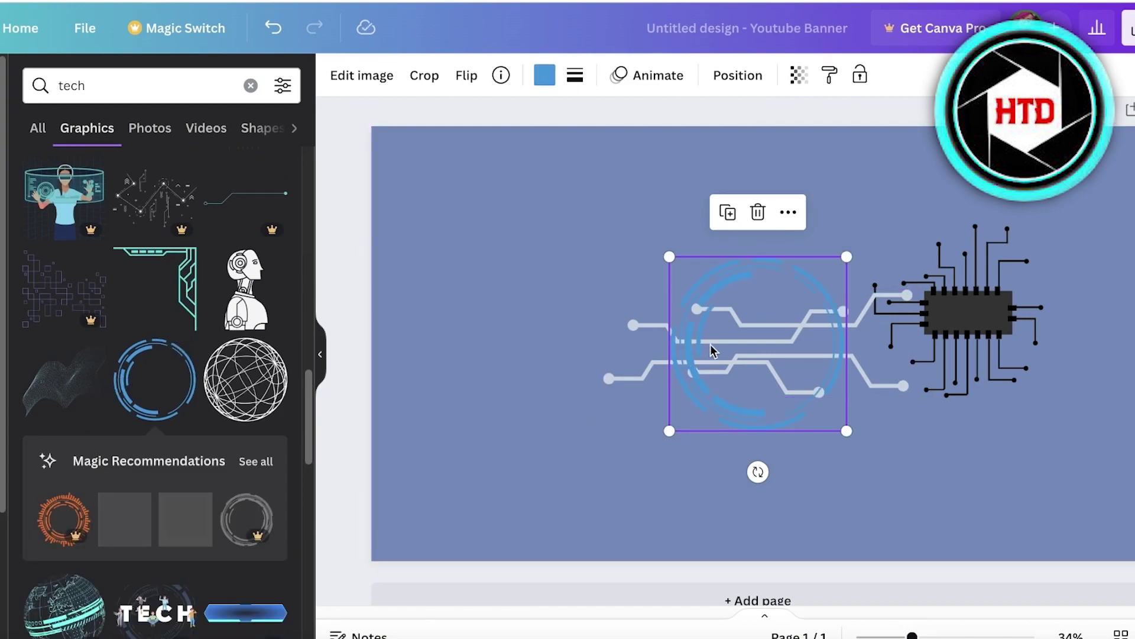
drag(715, 349, 905, 458)
drag(747, 372, 905, 431)
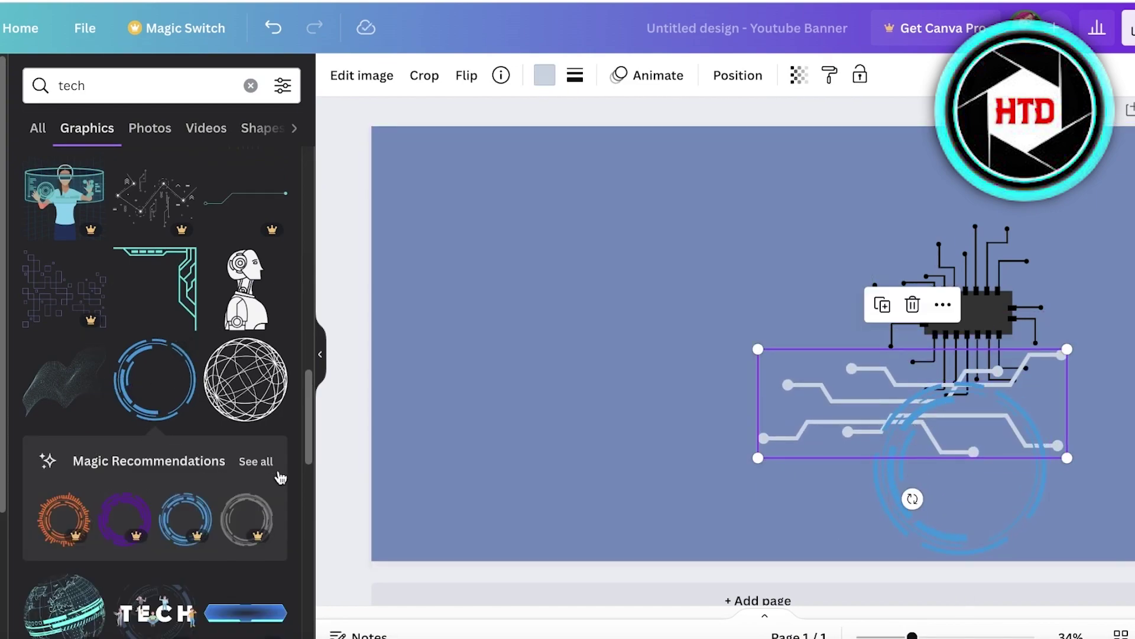
click(251, 381)
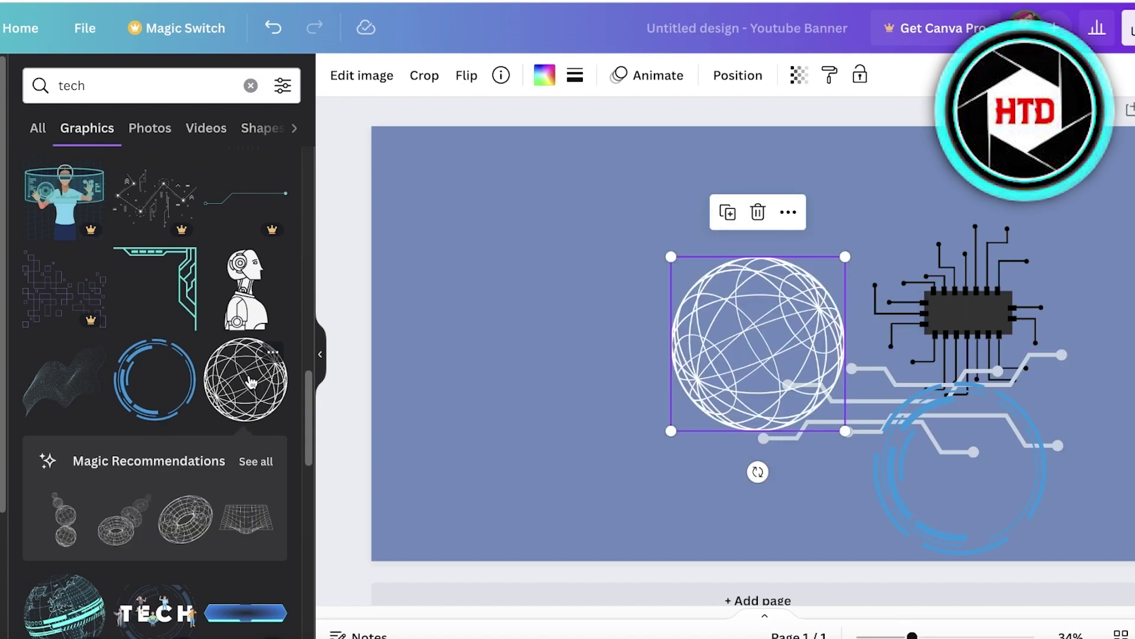
key(Delete)
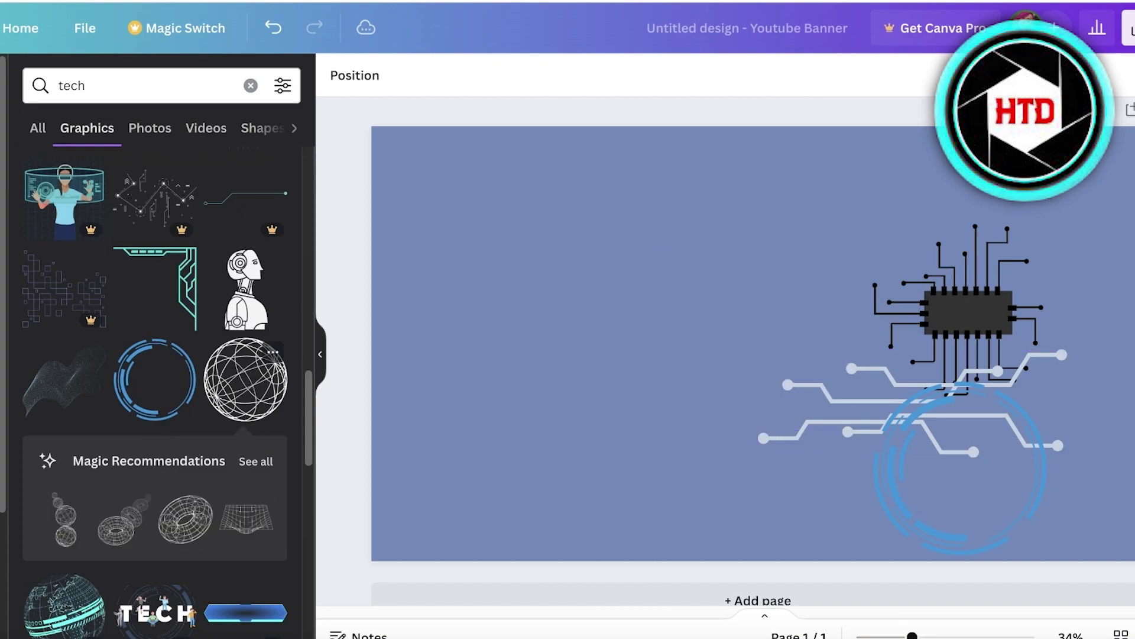
Try a dark texture and a thin circuit-line graphic, then remove them.
scroll(171, 324, down, 10)
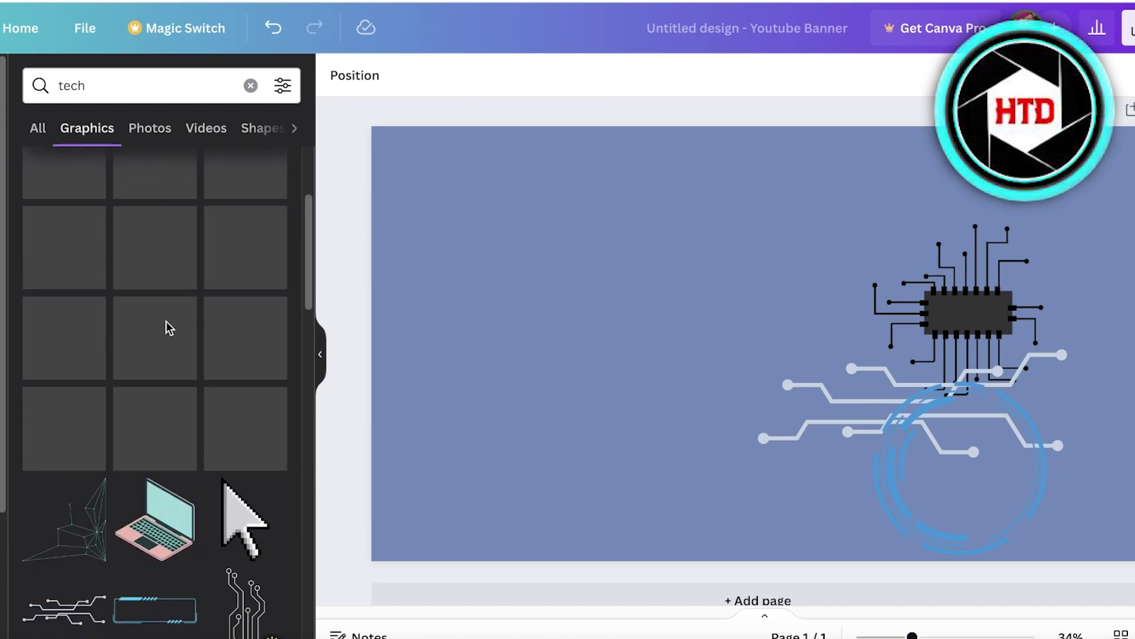
scroll(198, 412, up, 3)
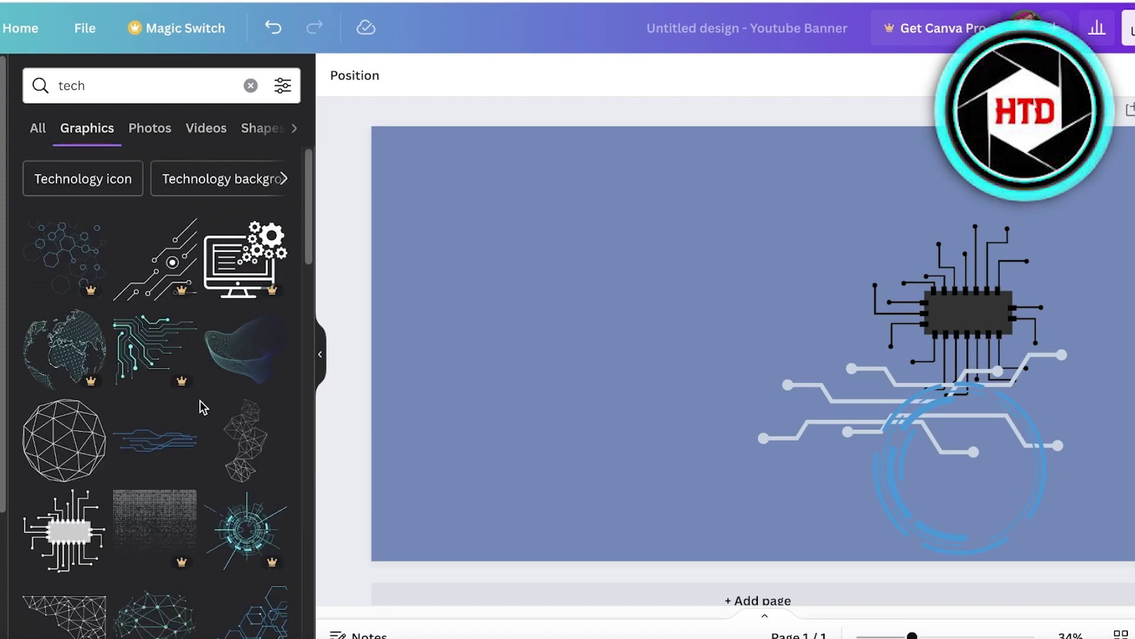
scroll(185, 461, down, 3)
click(151, 400)
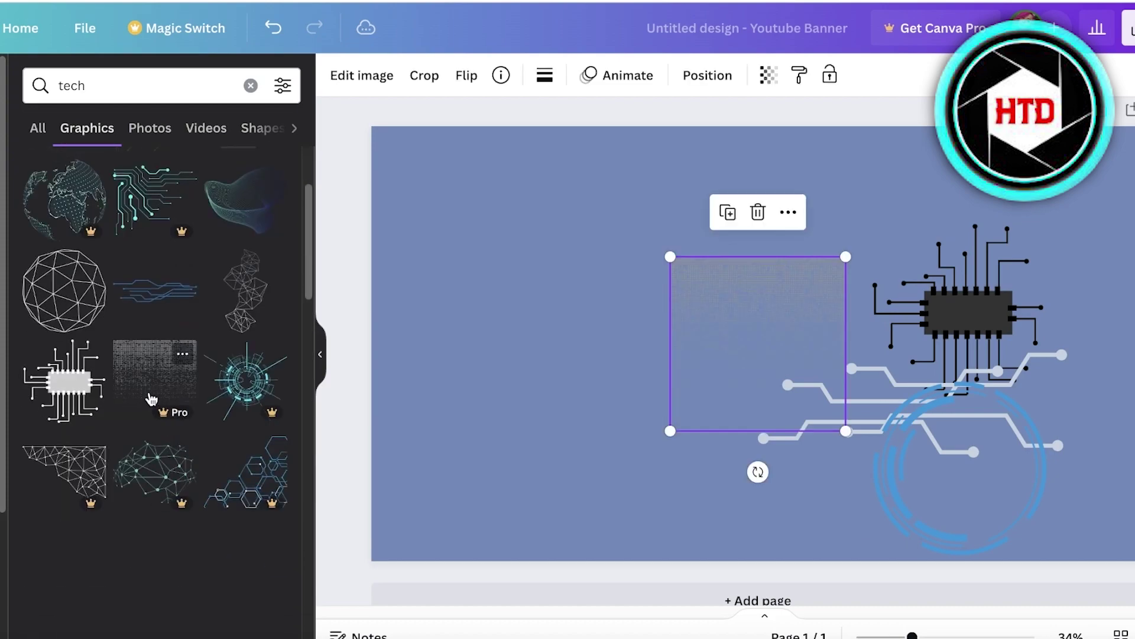
scroll(151, 401, down, 5)
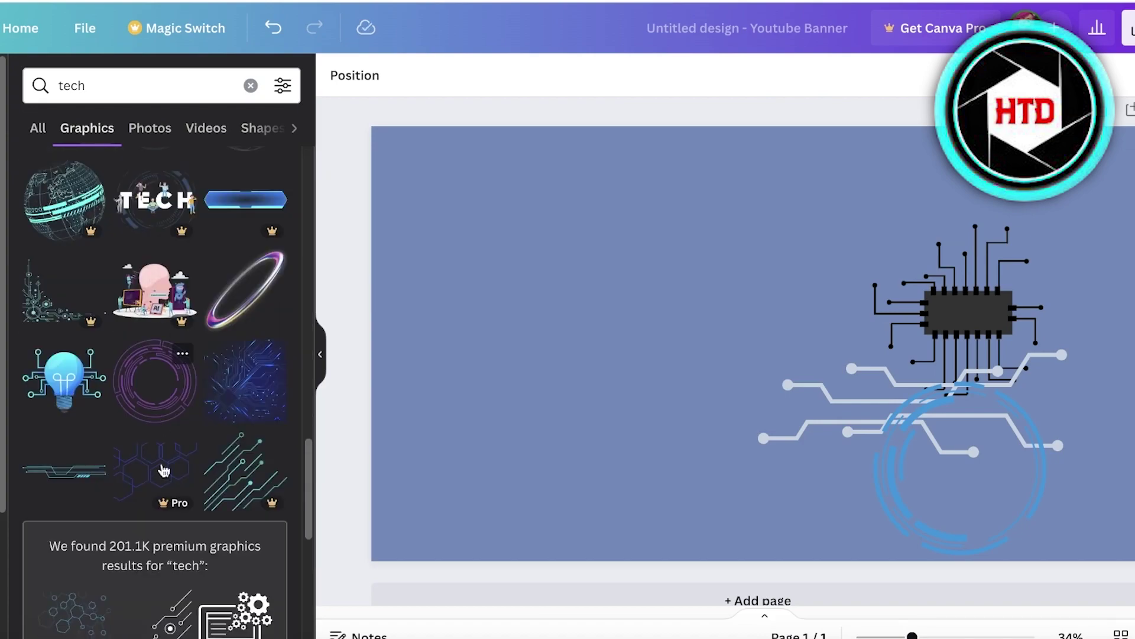
scroll(82, 414, down, 1)
click(75, 428)
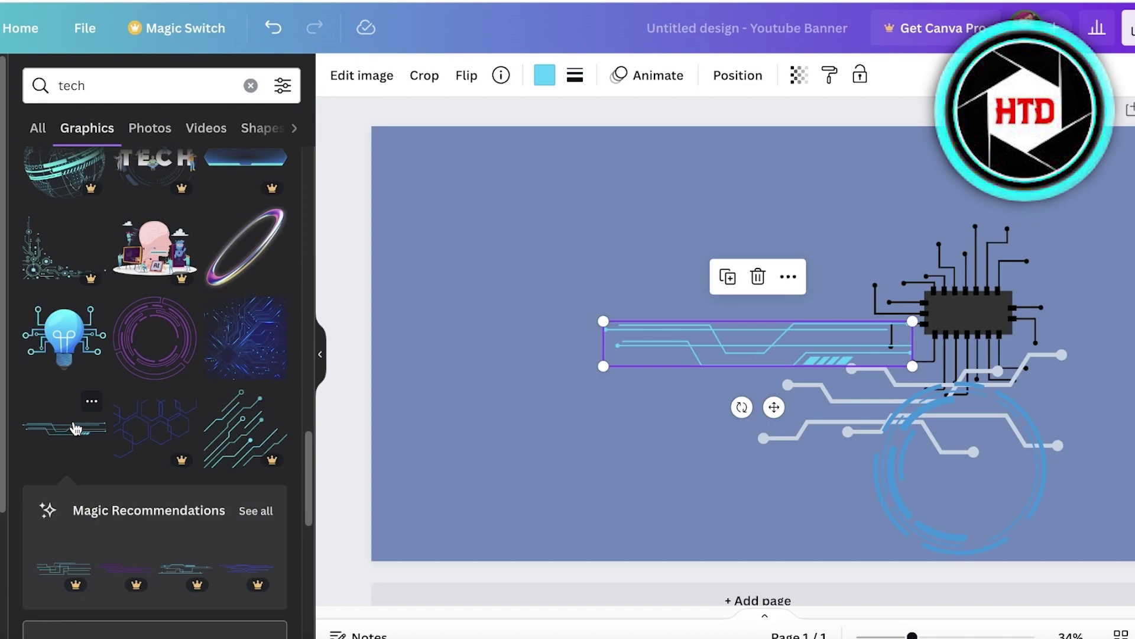
key(Delete)
Clear the 'tech' element search and select the banner page.
scroll(43, 431, down, 6)
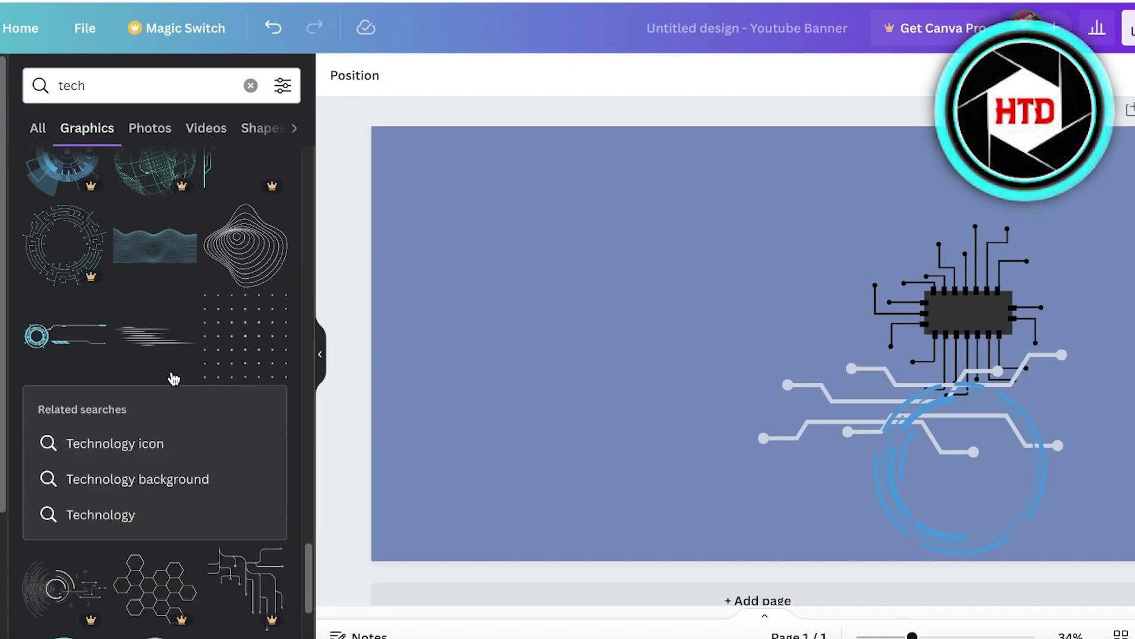
scroll(121, 368, down, 3)
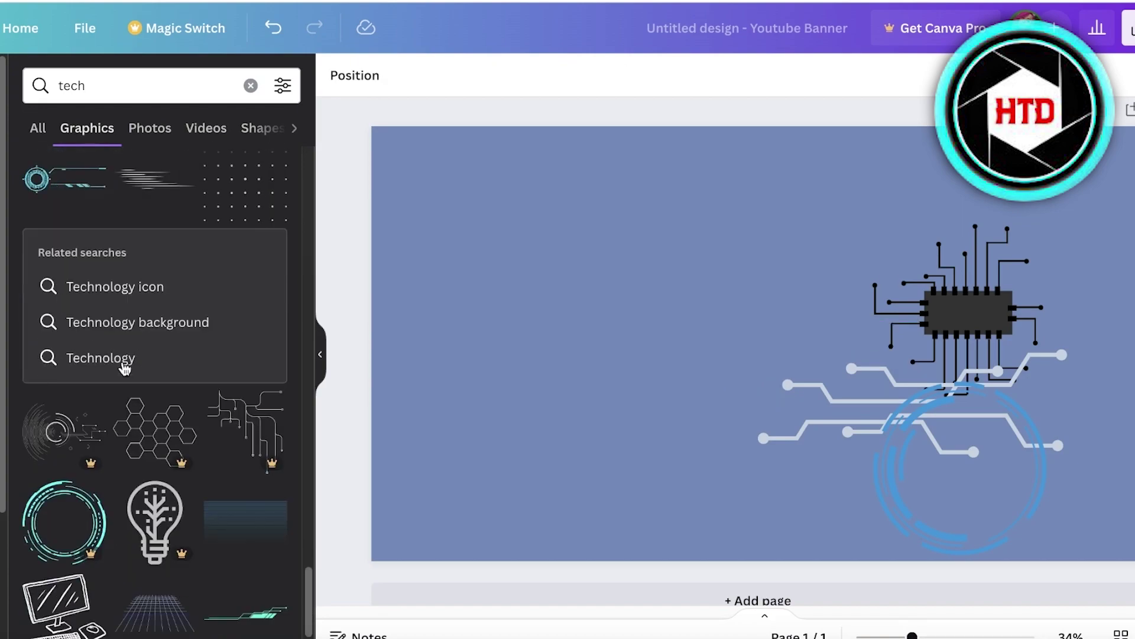
scroll(125, 368, down, 2)
scroll(189, 331, down, 4)
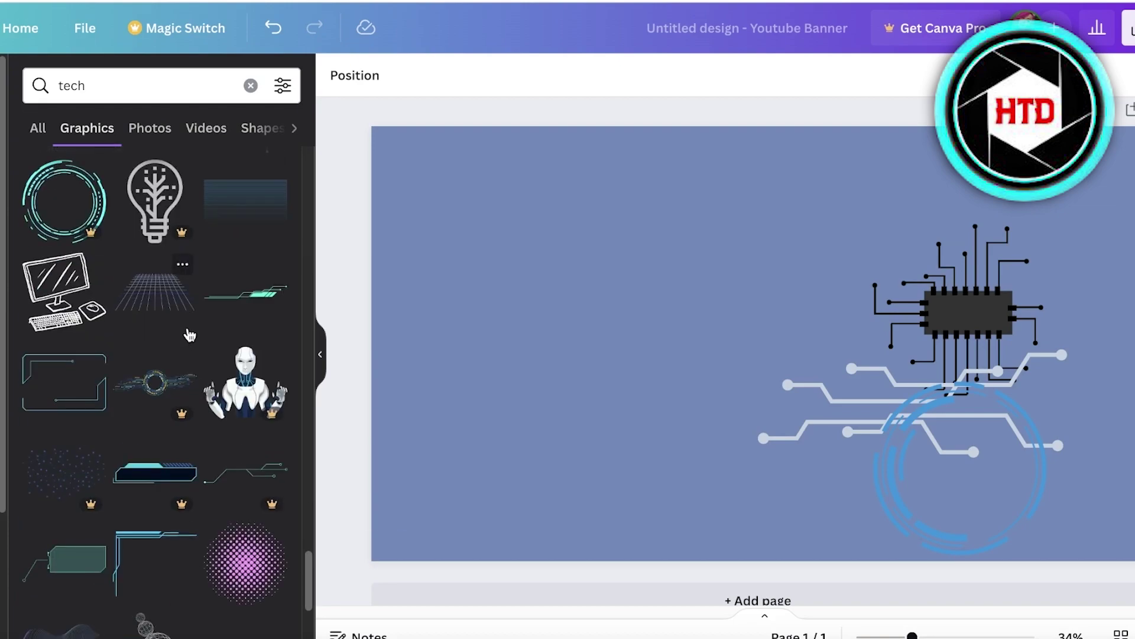
scroll(190, 331, down, 5)
click(251, 85)
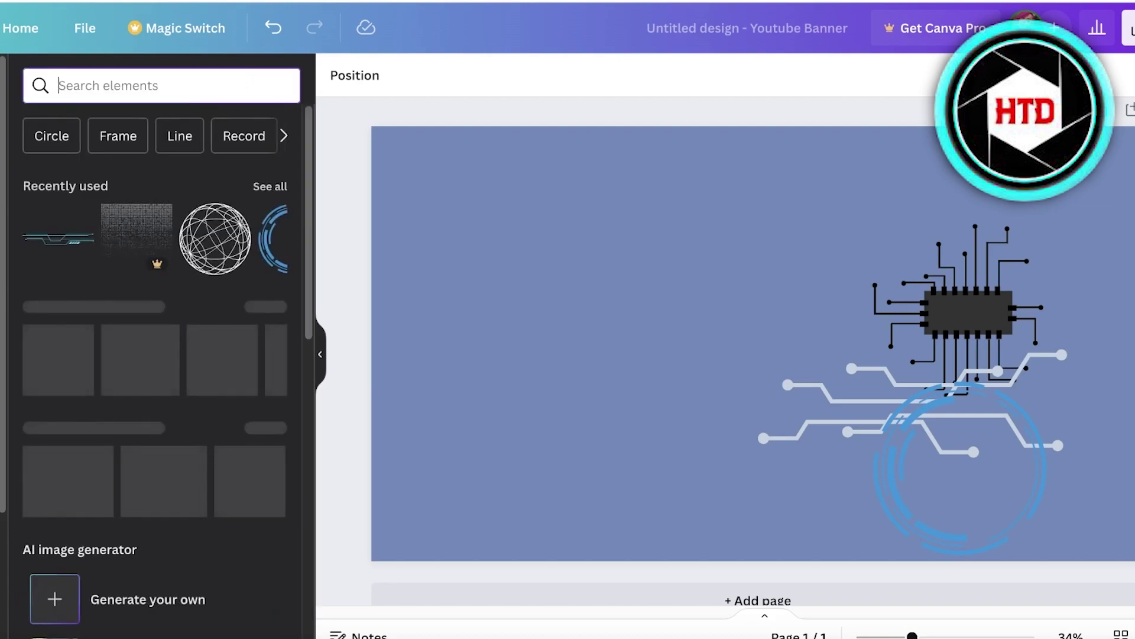
click(427, 244)
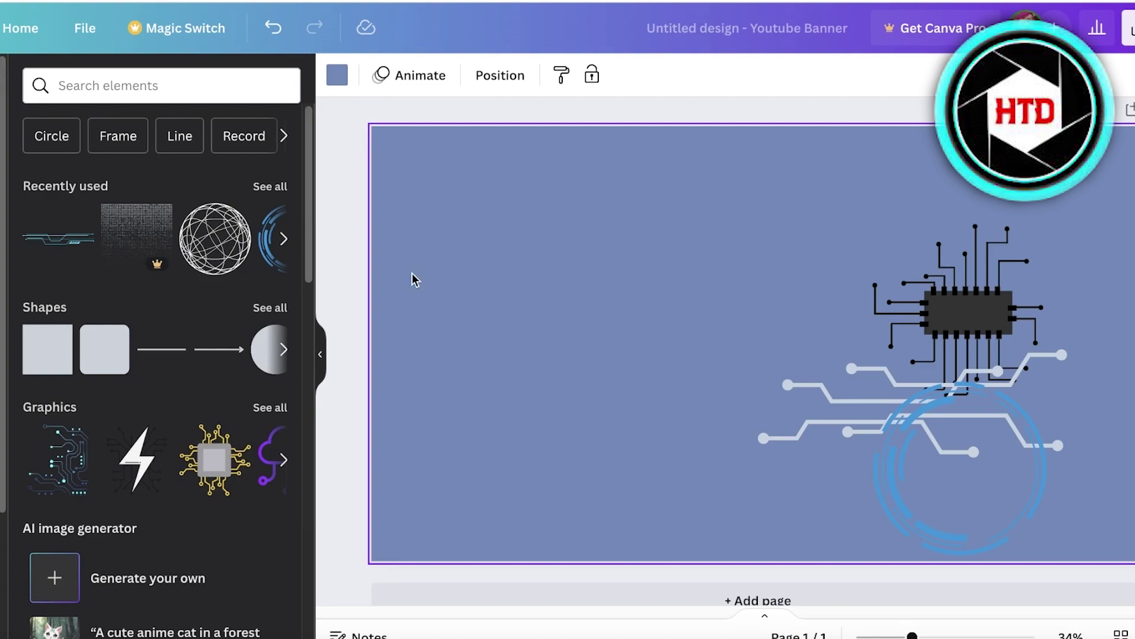
Shrink the blue ring and recolour both the ring and circuit lines black.
drag(996, 449, 706, 362)
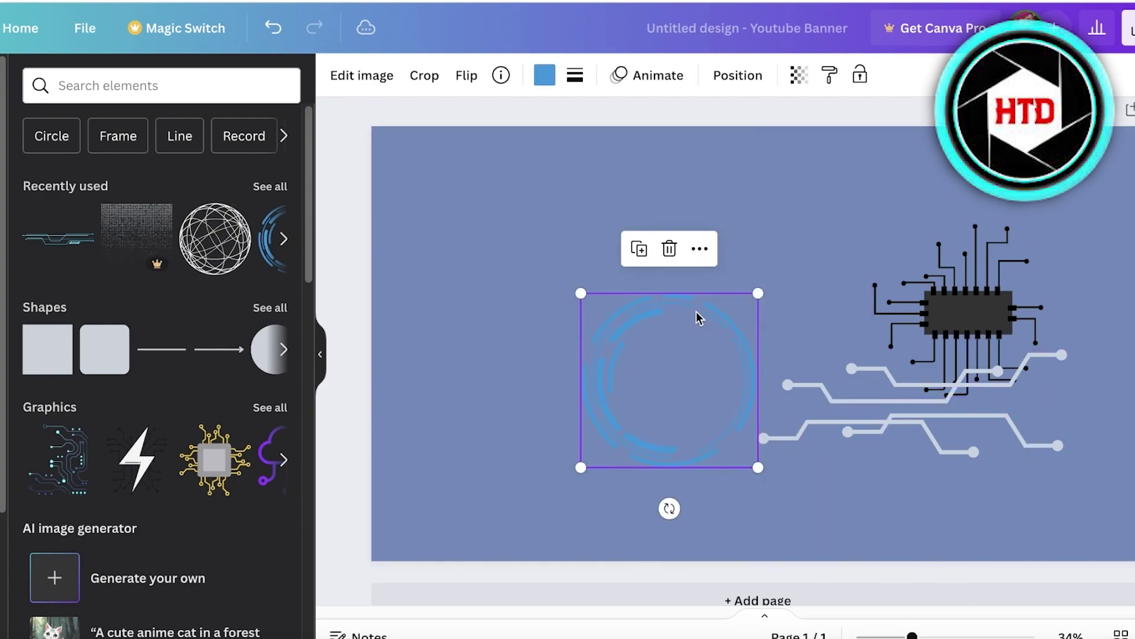
drag(574, 292, 707, 416)
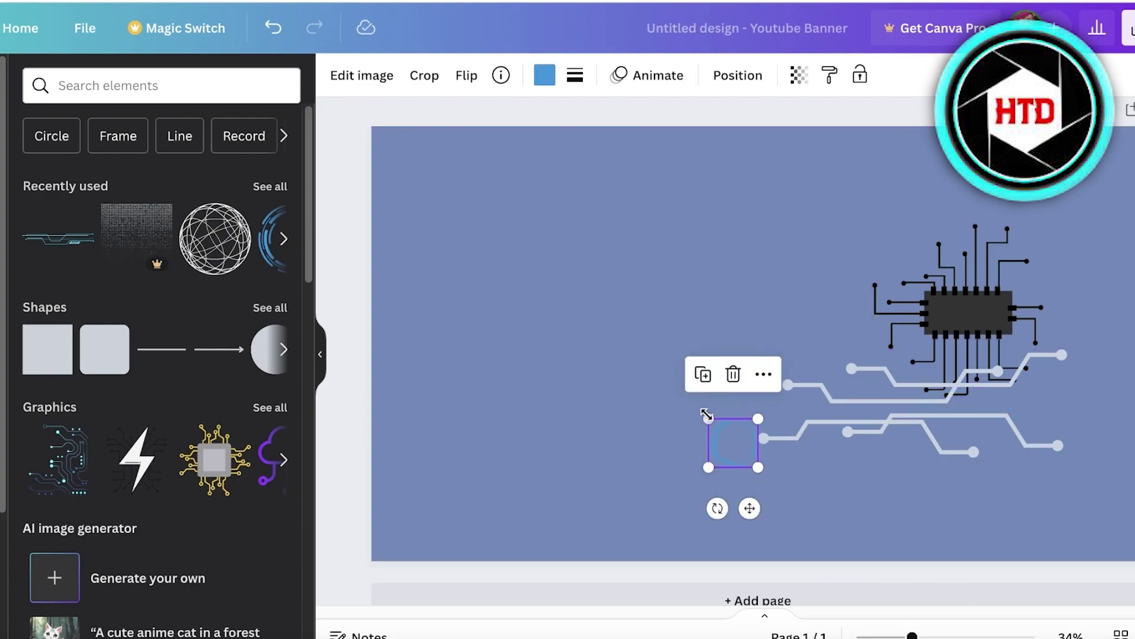
click(544, 77)
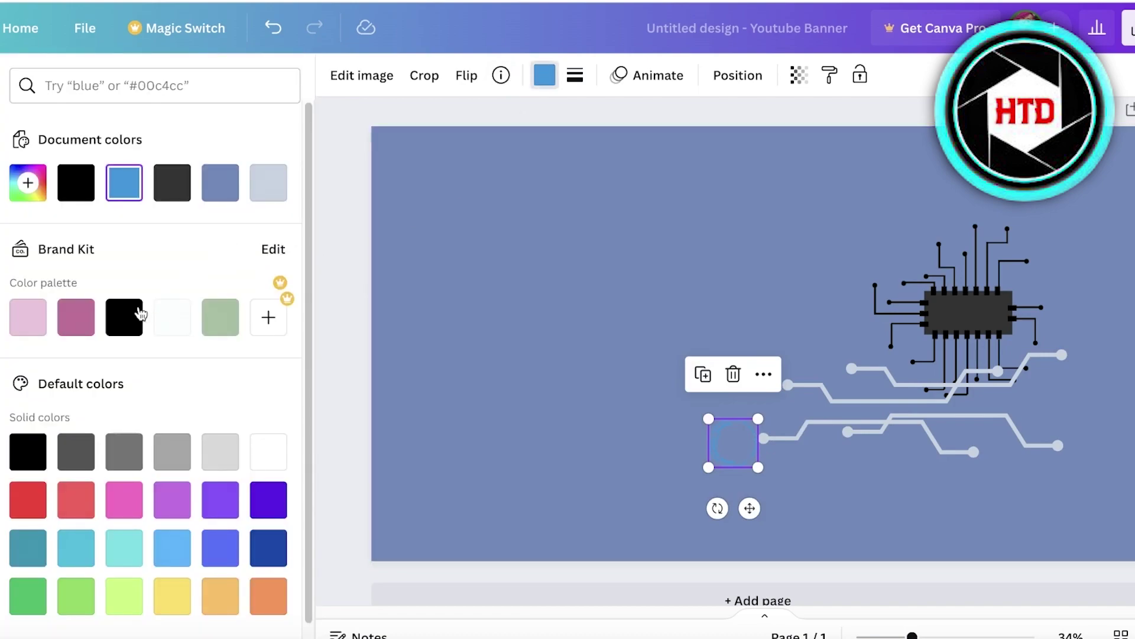
click(81, 184)
click(845, 405)
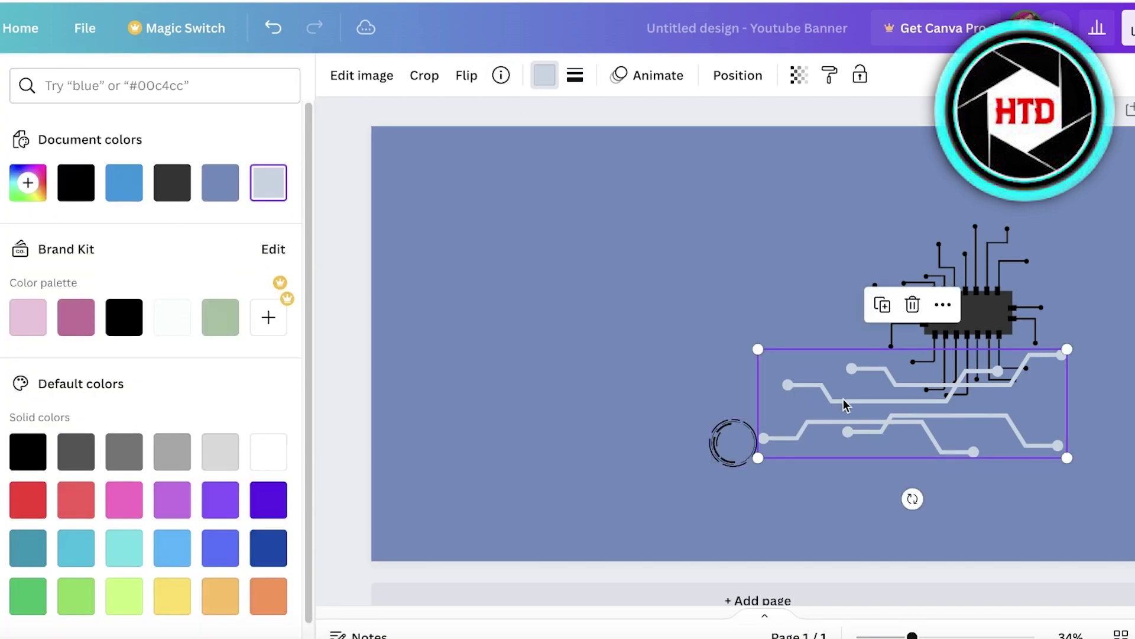
click(77, 180)
Move the chip and circuit lines together to the banner's lower-left.
click(390, 207)
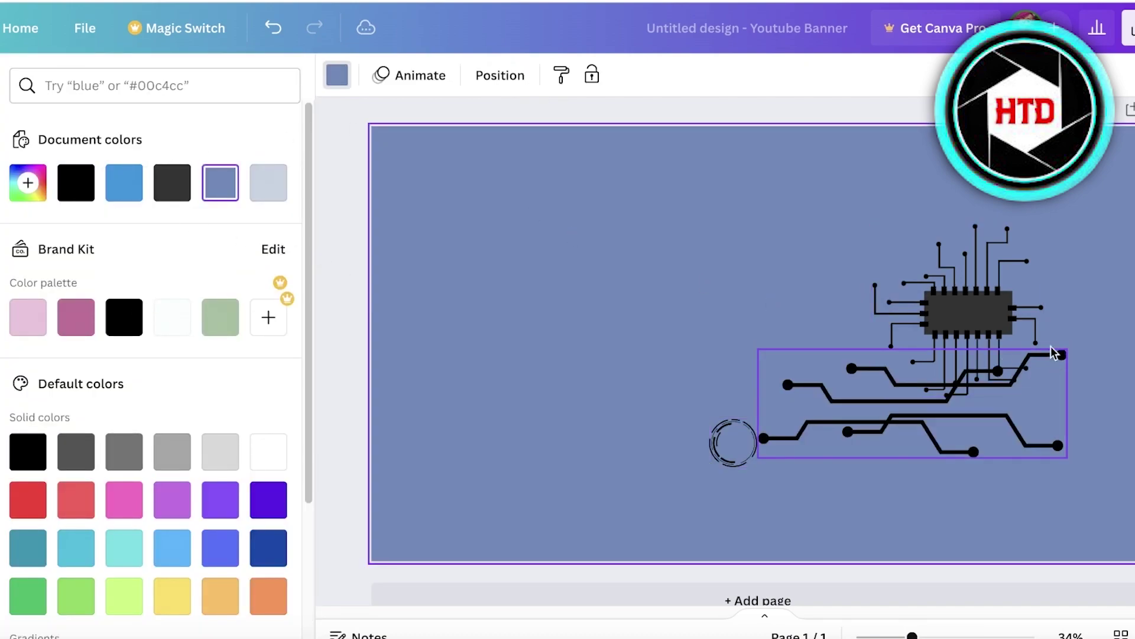
drag(970, 310, 553, 423)
drag(1005, 427, 721, 514)
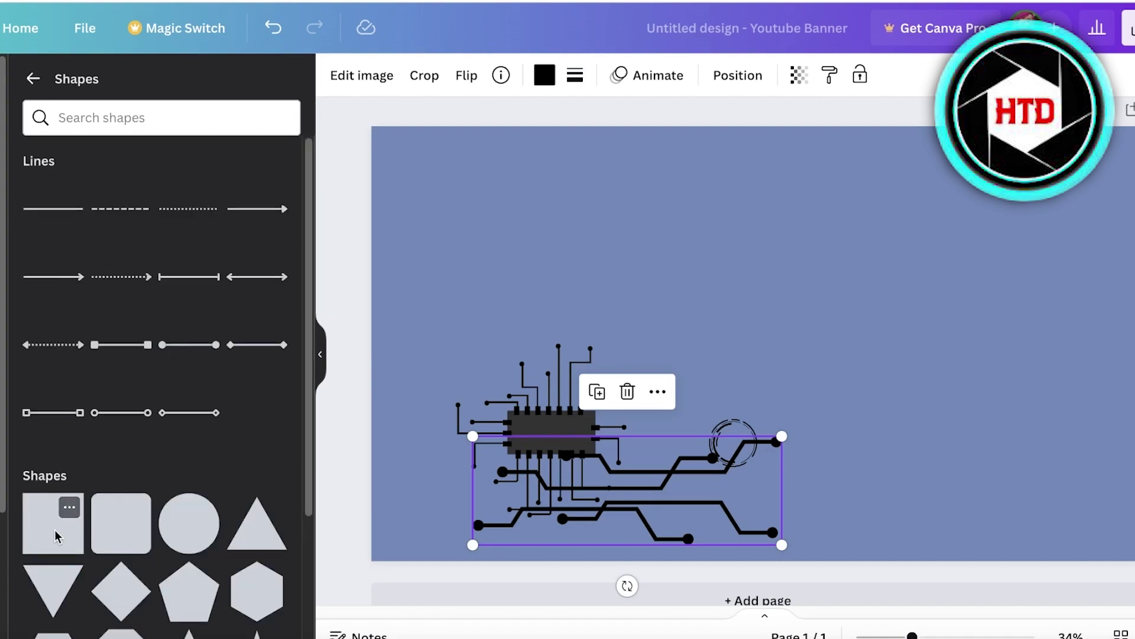
Add a square shape and size it into a wide dark band across the banner's middle.
click(56, 536)
drag(759, 334, 1130, 294)
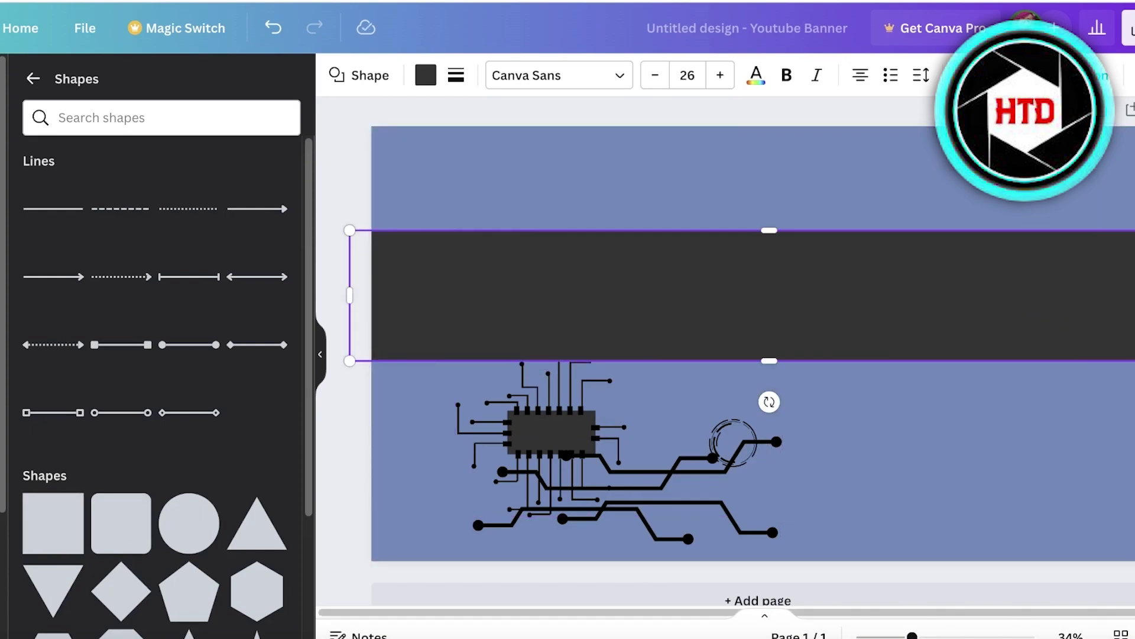
click(866, 195)
drag(867, 266, 856, 249)
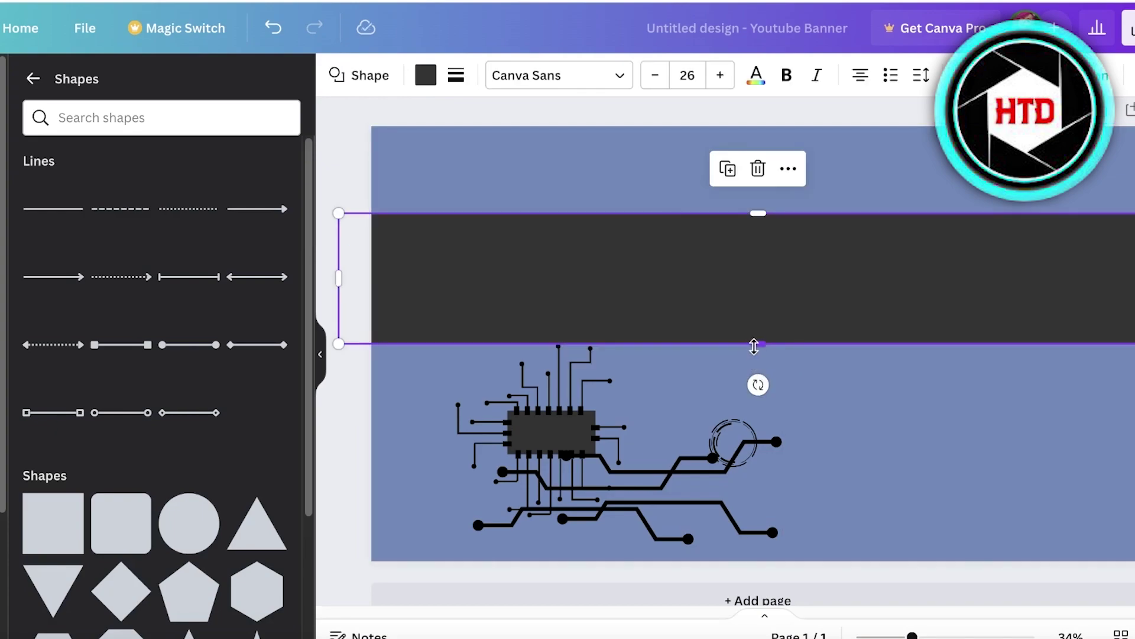
drag(754, 346, 758, 418)
drag(775, 289, 775, 323)
Shift the circuit graphic right and the chip into the lower-left strip.
drag(541, 467, 672, 522)
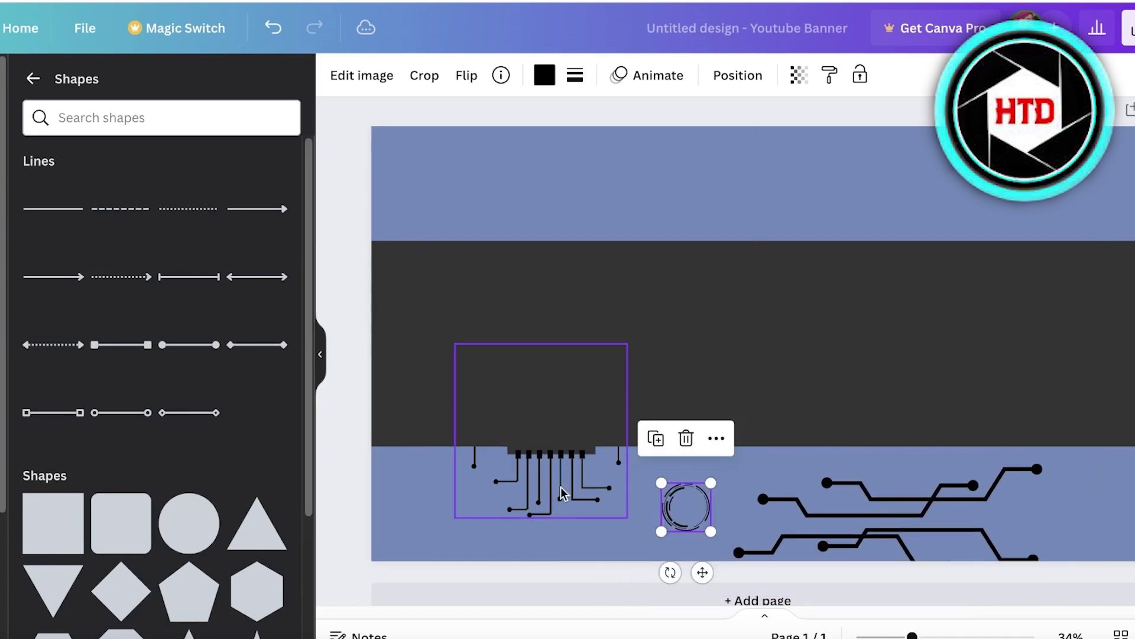
drag(561, 494, 553, 537)
click(707, 377)
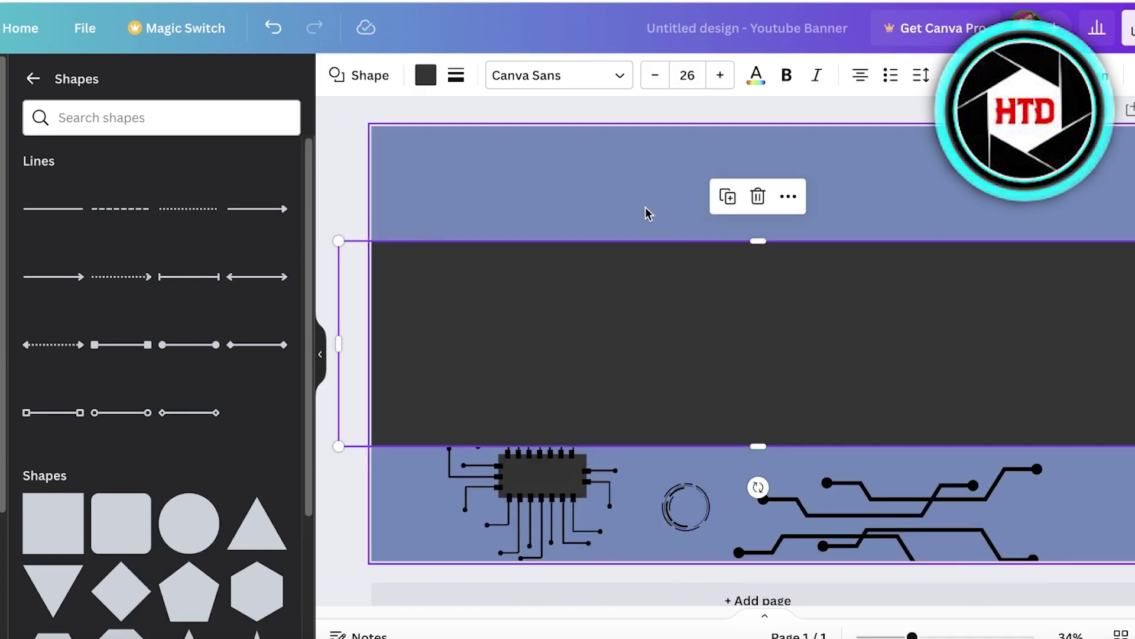
Fill the middle band with dark blue #31415B at transparency 30.
click(425, 75)
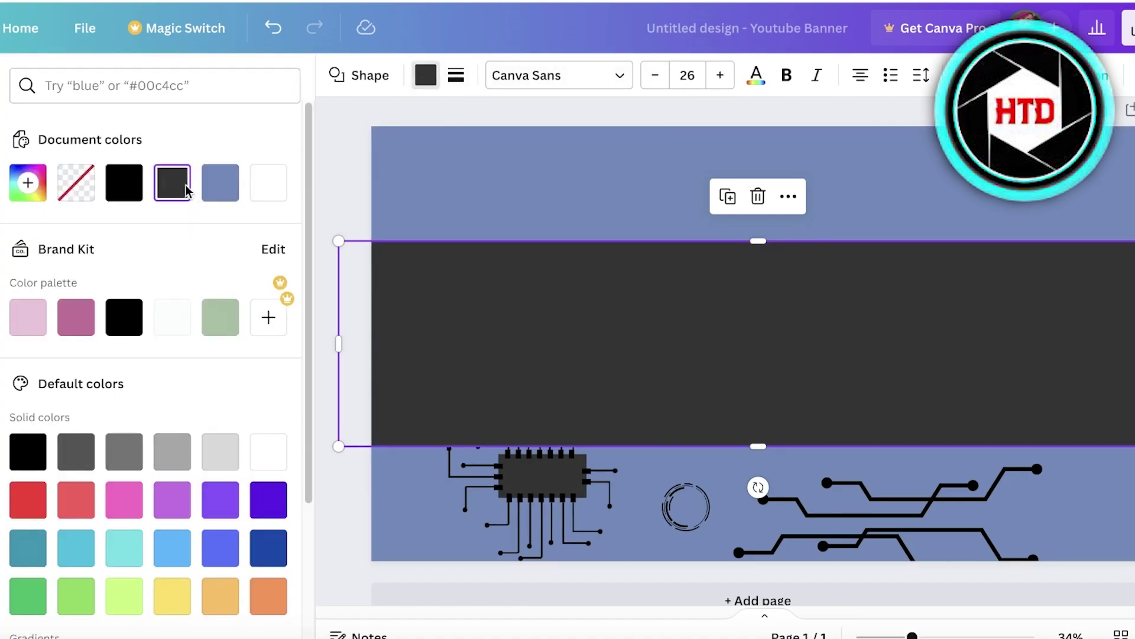
click(220, 182)
click(27, 182)
drag(183, 336, 140, 333)
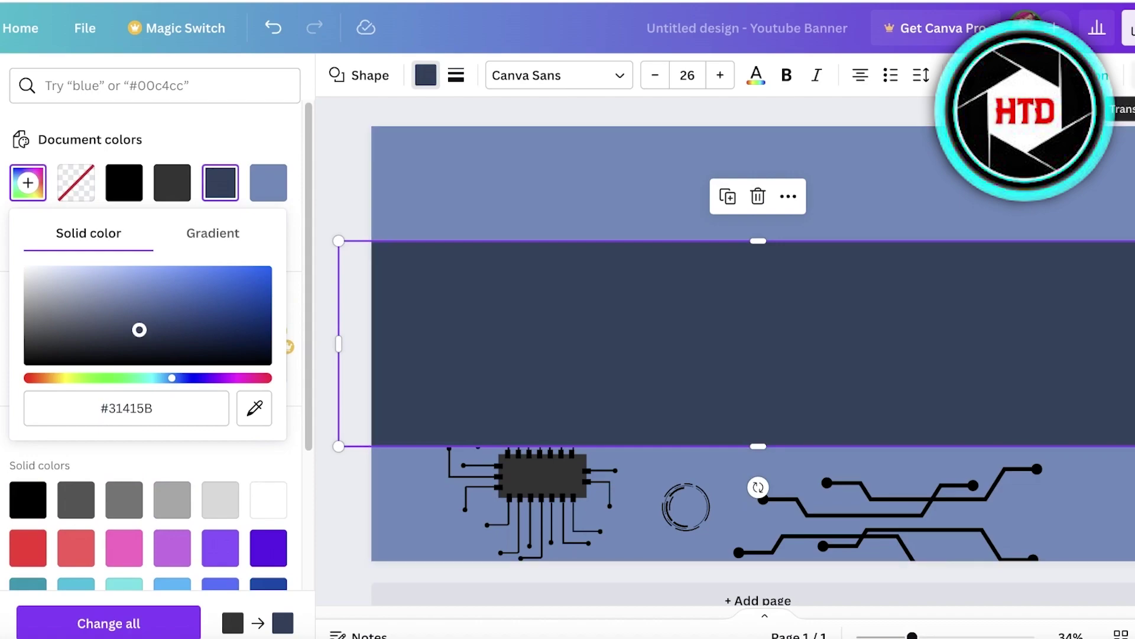
click(1105, 75)
drag(1127, 145, 1020, 146)
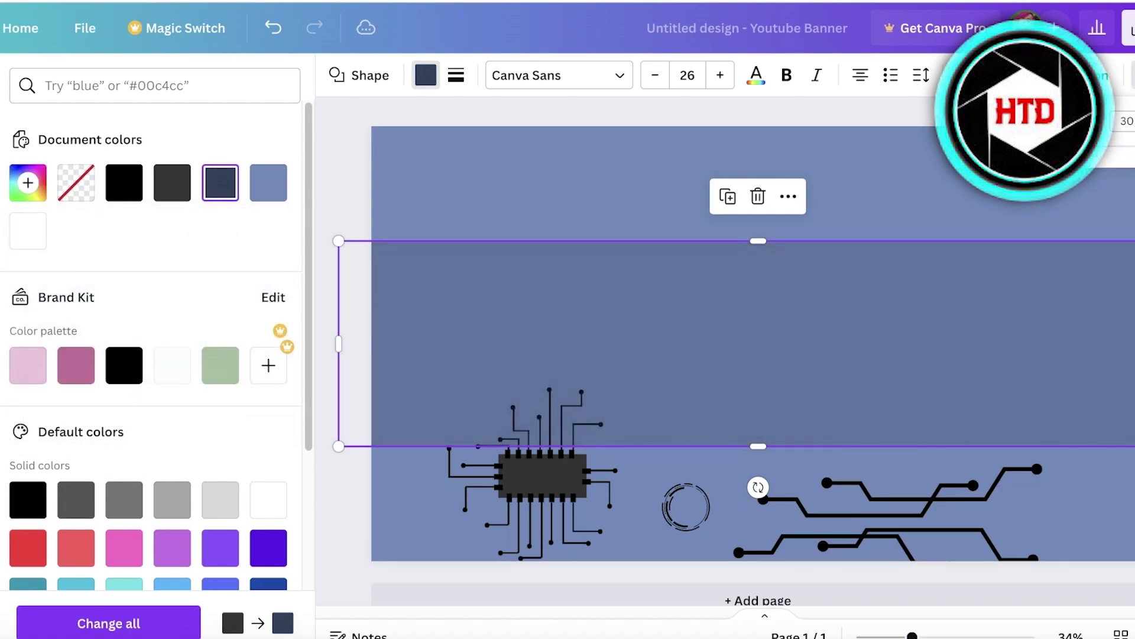
key(Escape)
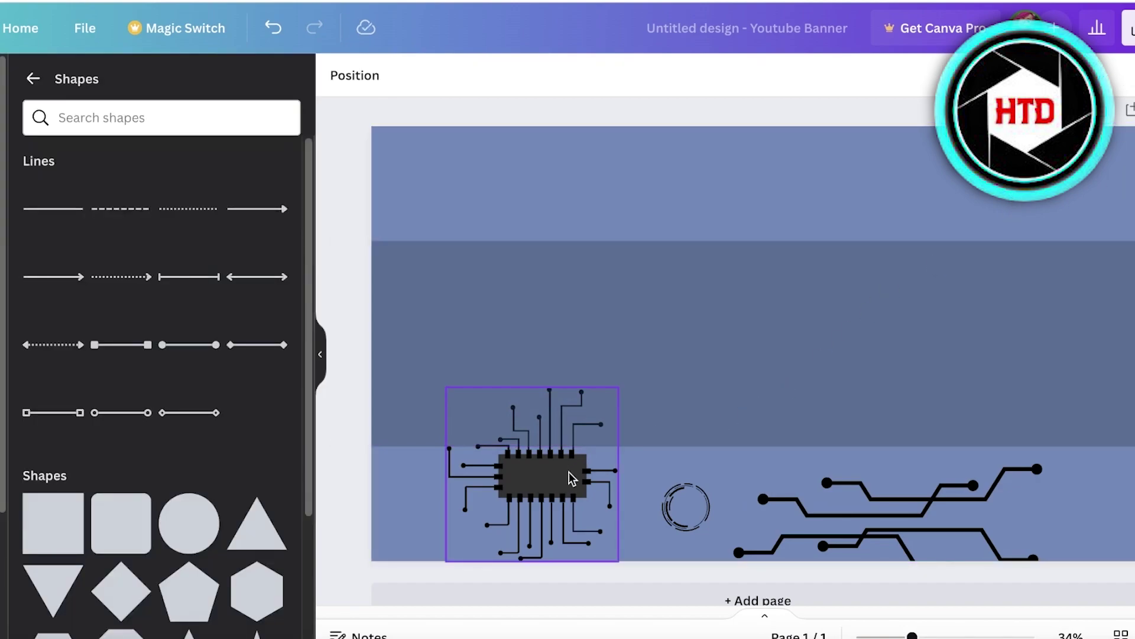
Rotate the circuit-lines graphic almost vertical and set it against the banner's right edge.
mouse_move(572, 474)
mouse_down()
mouse_move(572, 335)
mouse_move(562, 454)
mouse_up()
drag(900, 507, 942, 398)
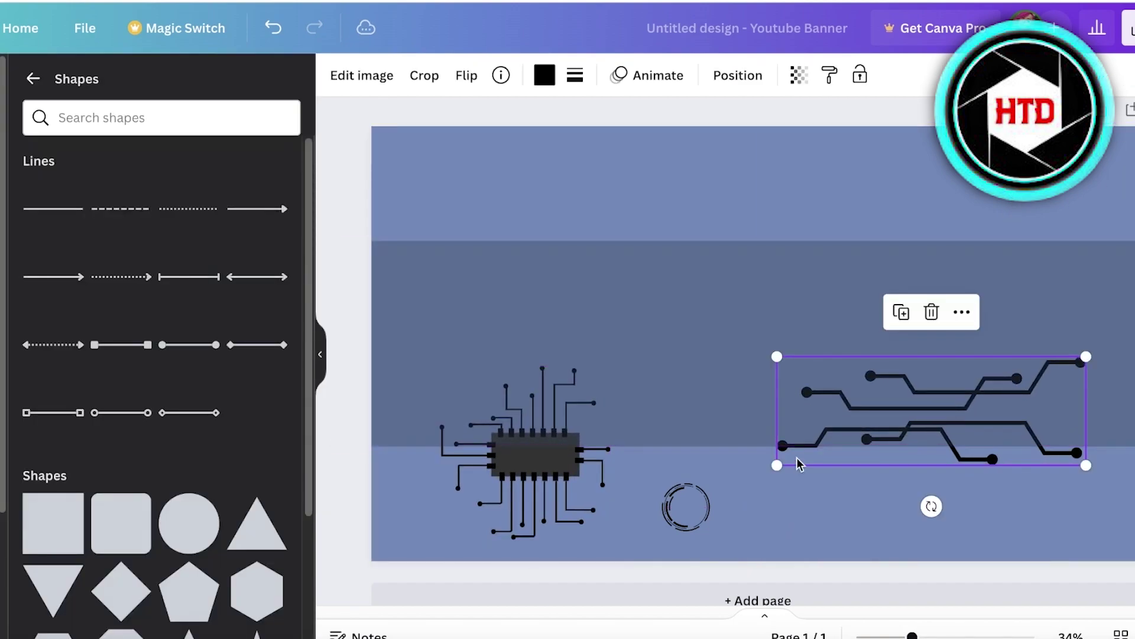
drag(930, 504, 1107, 408)
drag(955, 403, 1076, 269)
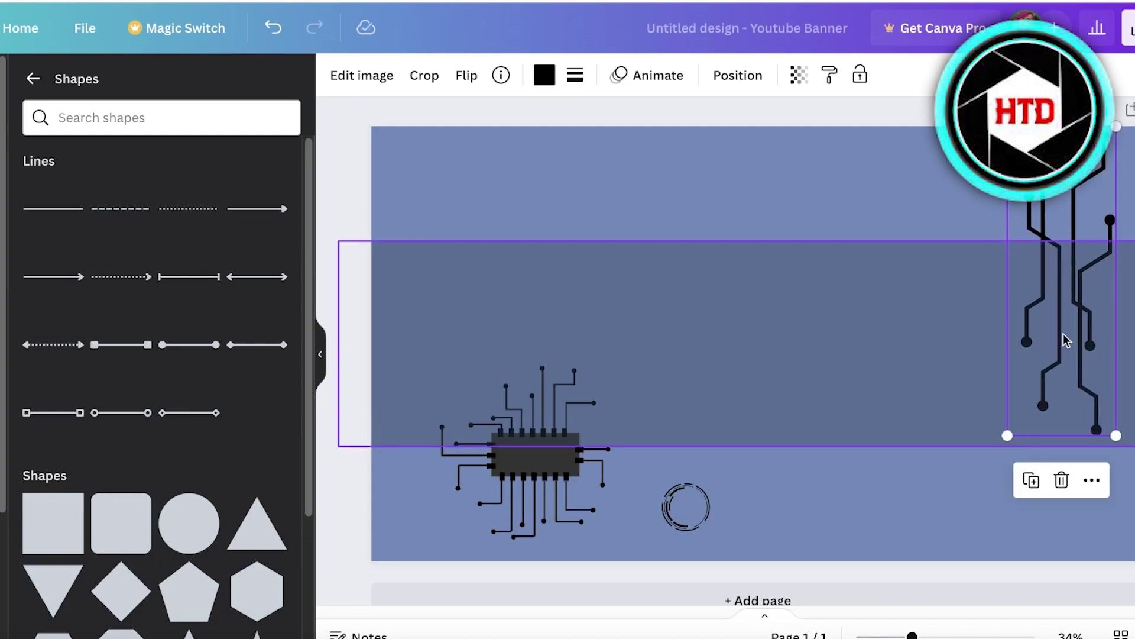
drag(1064, 322, 1077, 360)
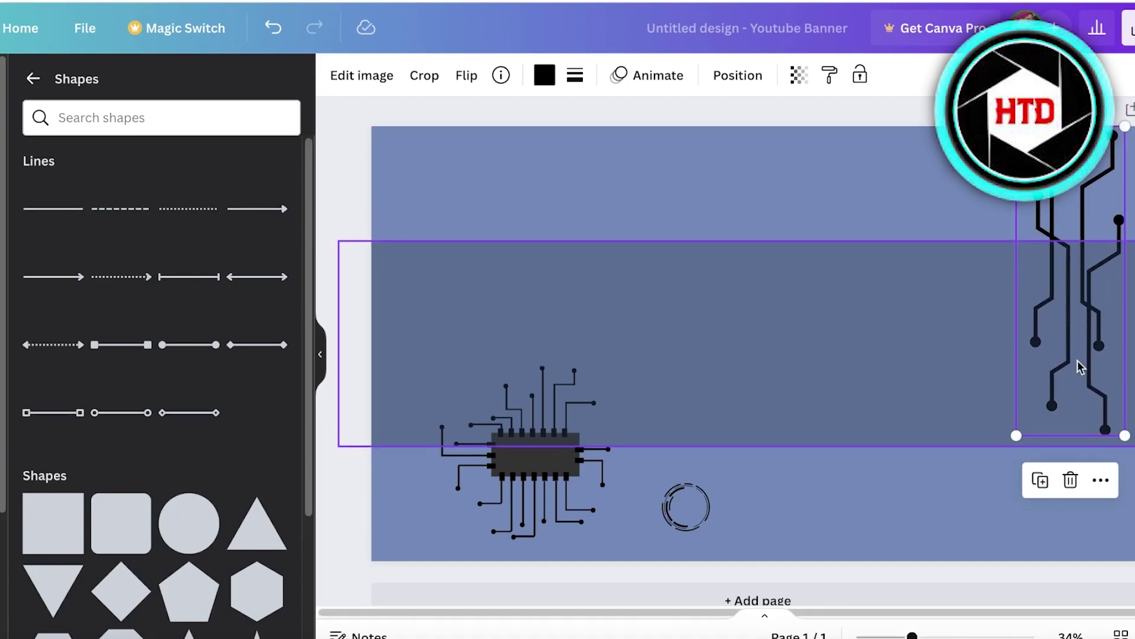
Send the navy middle band behind the circuit lines and shift the lines further right.
right_click(1080, 358)
mouse_move(978, 364)
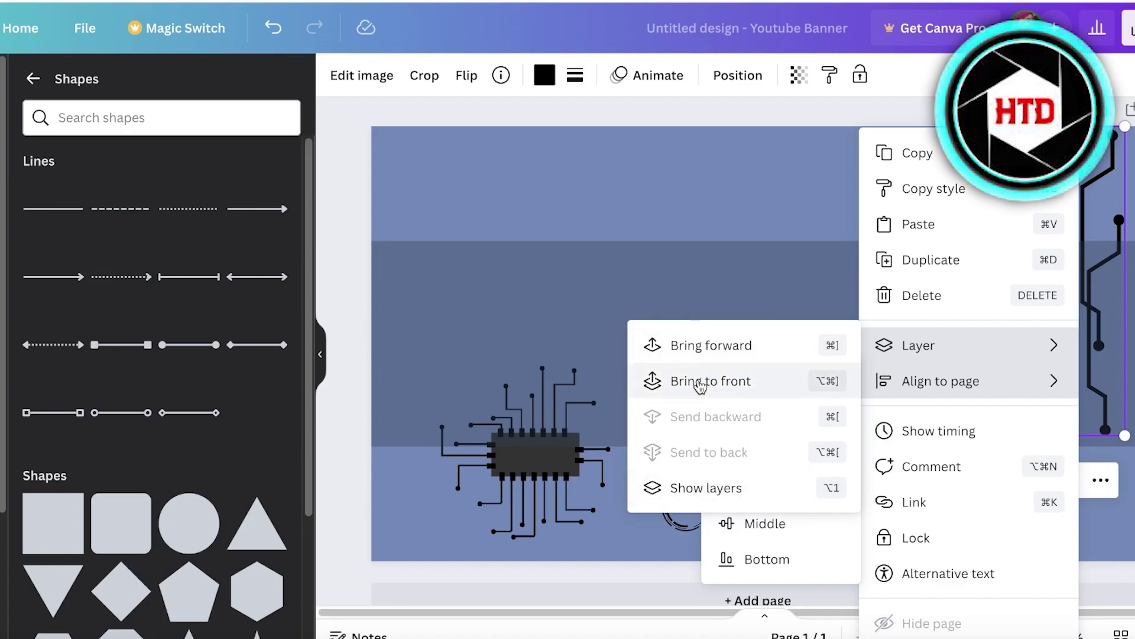
click(841, 337)
right_click(843, 340)
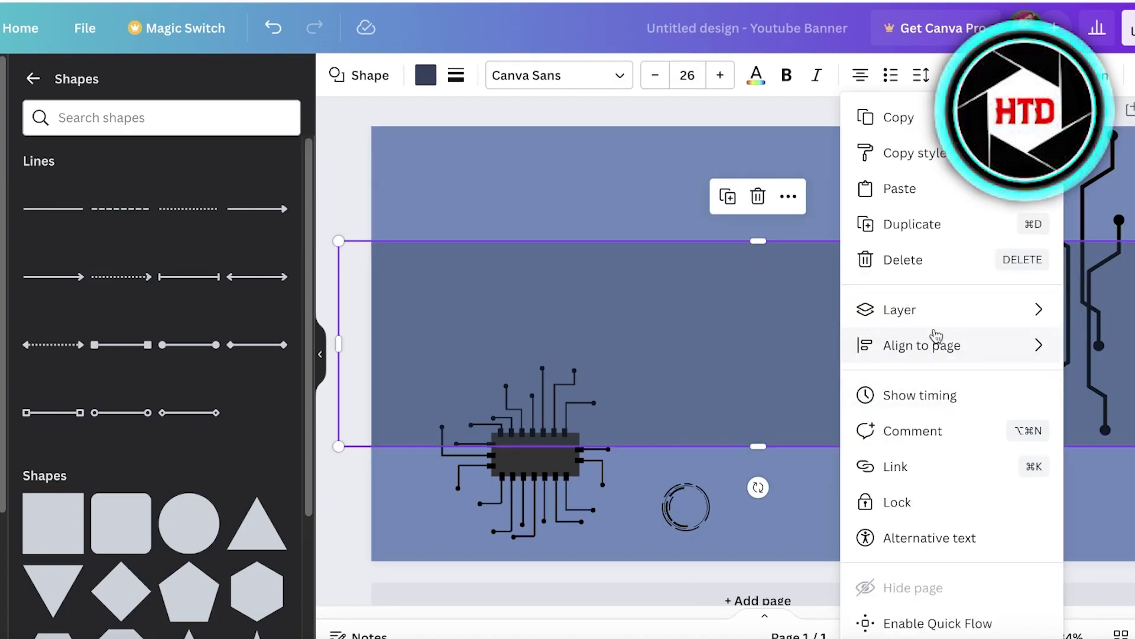
mouse_move(929, 320)
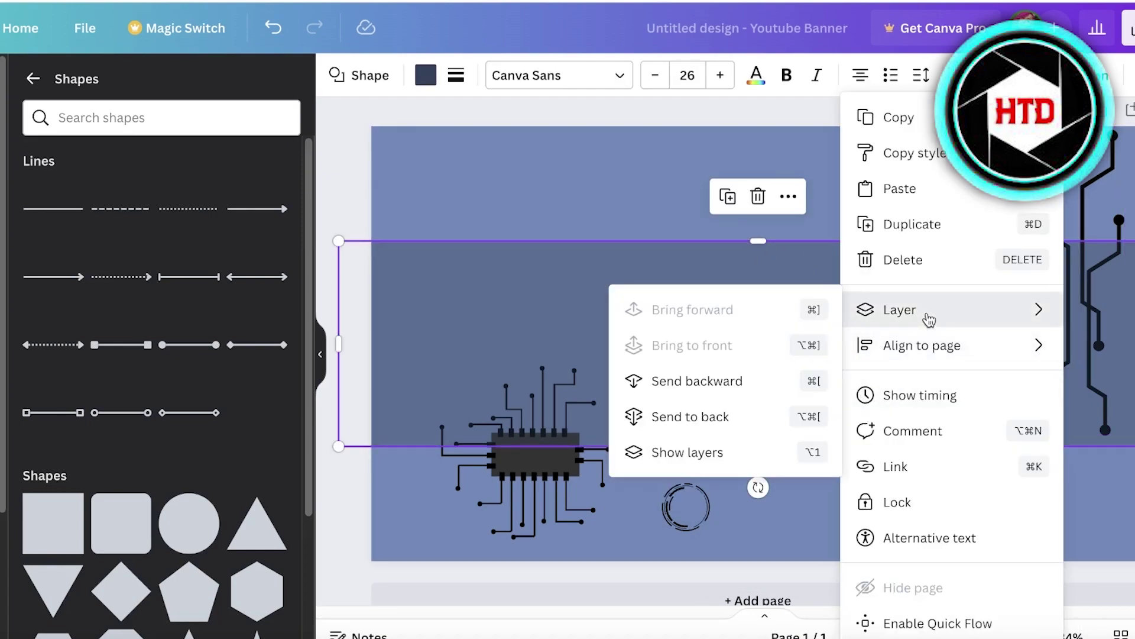
click(747, 308)
drag(1066, 183, 1132, 215)
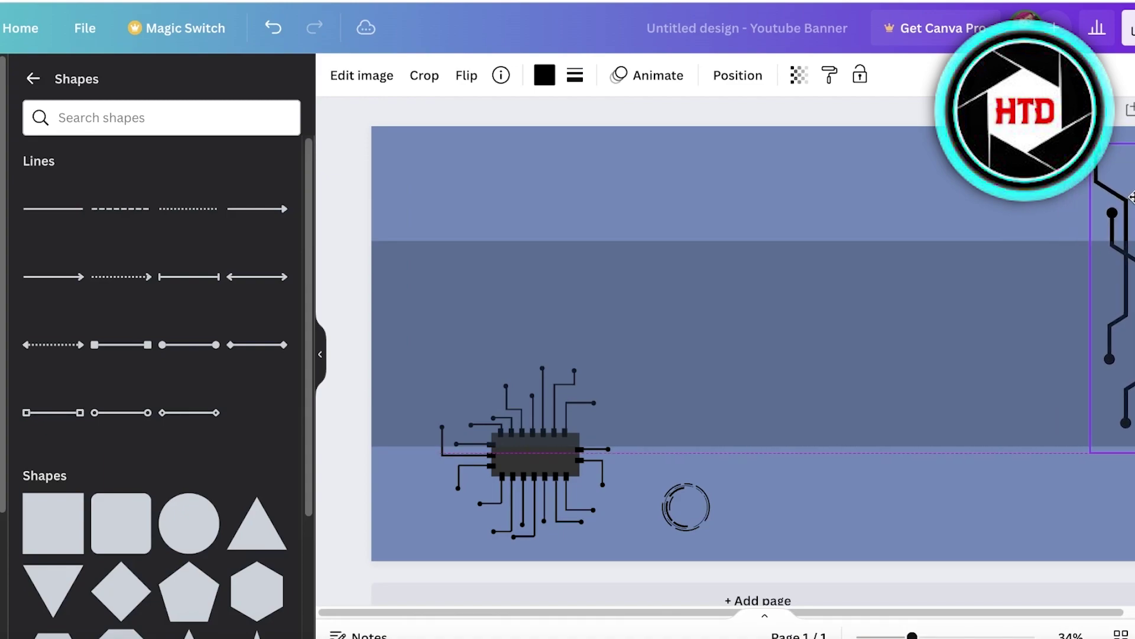
click(1004, 439)
scroll(814, 519, up, 1)
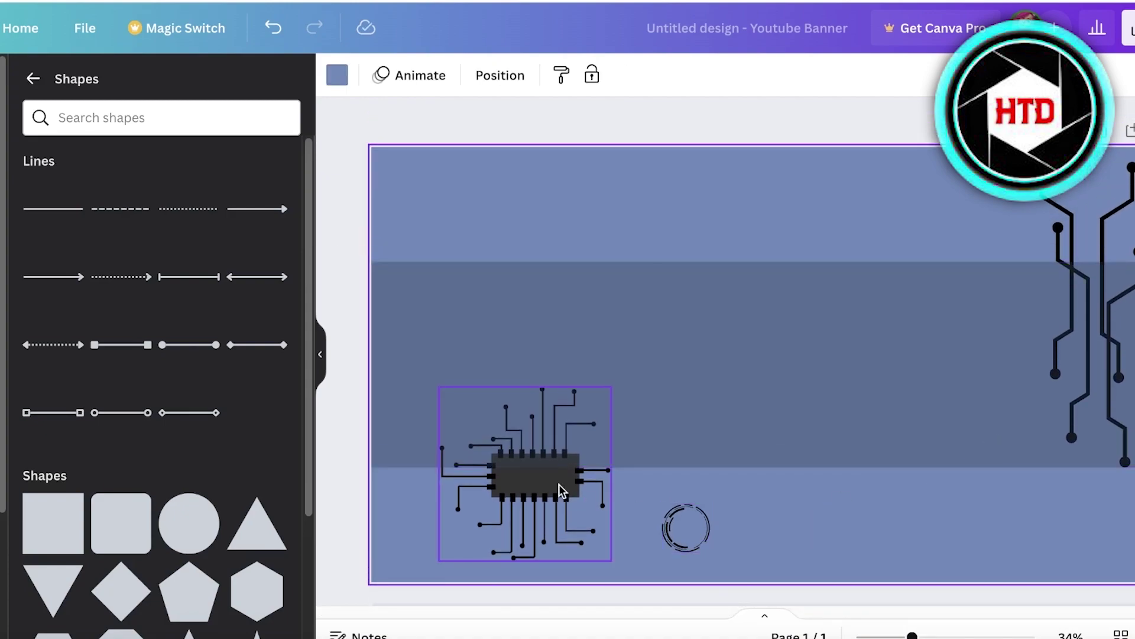
Bring the chip graphic to the front, enlarge it and position it over the middle band.
drag(558, 491, 1005, 441)
right_click(958, 443)
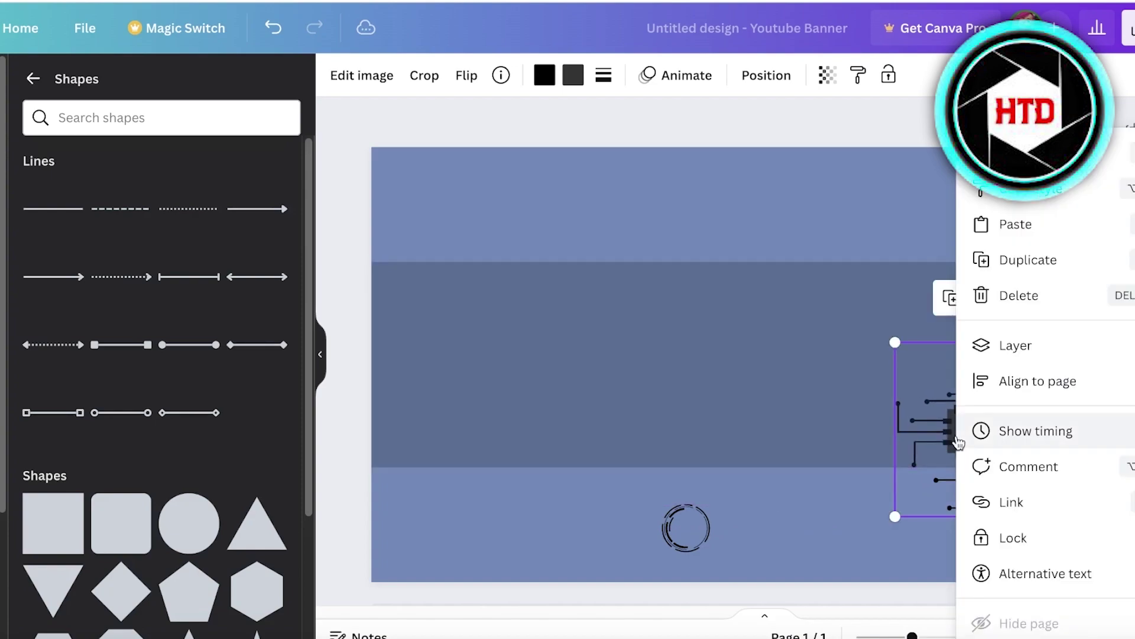
mouse_move(970, 344)
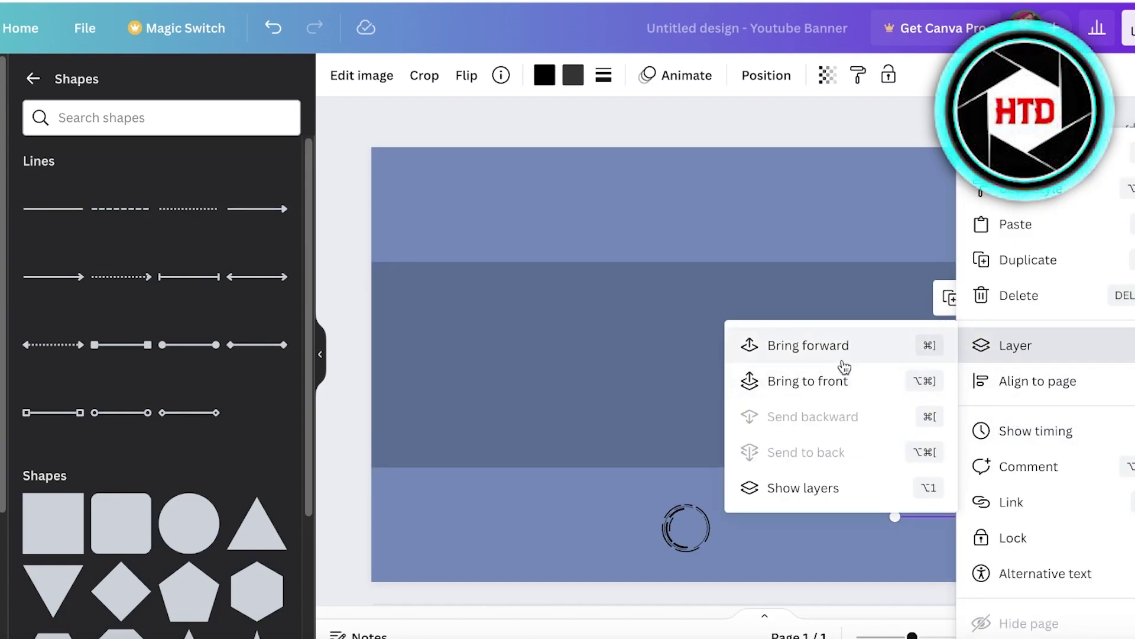
click(838, 380)
drag(904, 445, 1000, 400)
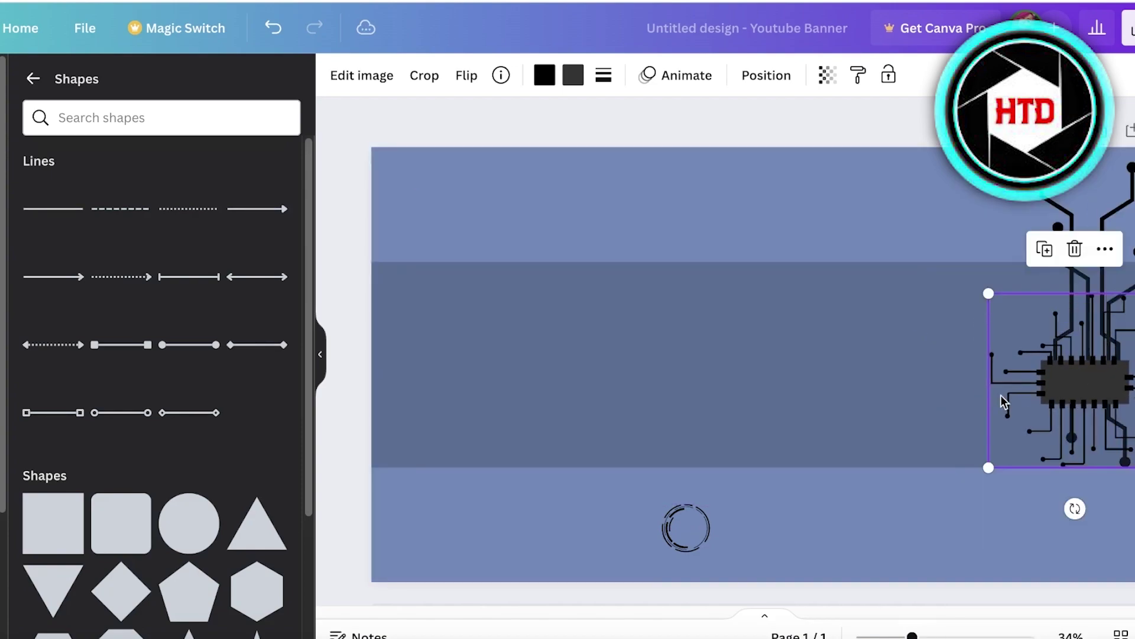
drag(984, 467, 855, 601)
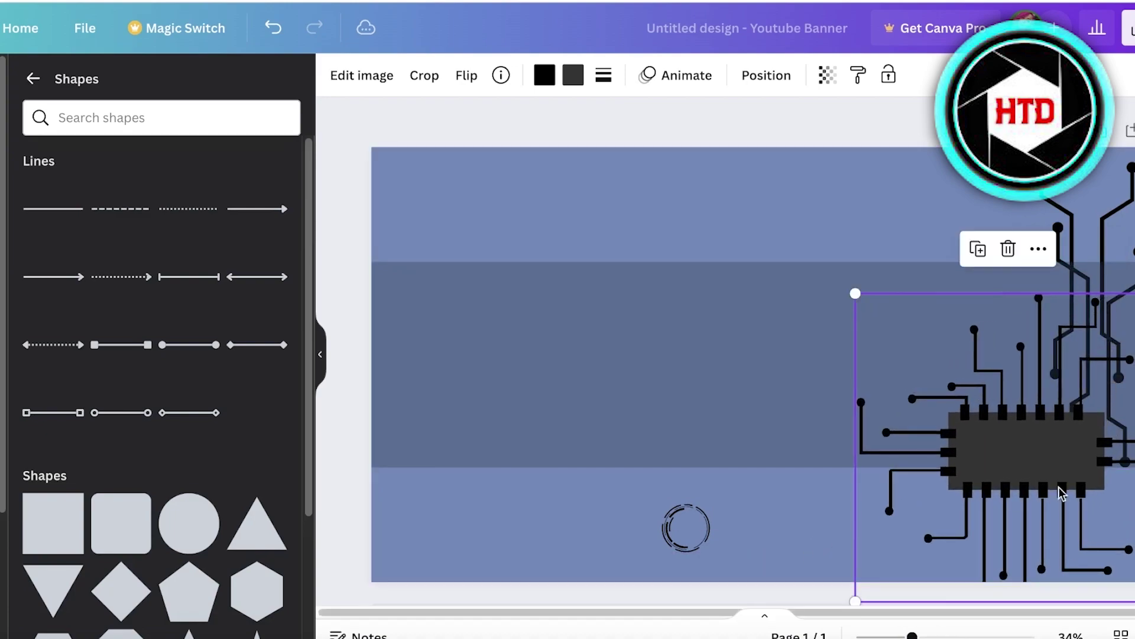
drag(1001, 485, 816, 411)
Start cropping the vertical circuit lines on the right.
click(1065, 391)
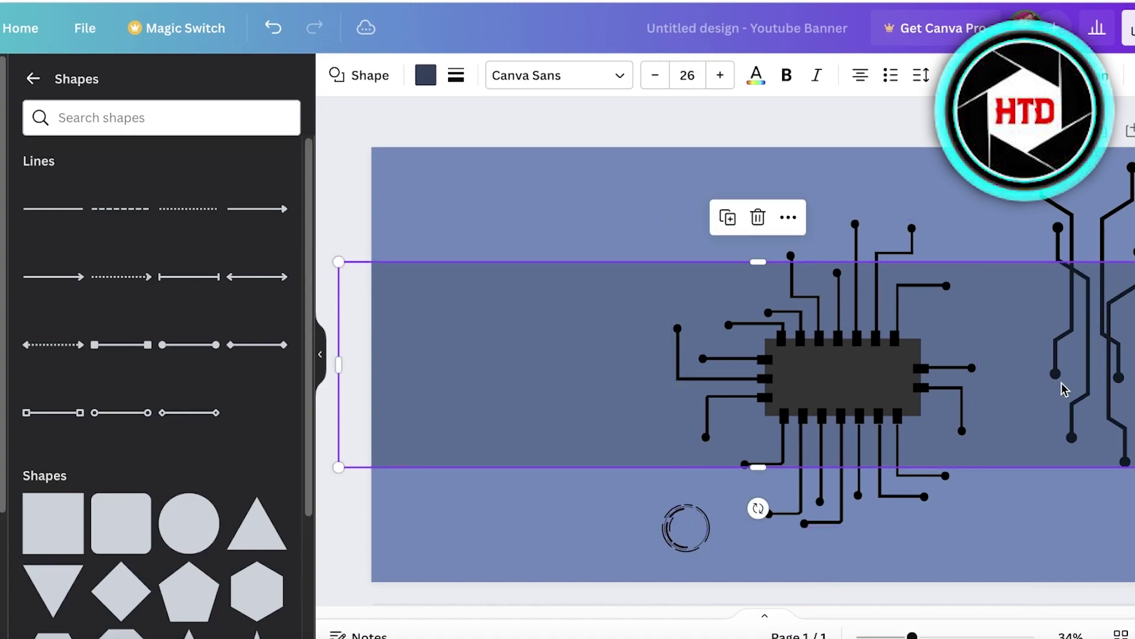
click(1103, 303)
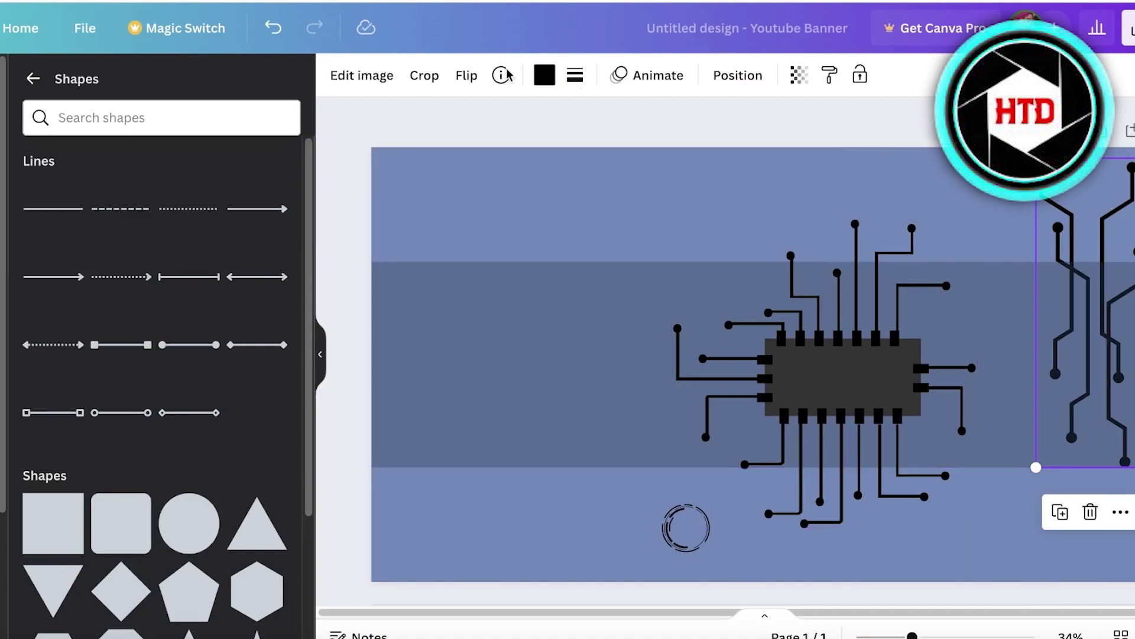
click(423, 86)
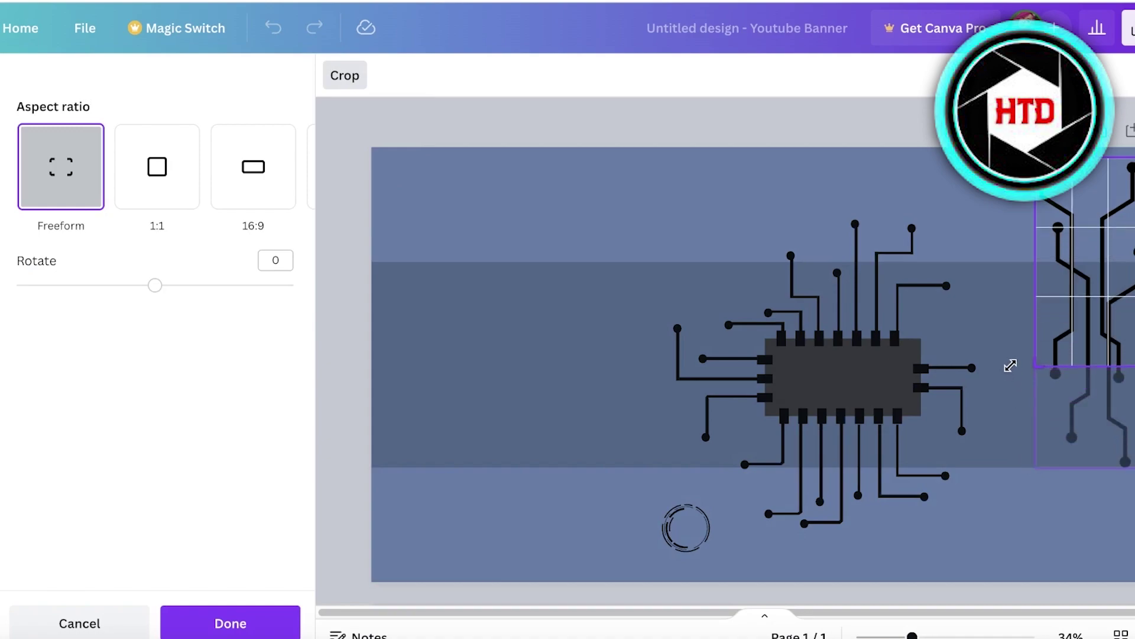
Leave cropping unchanged and move the chip toward the right edge.
key(Escape)
drag(815, 352, 1022, 376)
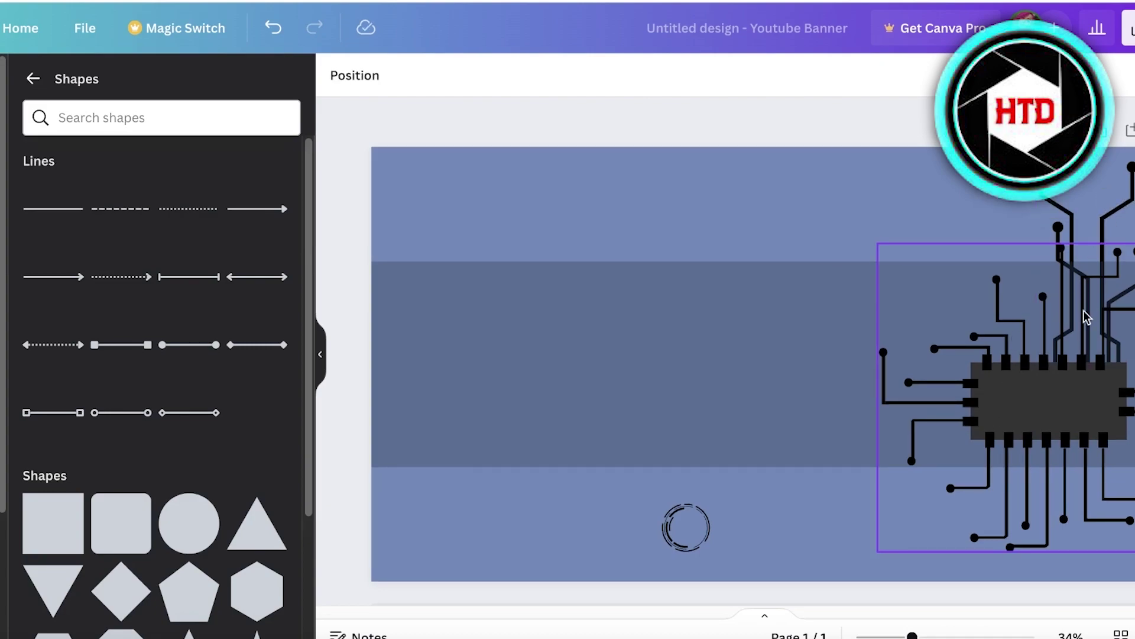
click(1015, 454)
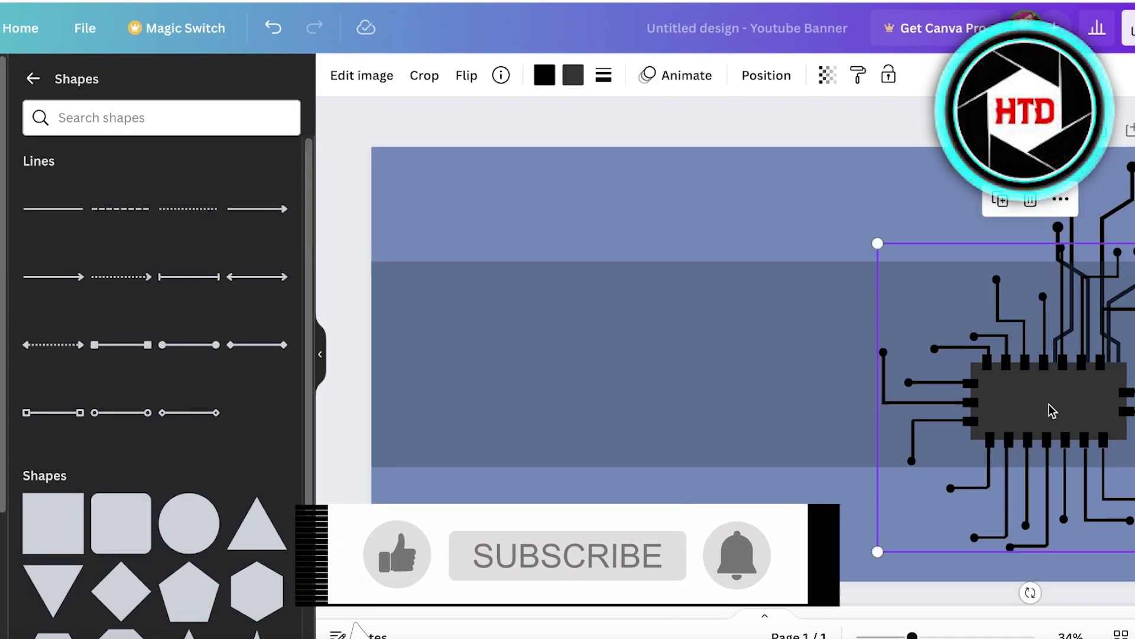
Crop the chip copy behind it down to its lower traces and place them in the bottom band.
drag(1052, 410, 988, 385)
scroll(927, 418, down, 1)
double_click(989, 385)
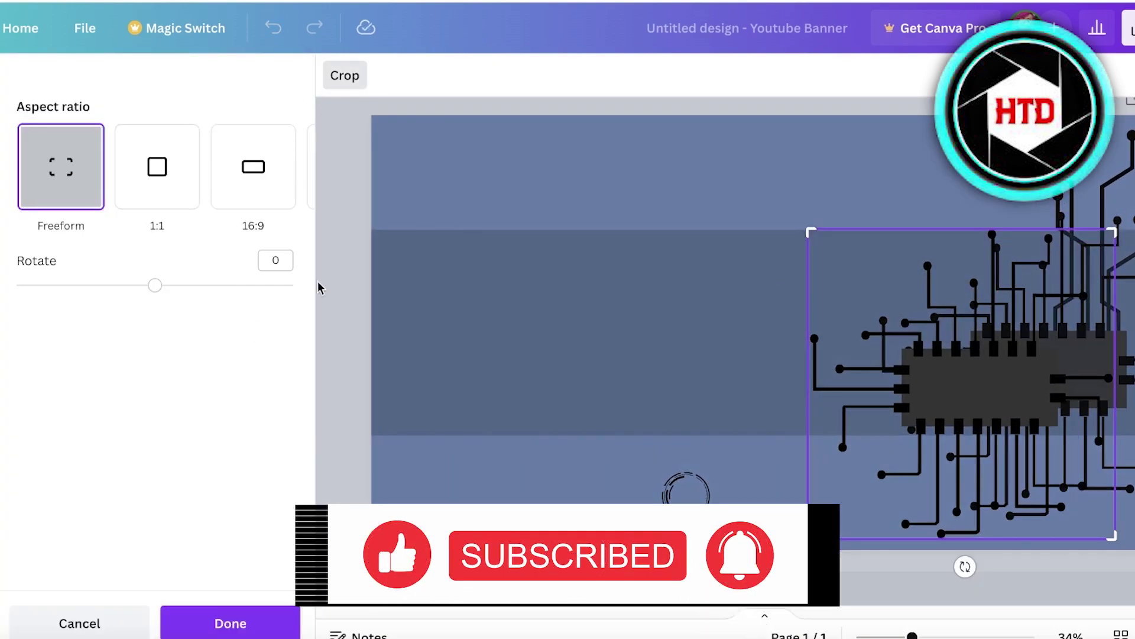
drag(1122, 243, 1131, 447)
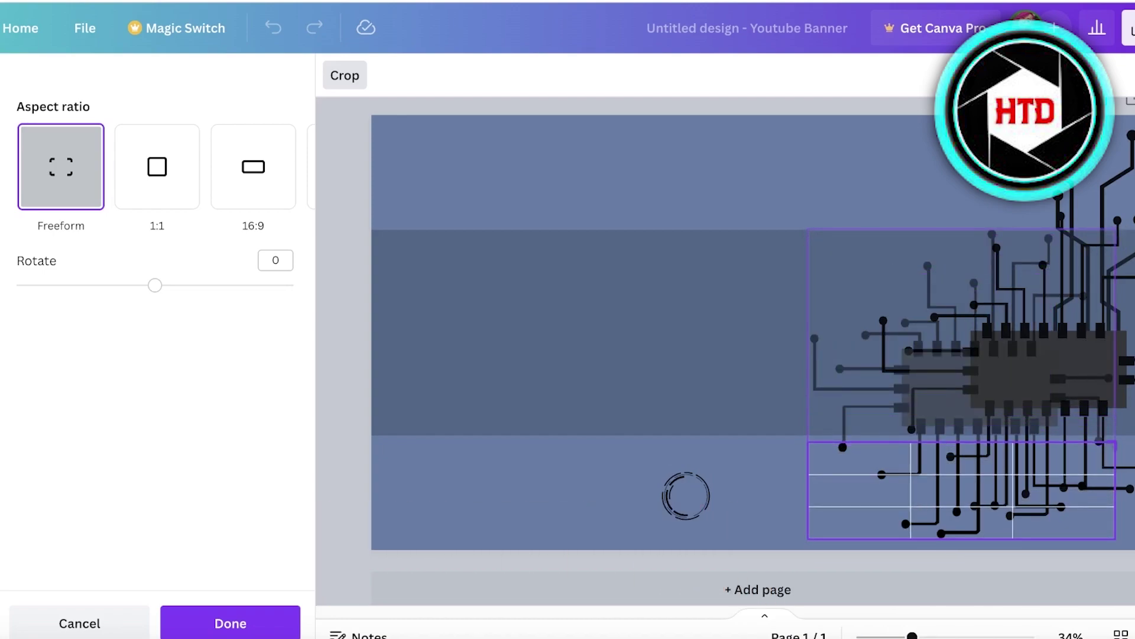
key(Return)
drag(995, 486, 892, 498)
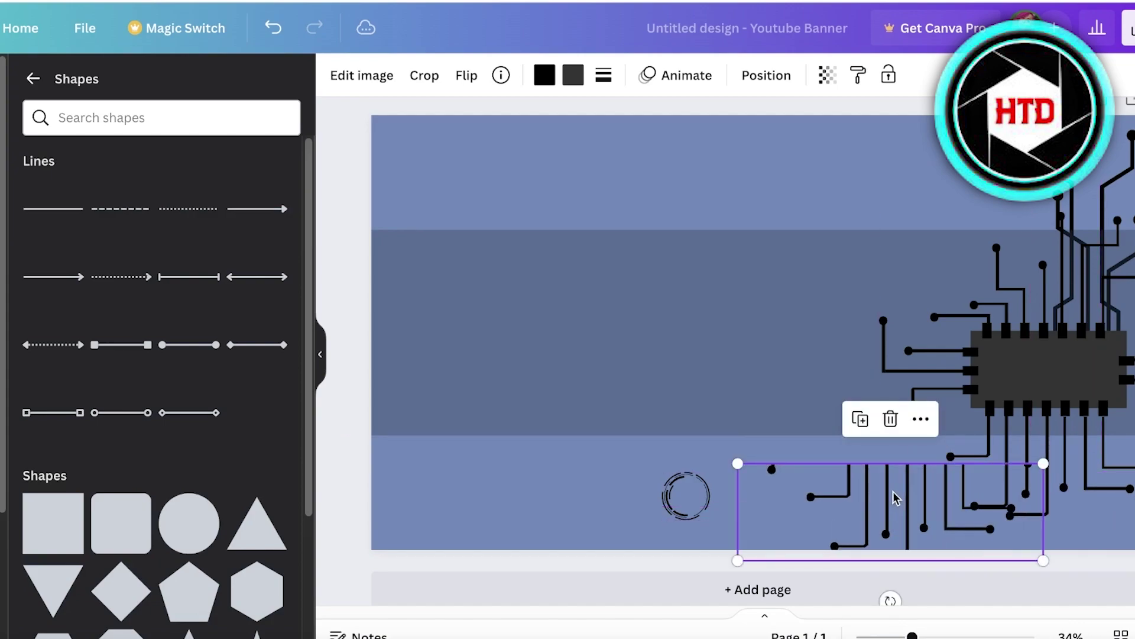
Trim the left side of the cropped traces and set the piece on the band's edge.
double_click(887, 486)
drag(740, 471, 787, 466)
key(Return)
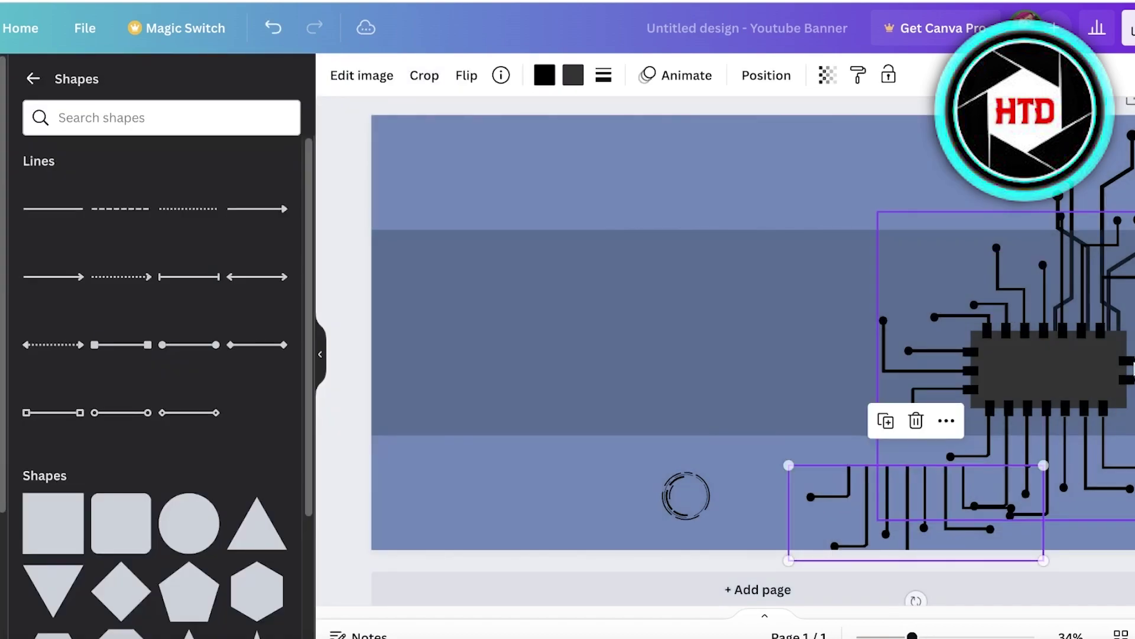
drag(824, 543, 825, 513)
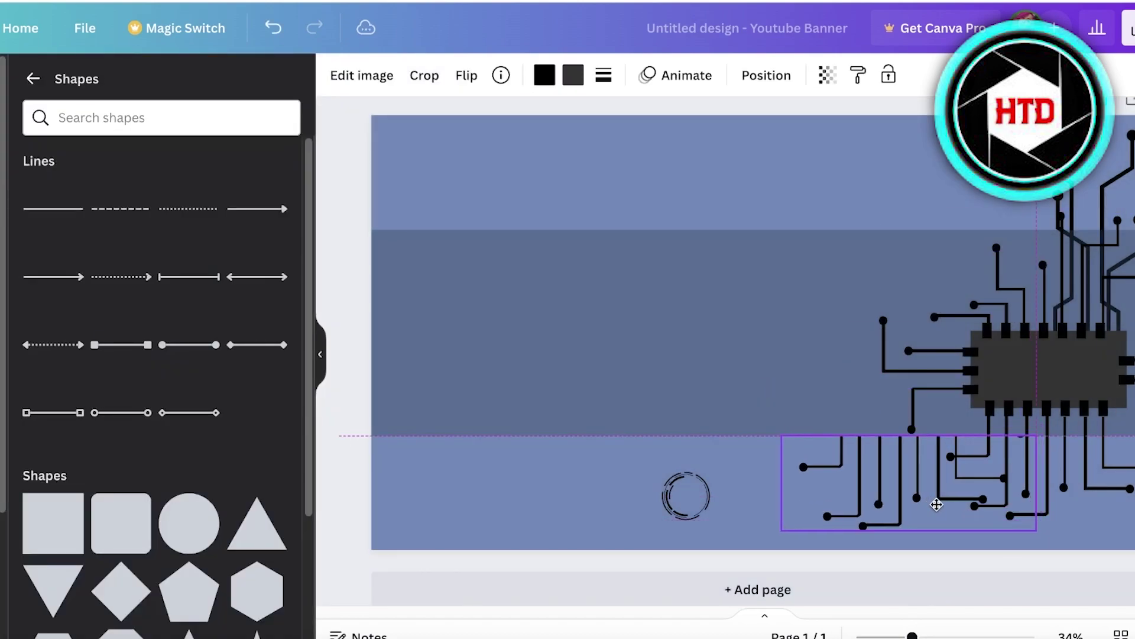
drag(938, 501, 931, 501)
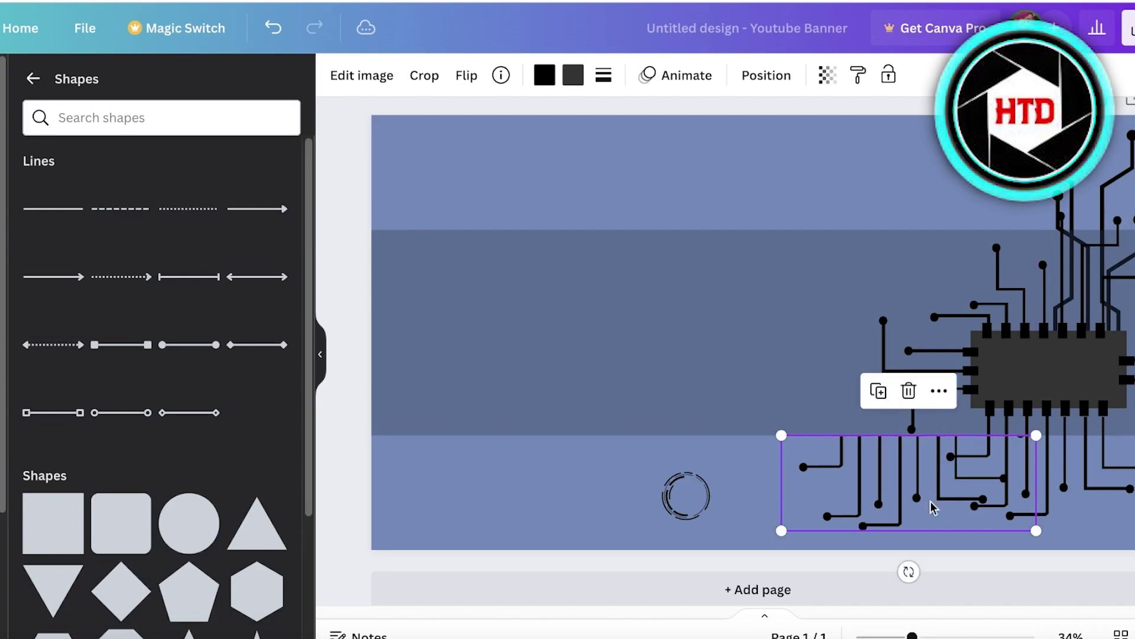
Rotate the circuit piece upside down and hang it from the banner's top-left corner.
click(930, 498)
drag(908, 572, 796, 483)
drag(939, 486, 993, 309)
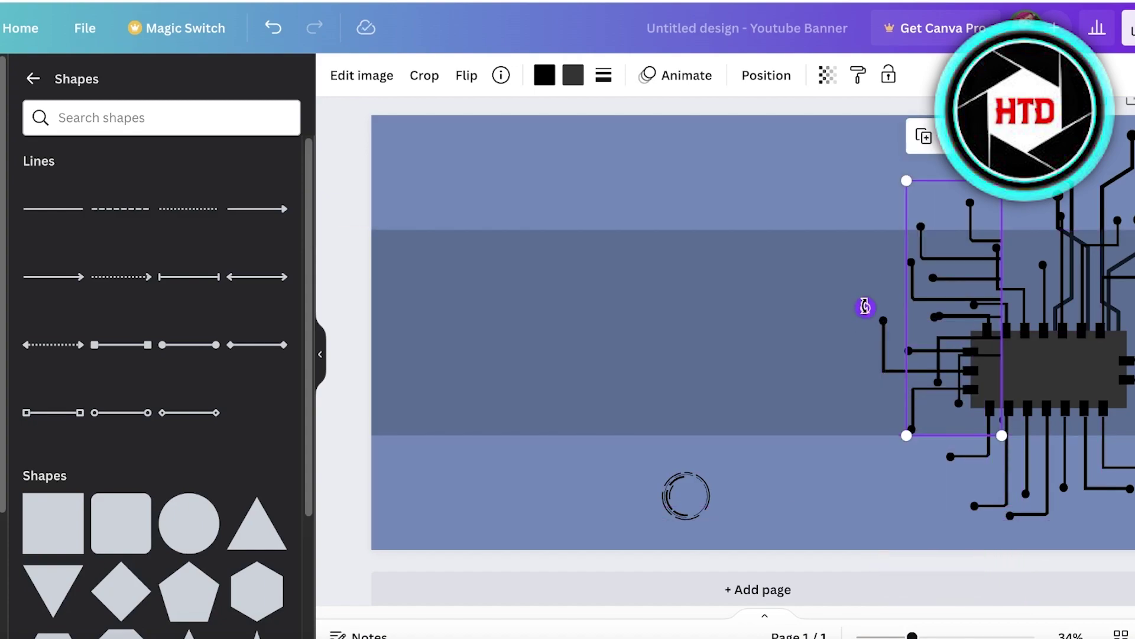
drag(864, 307, 959, 241)
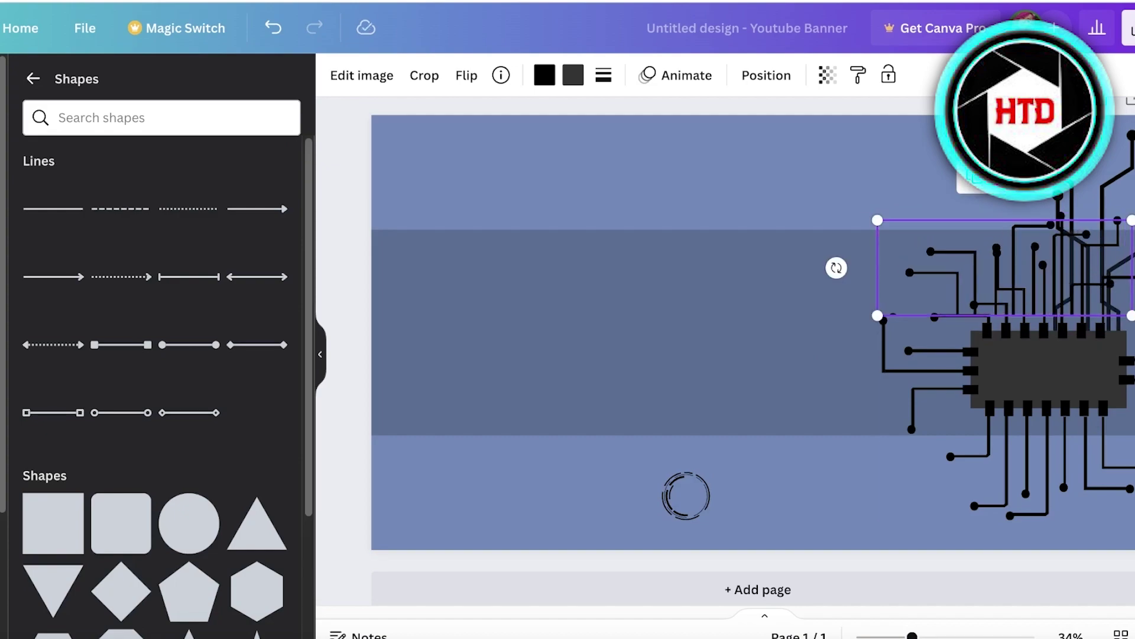
drag(992, 302, 1002, 302)
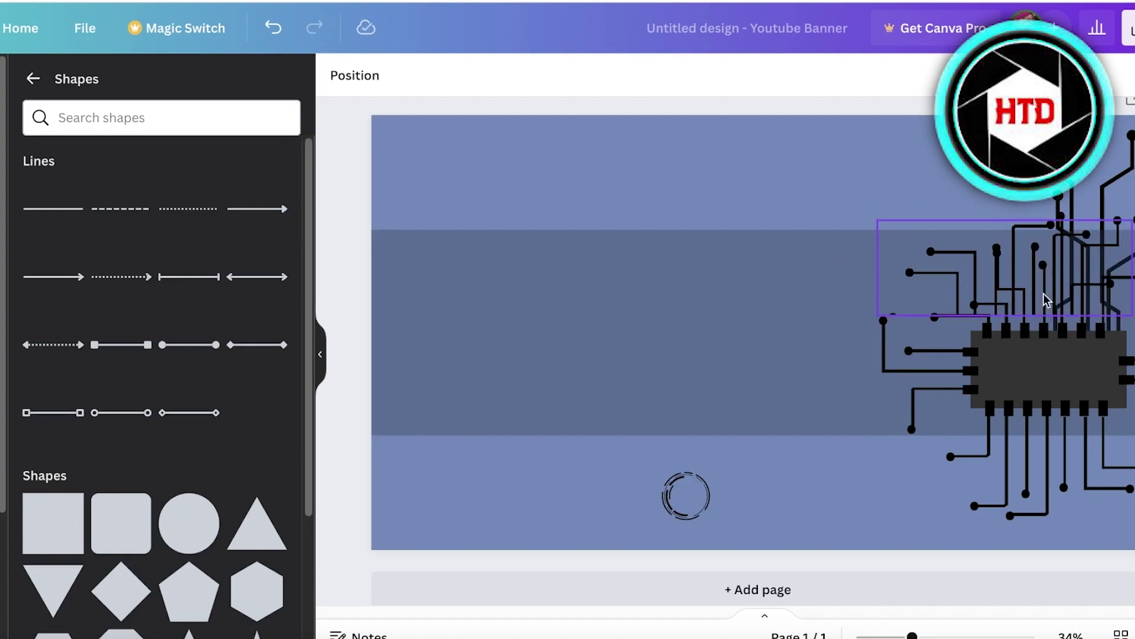
drag(1041, 257, 459, 164)
Add a title text box reading 'HOW TO DIGITAL' to the banner.
click(786, 183)
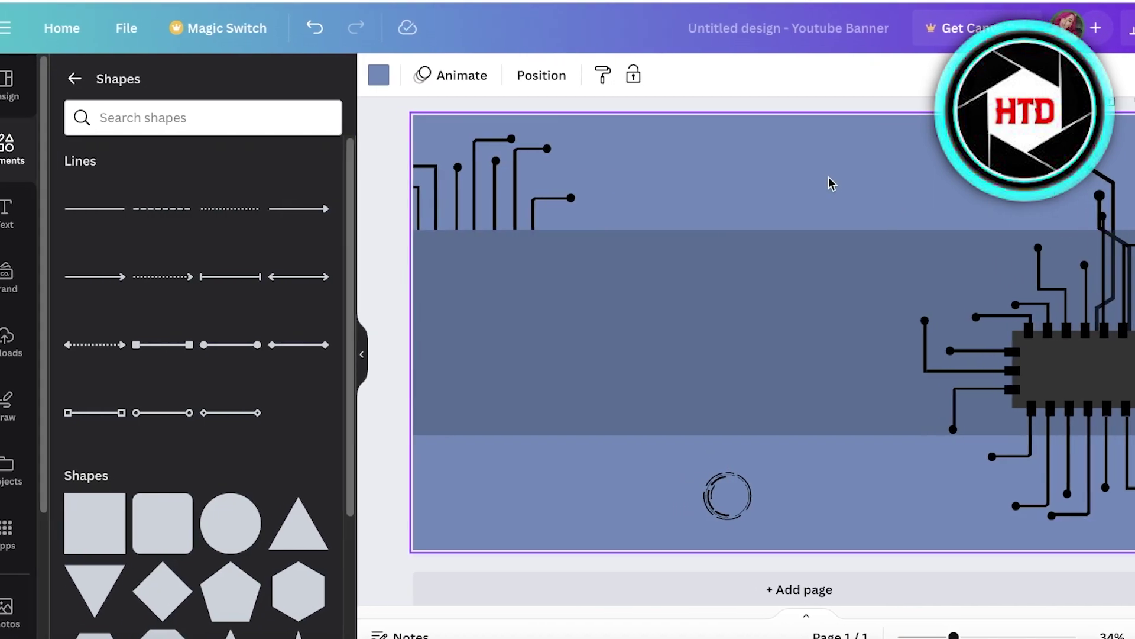
click(26, 171)
click(26, 219)
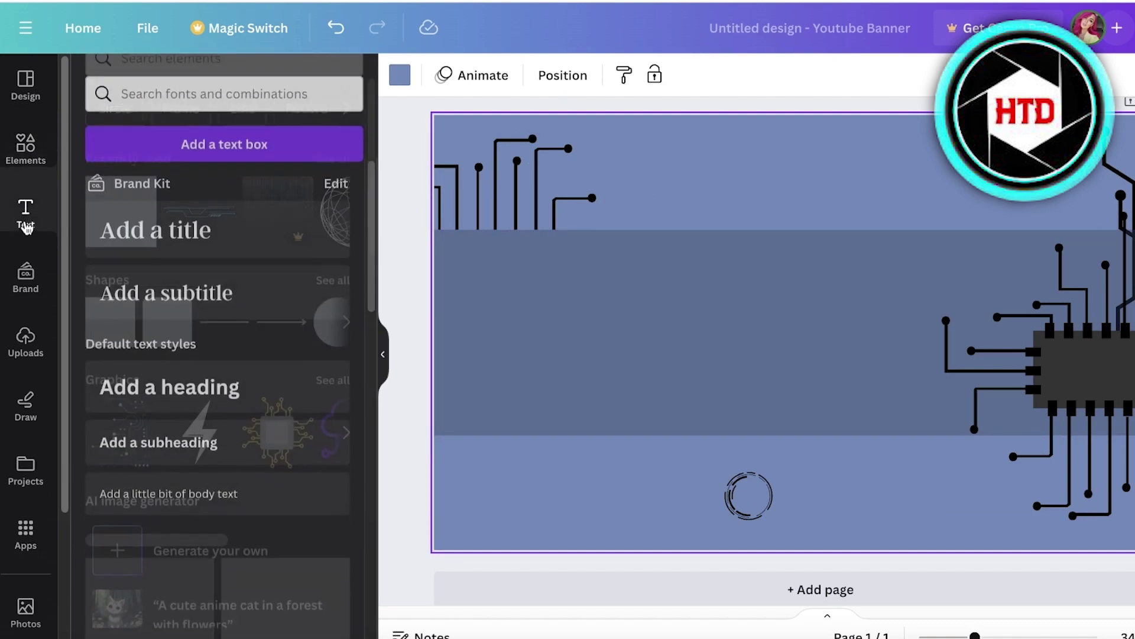
click(191, 223)
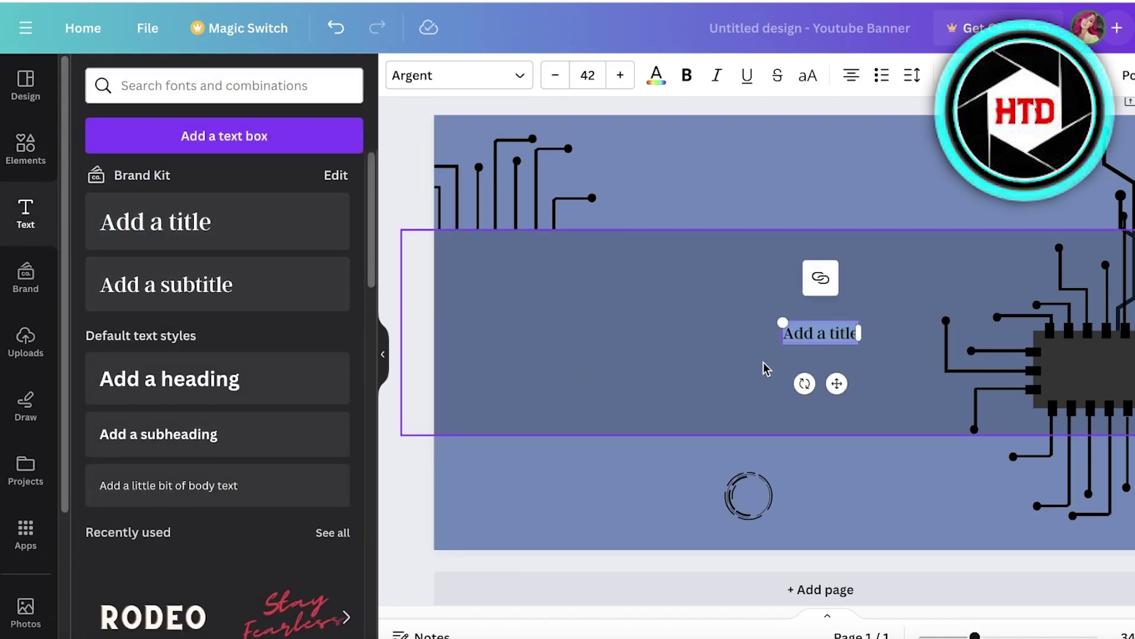
text(HOW TO DIGITAL)
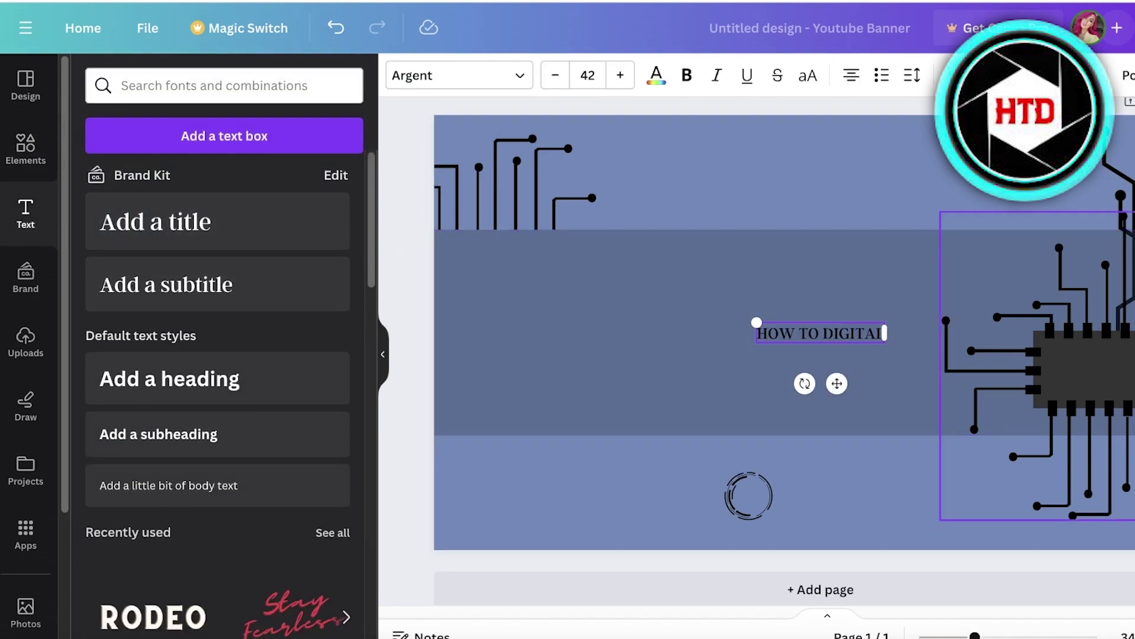
click(947, 331)
Set the HOW TO DIGITAL title to Archivo Black at font size 49.
click(651, 385)
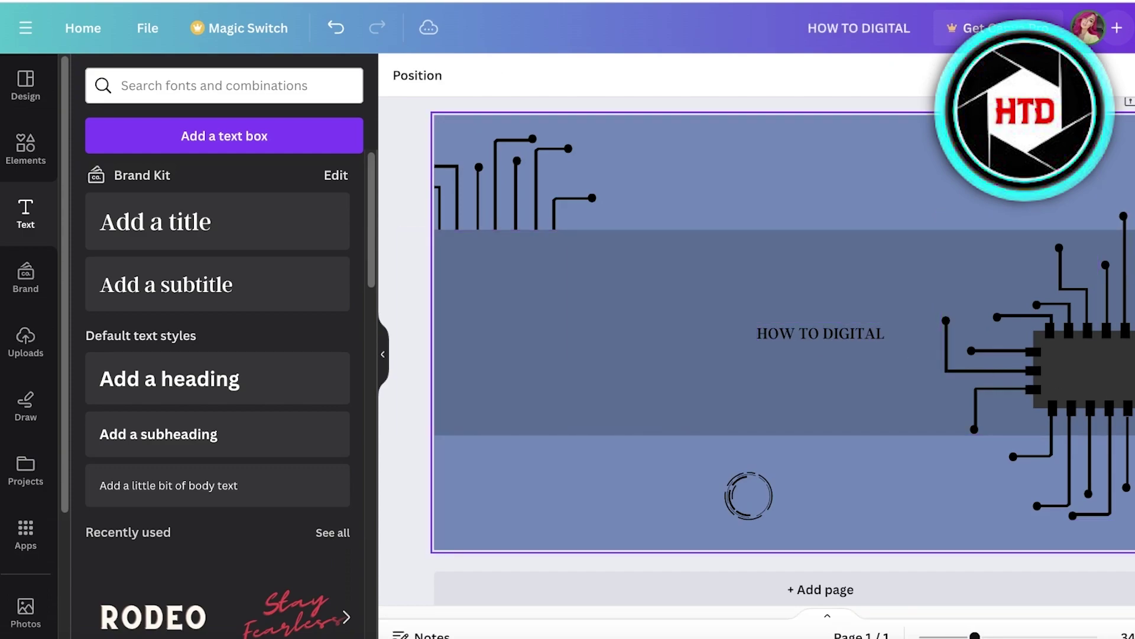
click(1104, 425)
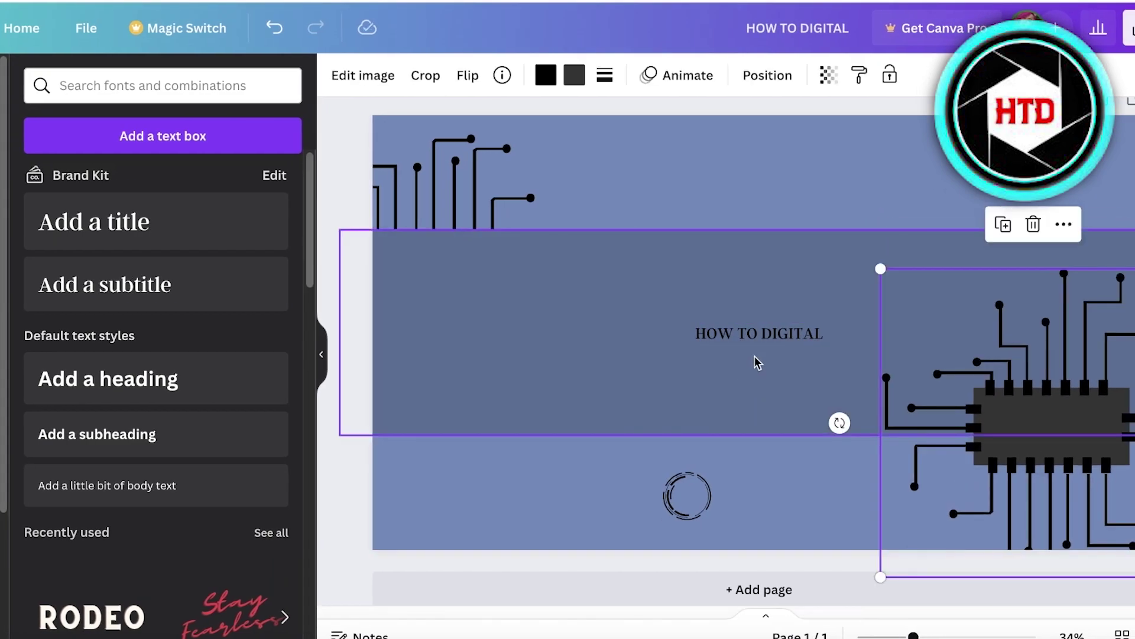
click(769, 334)
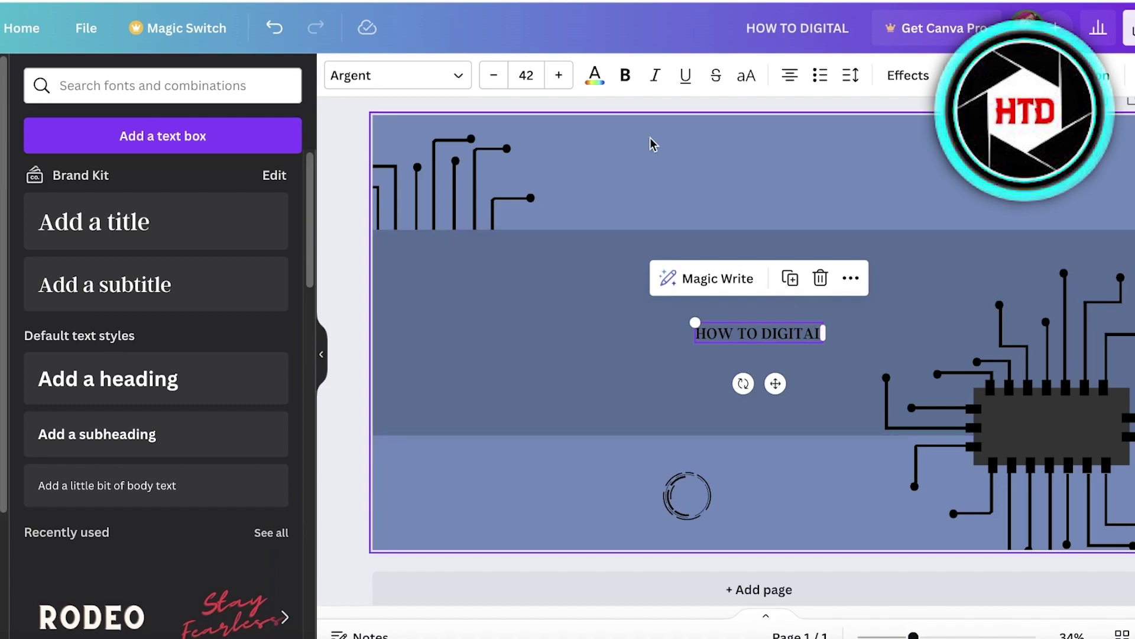
click(558, 87)
click(558, 75)
click(558, 75)
click(558, 76)
click(431, 89)
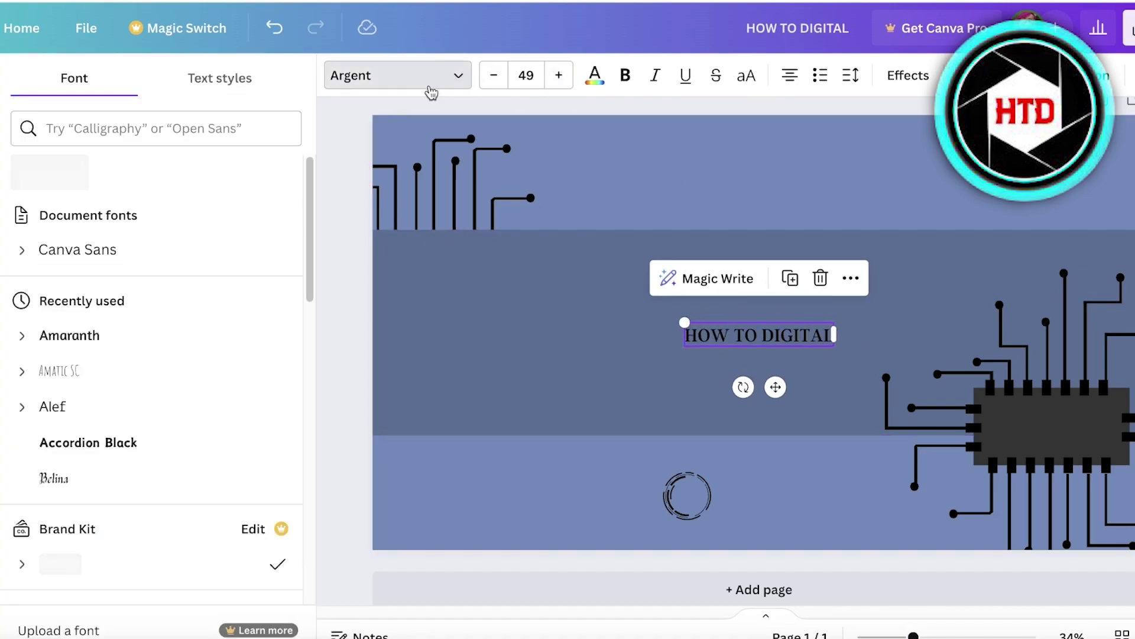
scroll(79, 408, down, 2)
scroll(79, 408, down, 10)
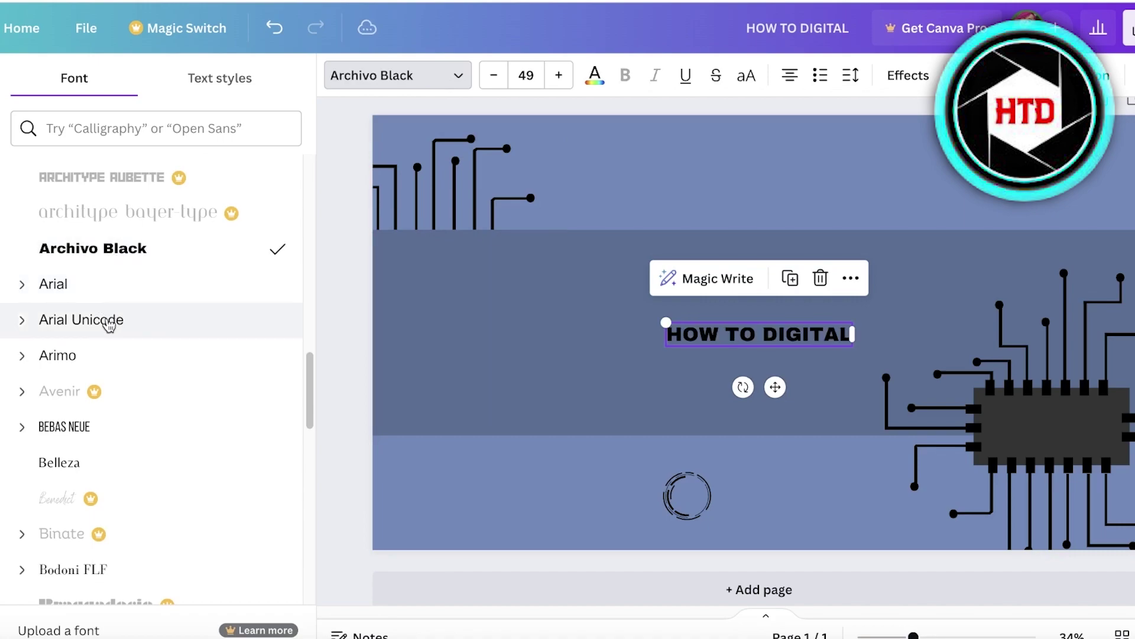
scroll(117, 355, down, 8)
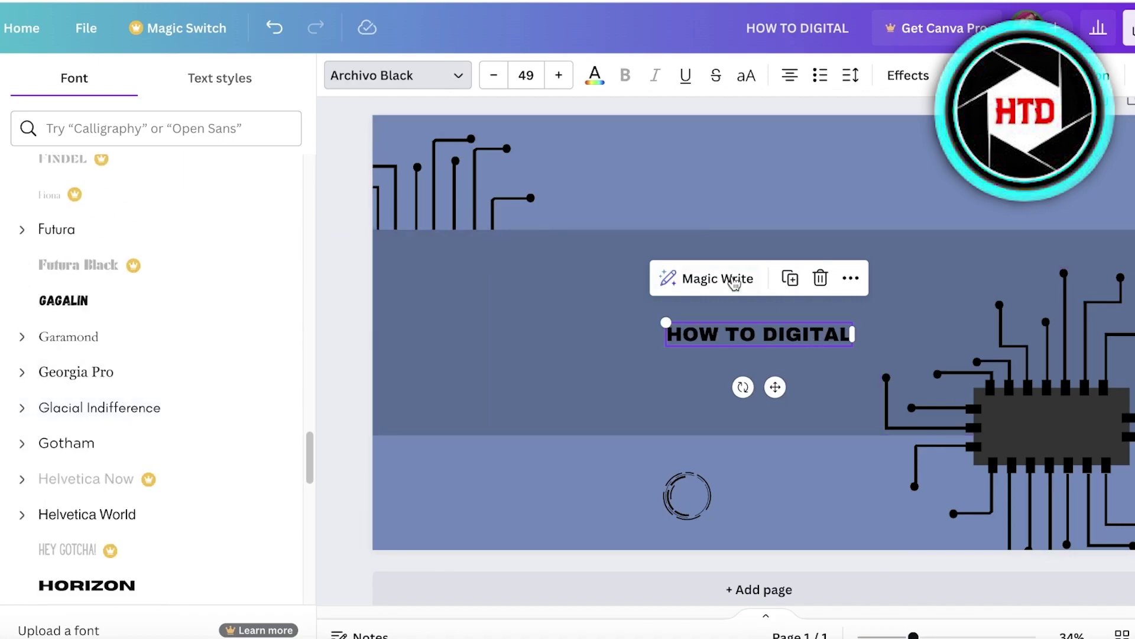
click(882, 195)
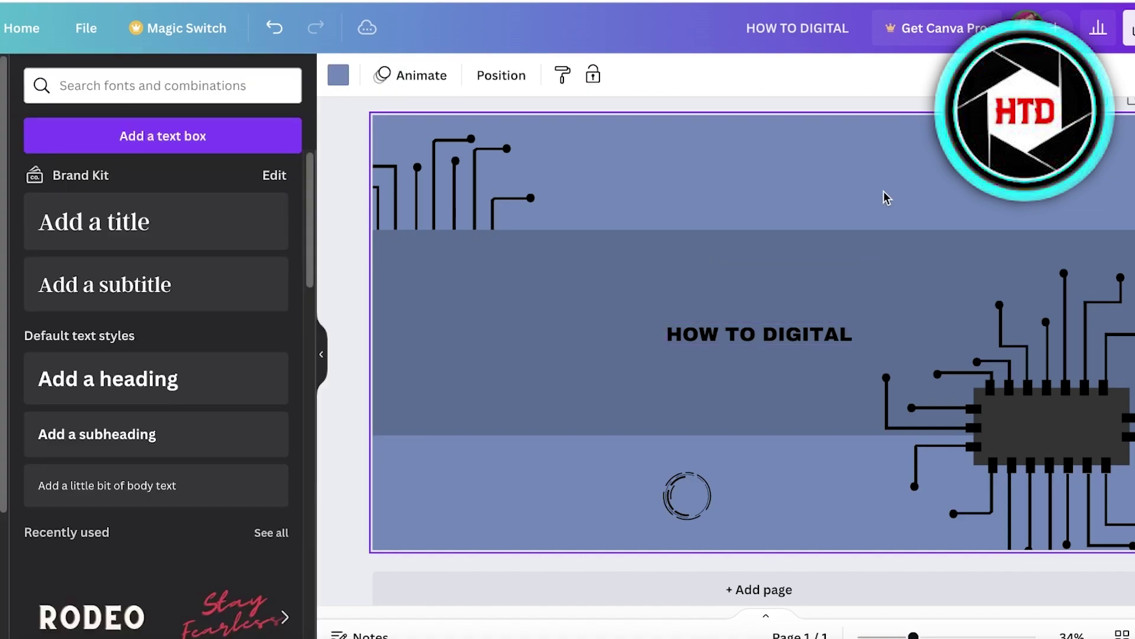
click(792, 328)
Give the title a Hollow effect with maximum thickness 100.
click(914, 89)
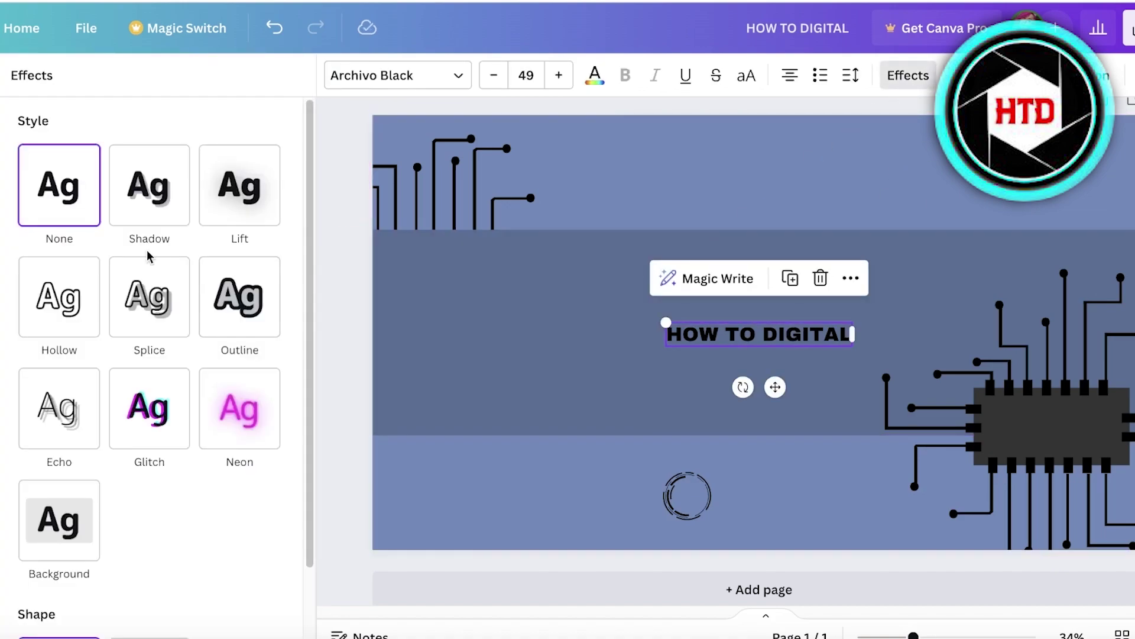
click(215, 199)
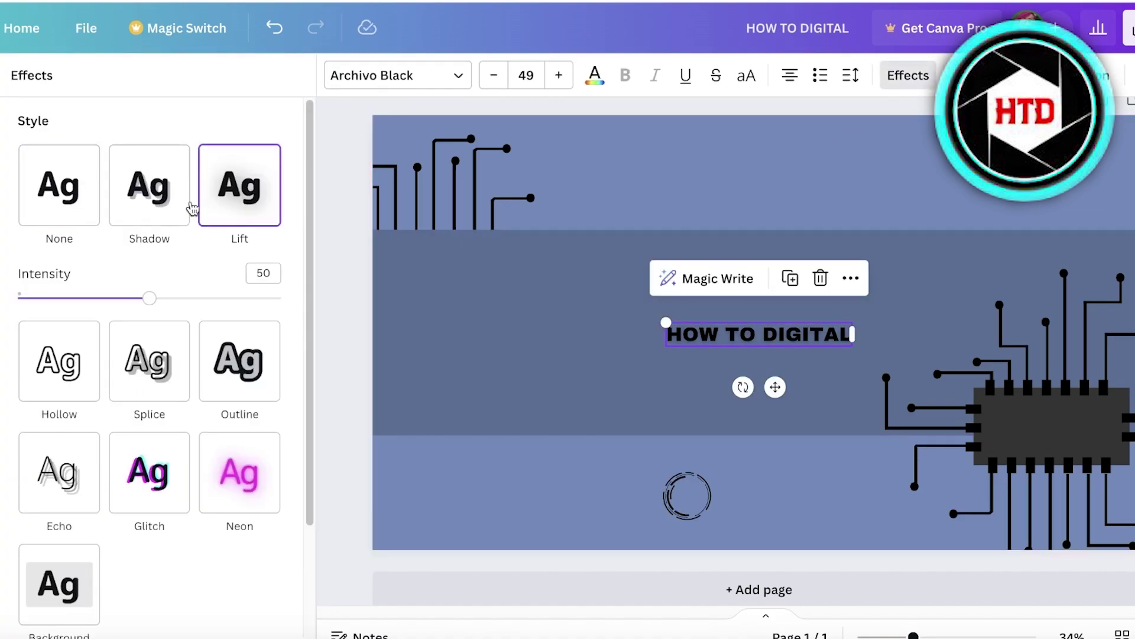
click(77, 188)
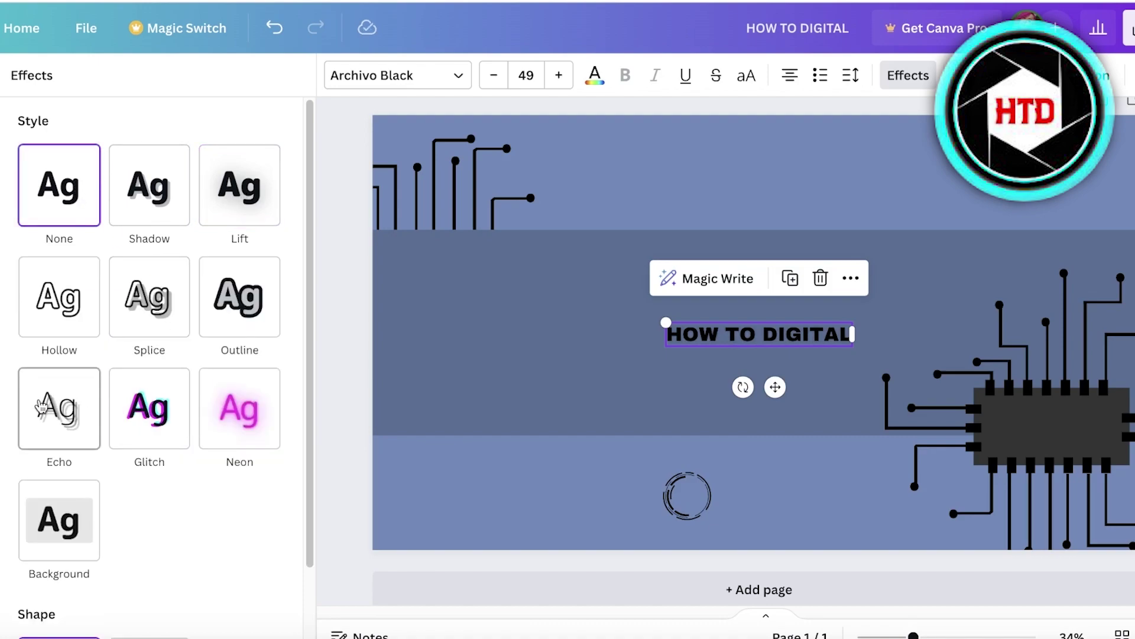
click(69, 310)
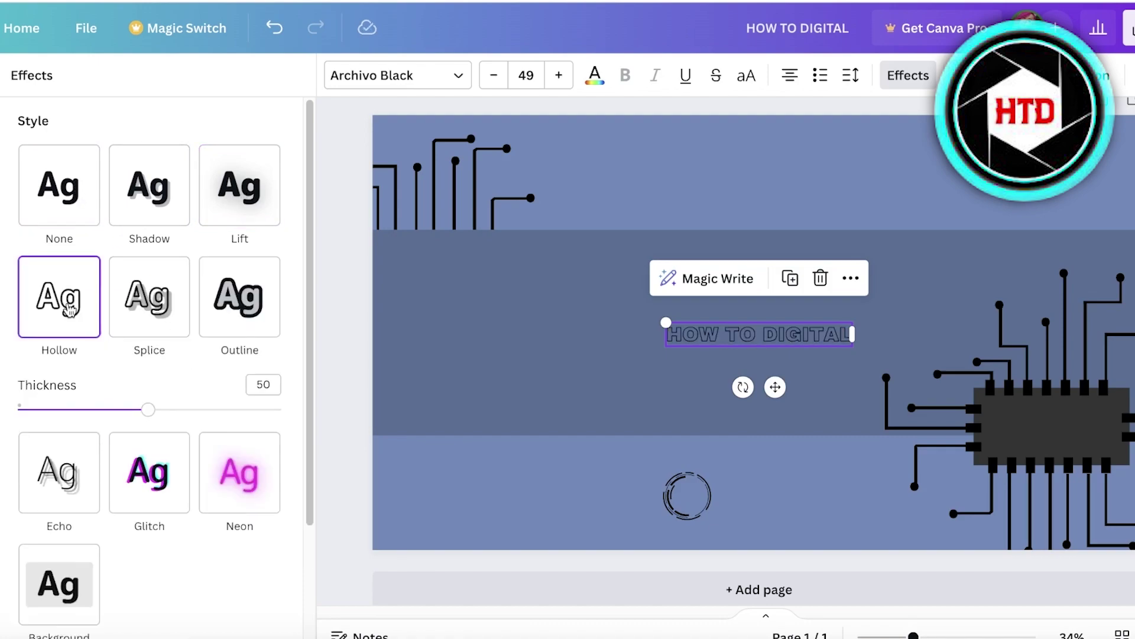
drag(140, 410, 312, 418)
scroll(254, 433, down, 3)
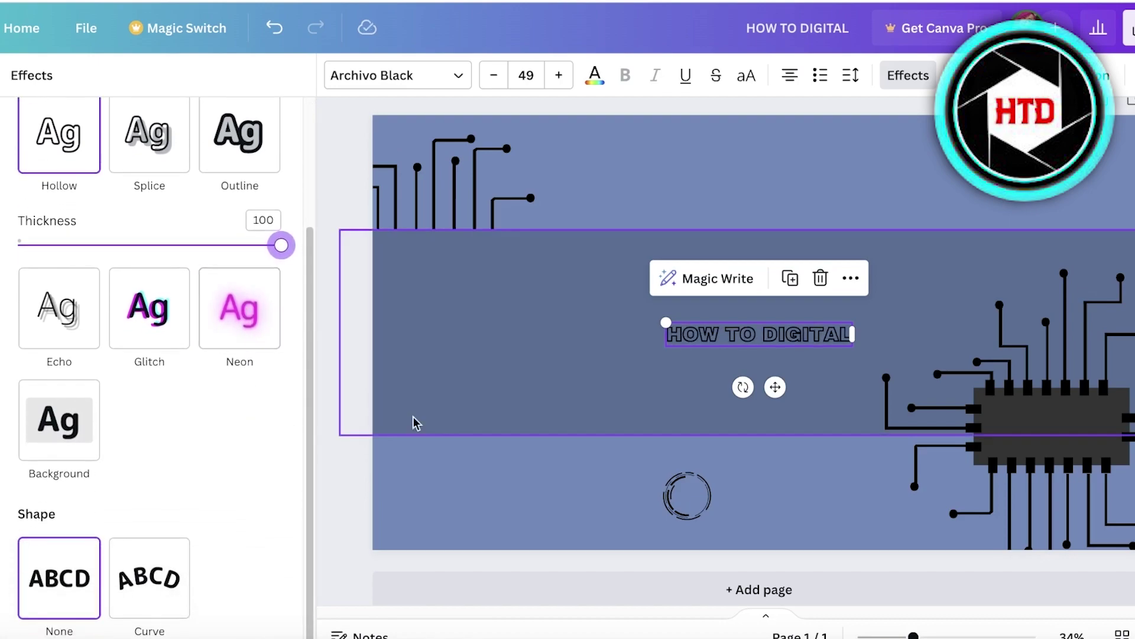
click(871, 340)
Enlarge the title to size 81.2 and centre it horizontally in the band.
drag(852, 334, 968, 334)
click(865, 280)
click(767, 334)
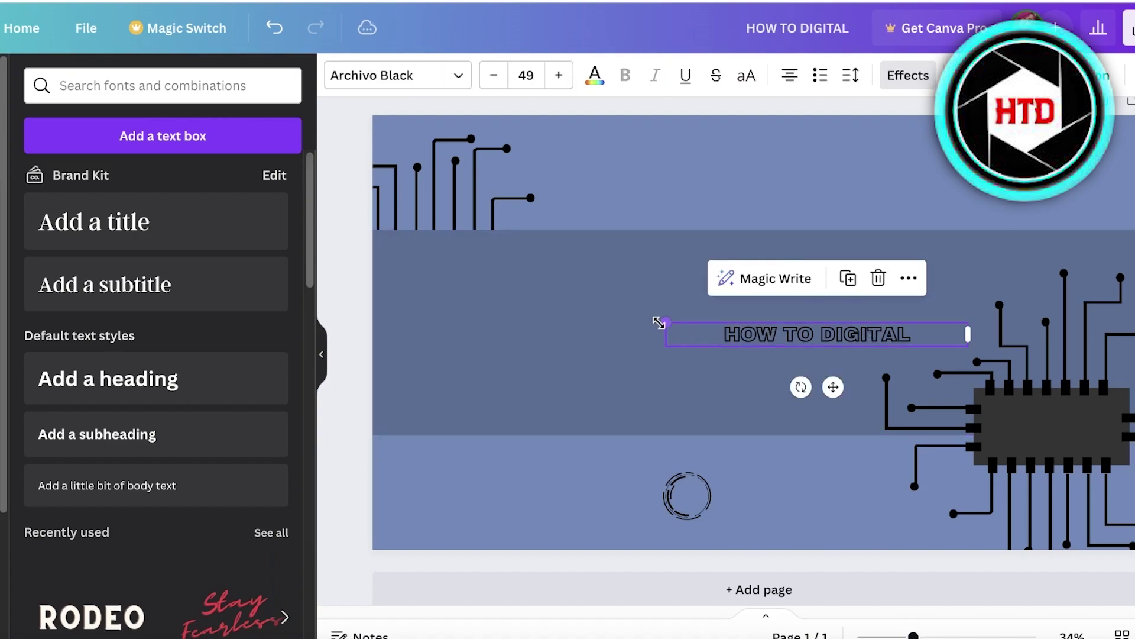
drag(660, 318, 470, 172)
click(811, 307)
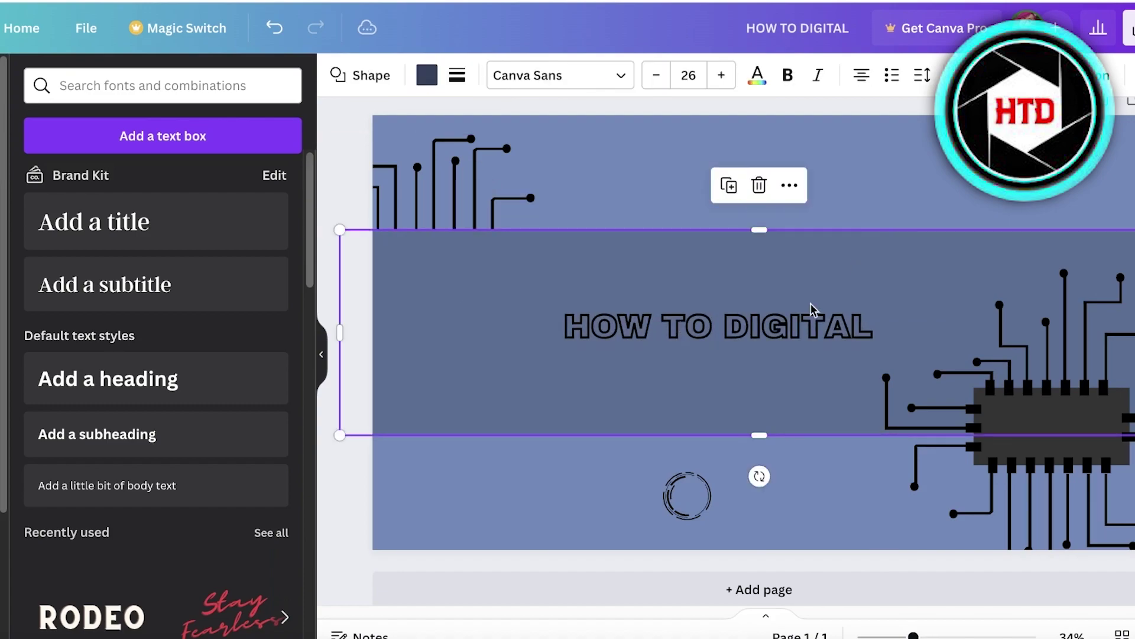
drag(760, 346, 802, 349)
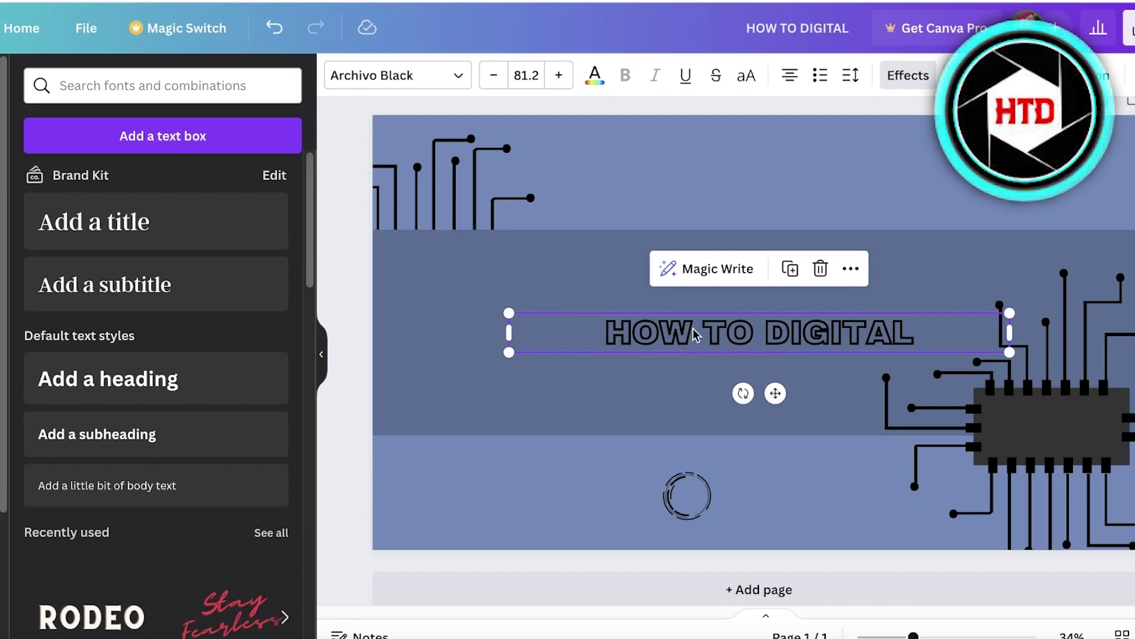
click(897, 75)
Switch the title to a black Splice effect with offset 100 and direction 45.
click(138, 299)
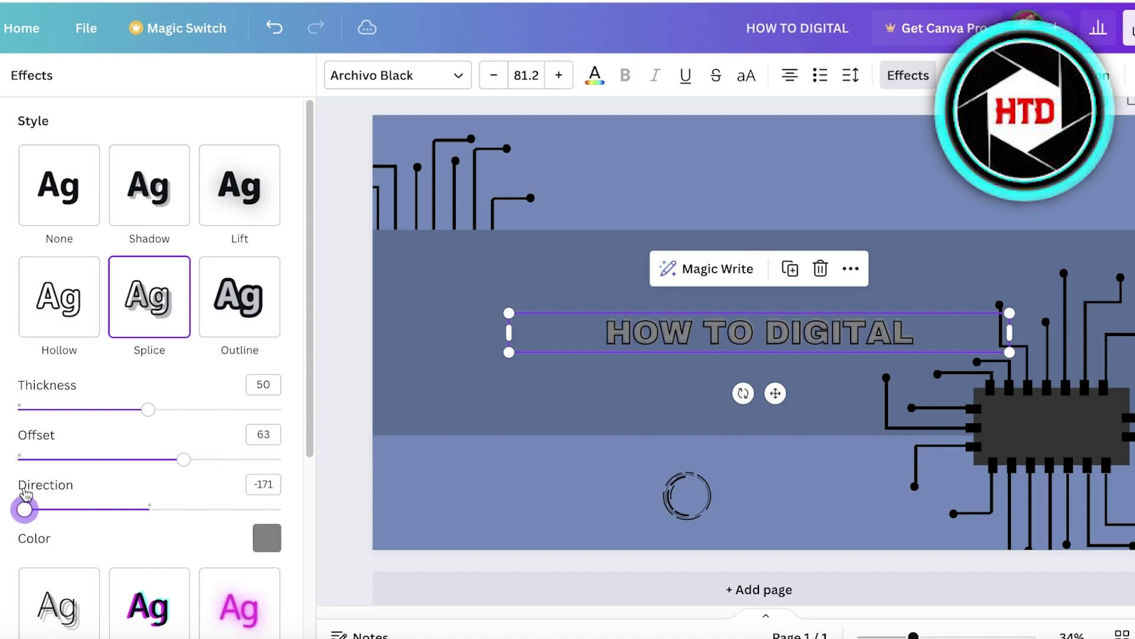
drag(159, 409, 99, 409)
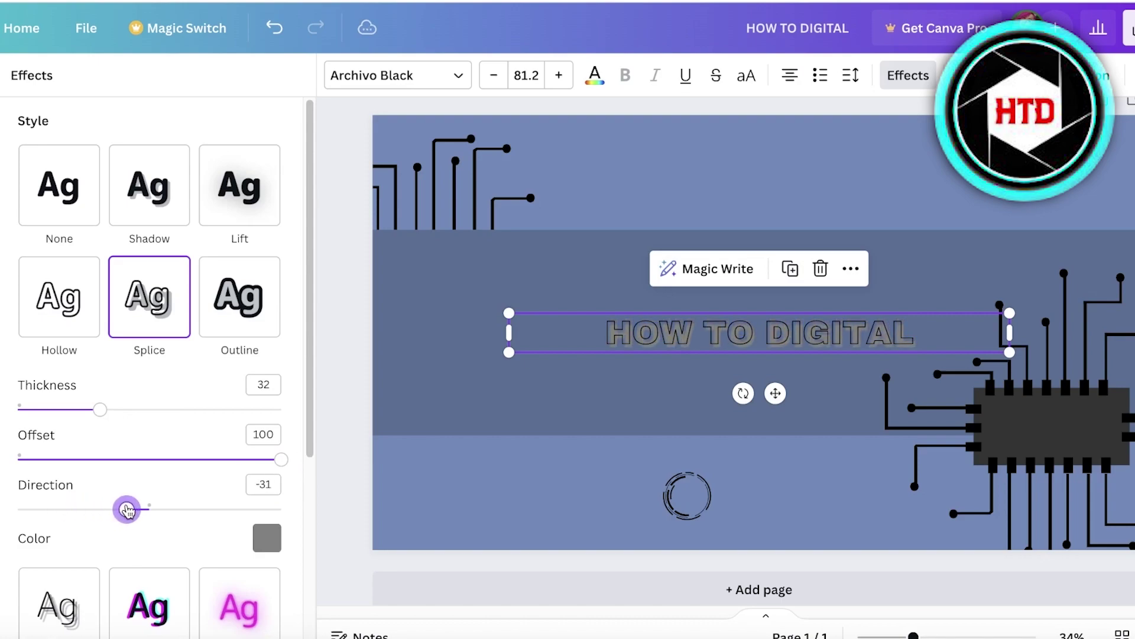
drag(120, 509, 165, 509)
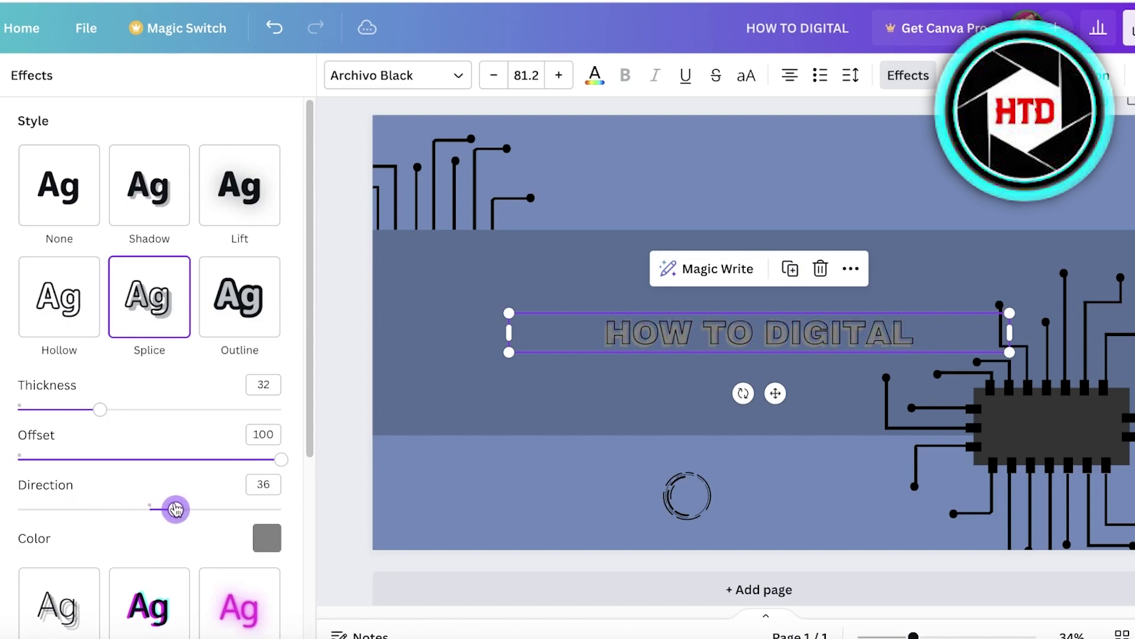
scroll(296, 518, down, 1)
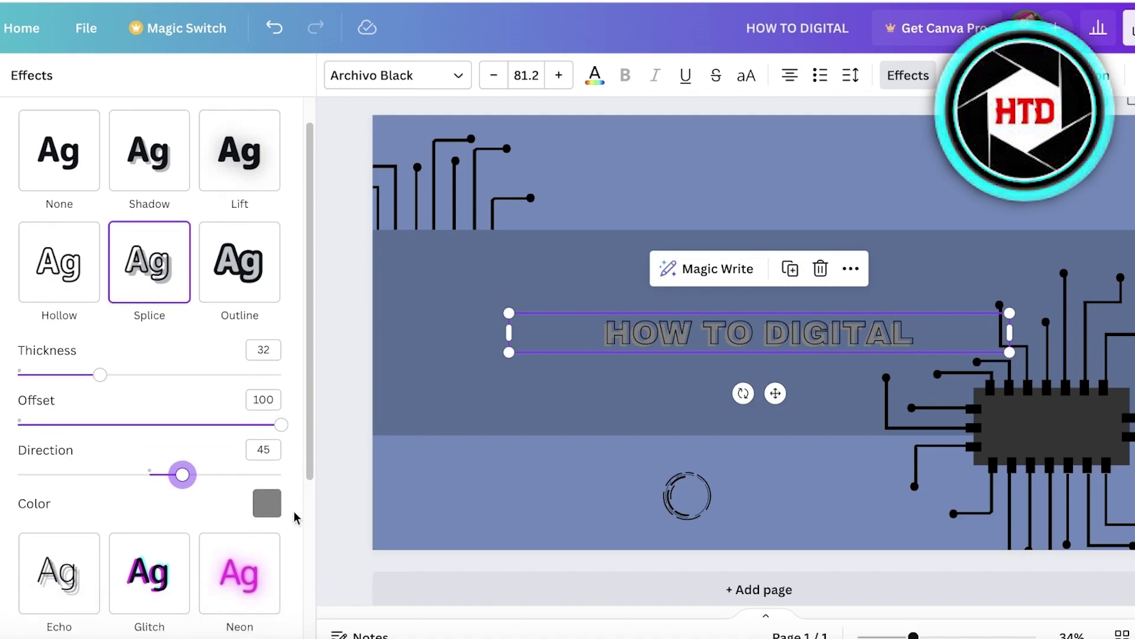
click(268, 503)
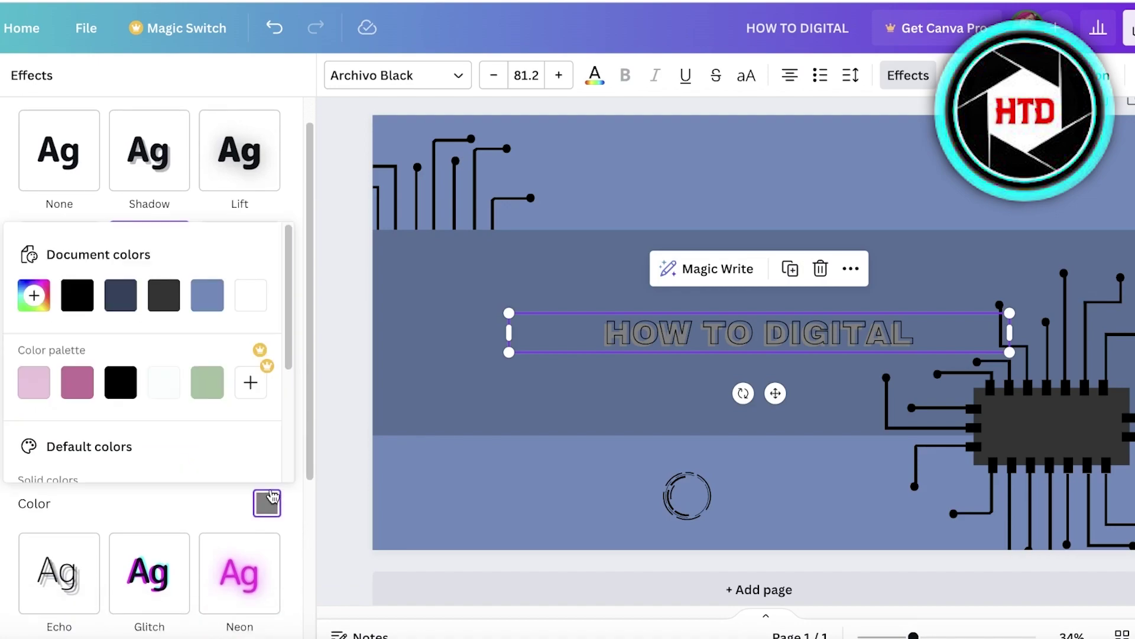
click(77, 294)
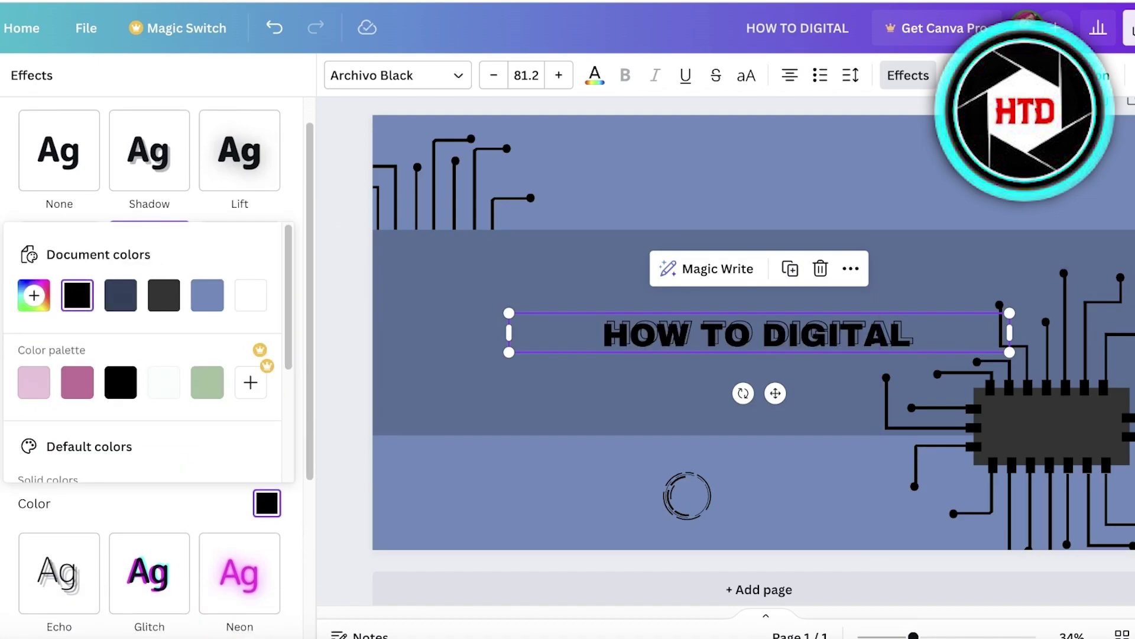
Enlarge the circle ring and place it around the start of the title.
key(Escape)
drag(713, 496, 702, 397)
drag(637, 380, 602, 370)
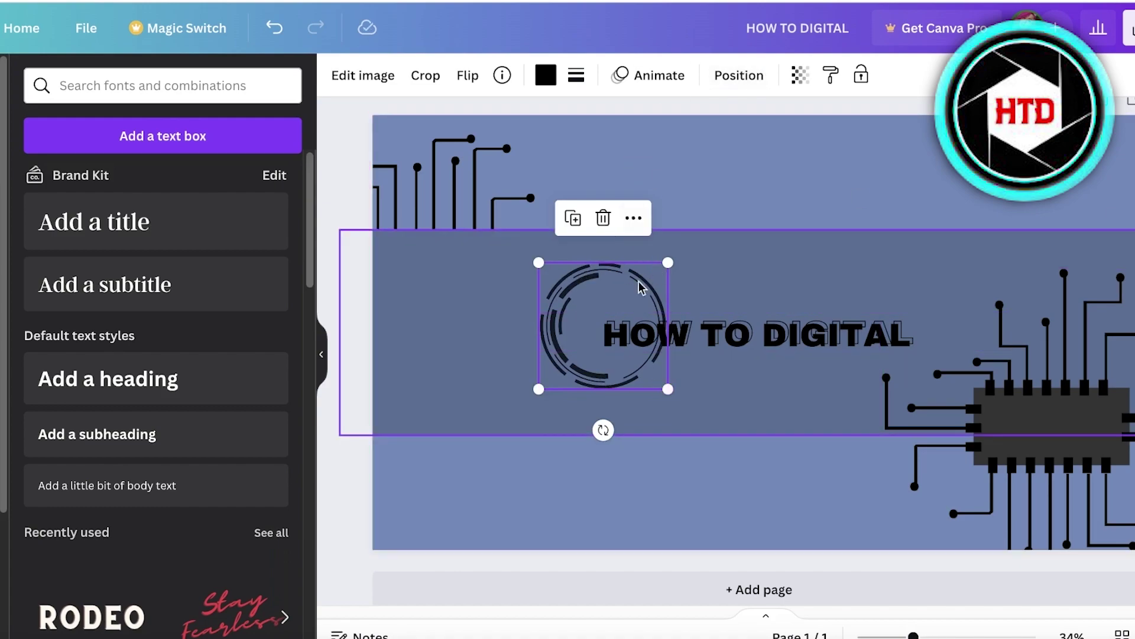
Undo the accidental black page background from copying the ring's style.
click(830, 75)
click(780, 129)
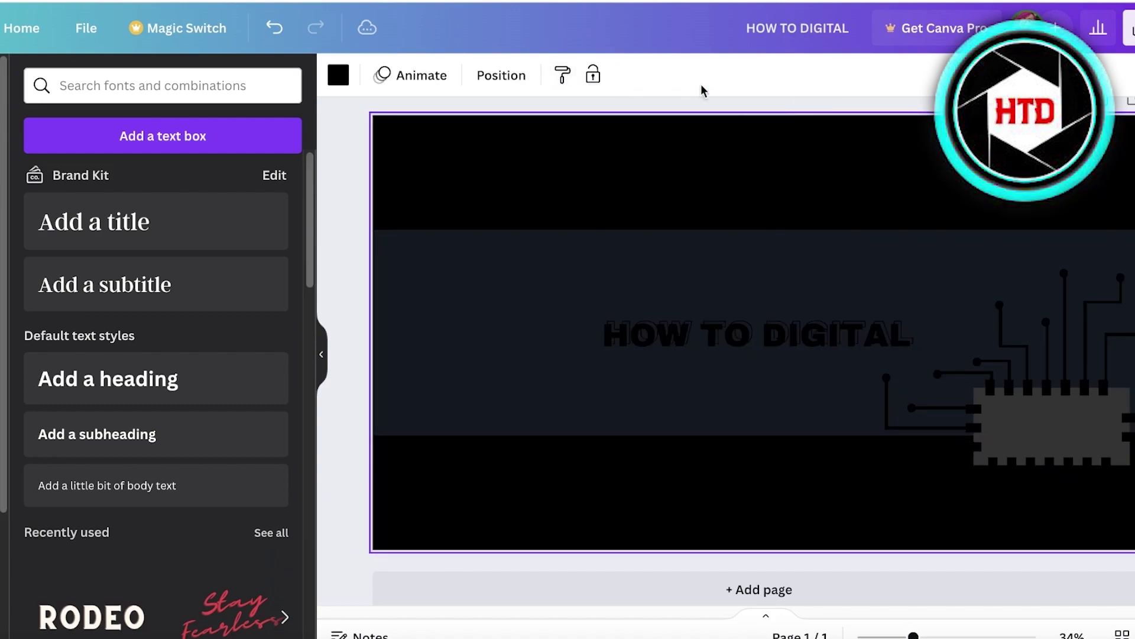
click(275, 28)
click(585, 335)
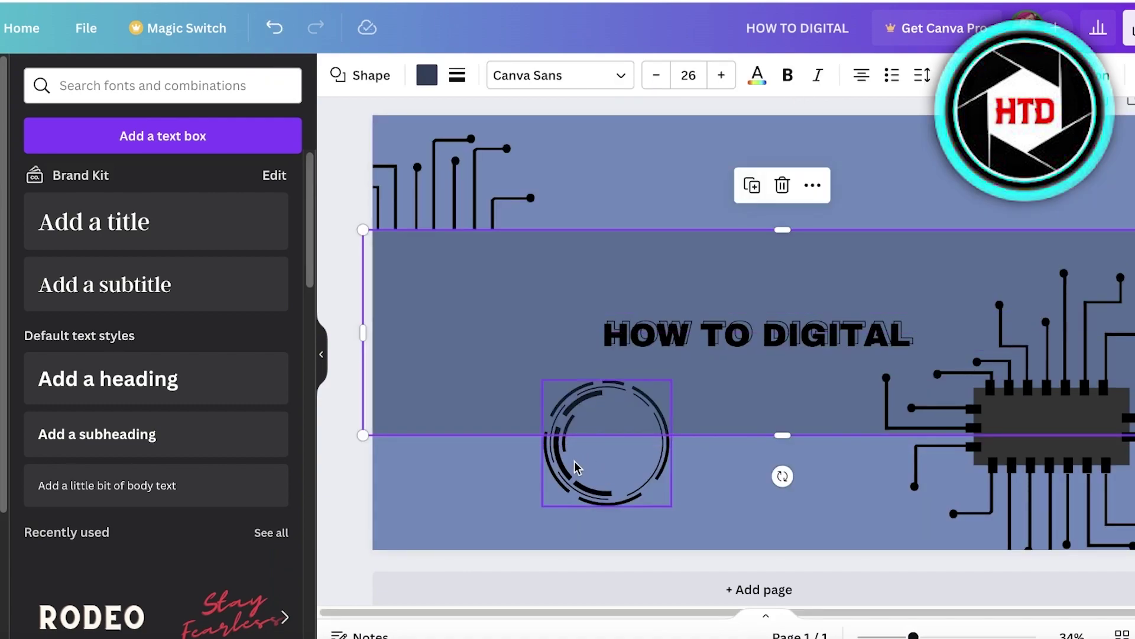
click(568, 320)
mouse_move(568, 319)
mouse_down()
mouse_move(567, 309)
mouse_move(567, 319)
mouse_up()
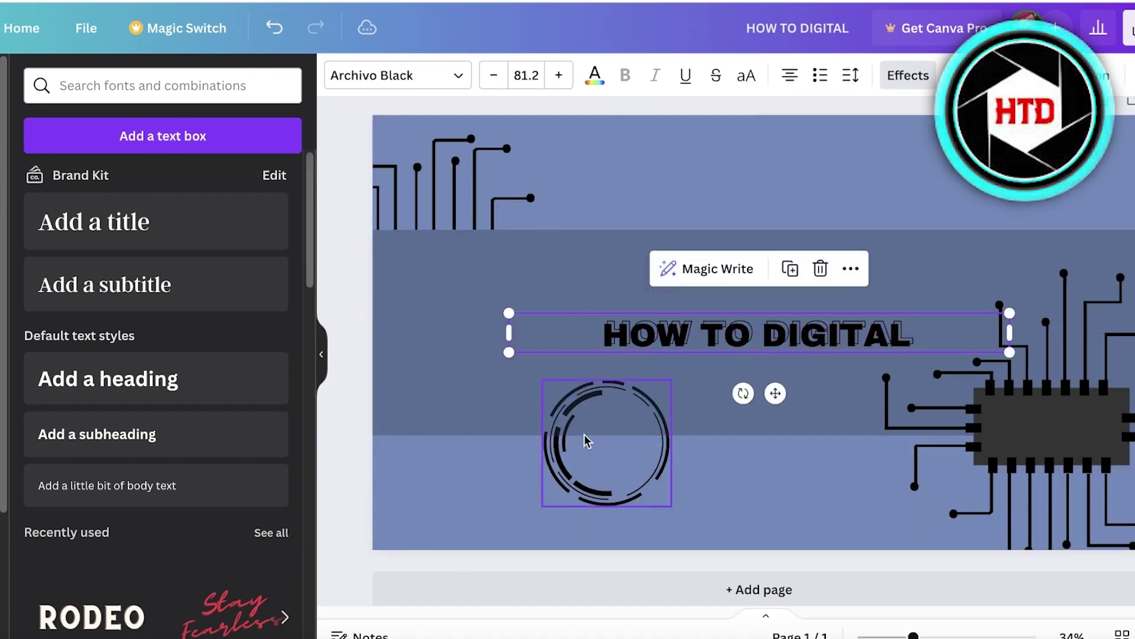
Move the circle ring back onto the band and set its transparency to 25.
drag(585, 441, 568, 375)
click(800, 75)
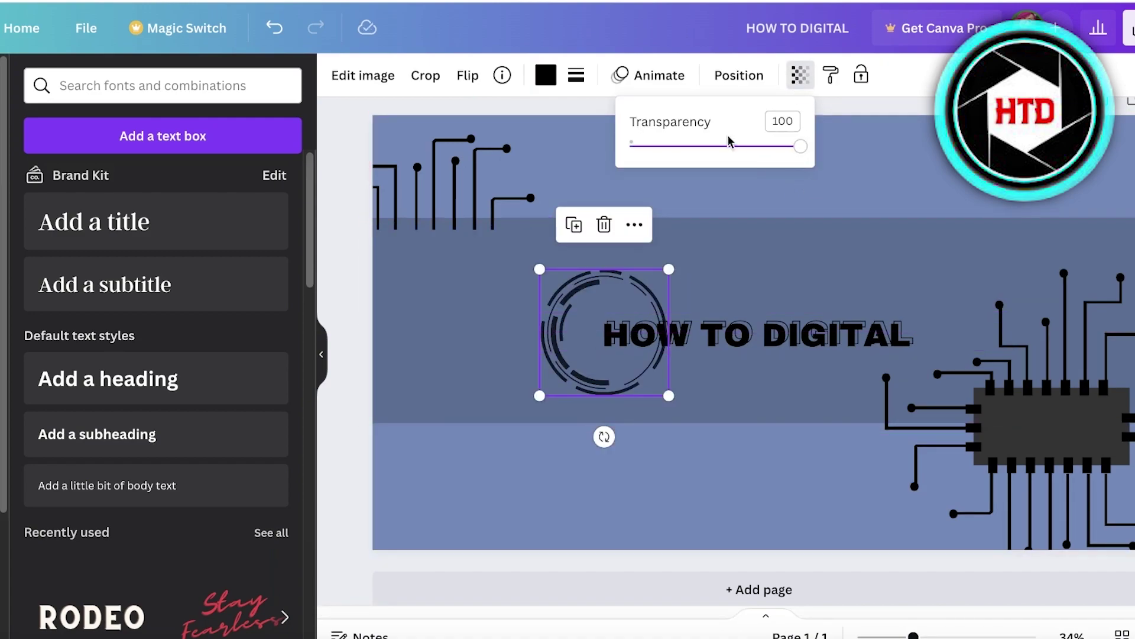
drag(728, 142, 673, 145)
click(604, 191)
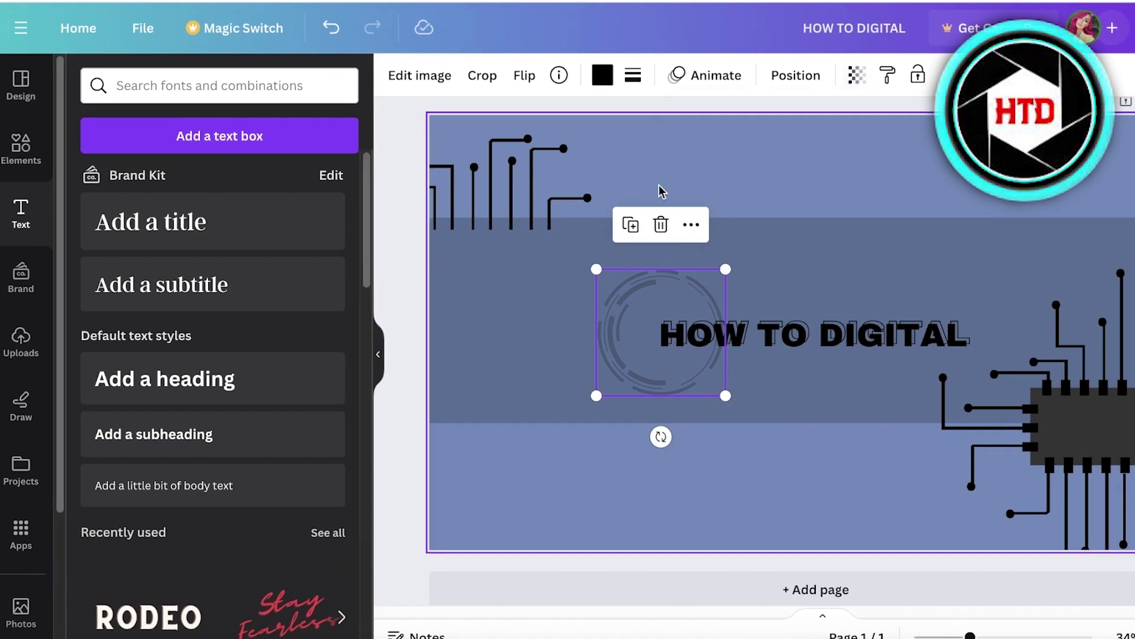
click(660, 191)
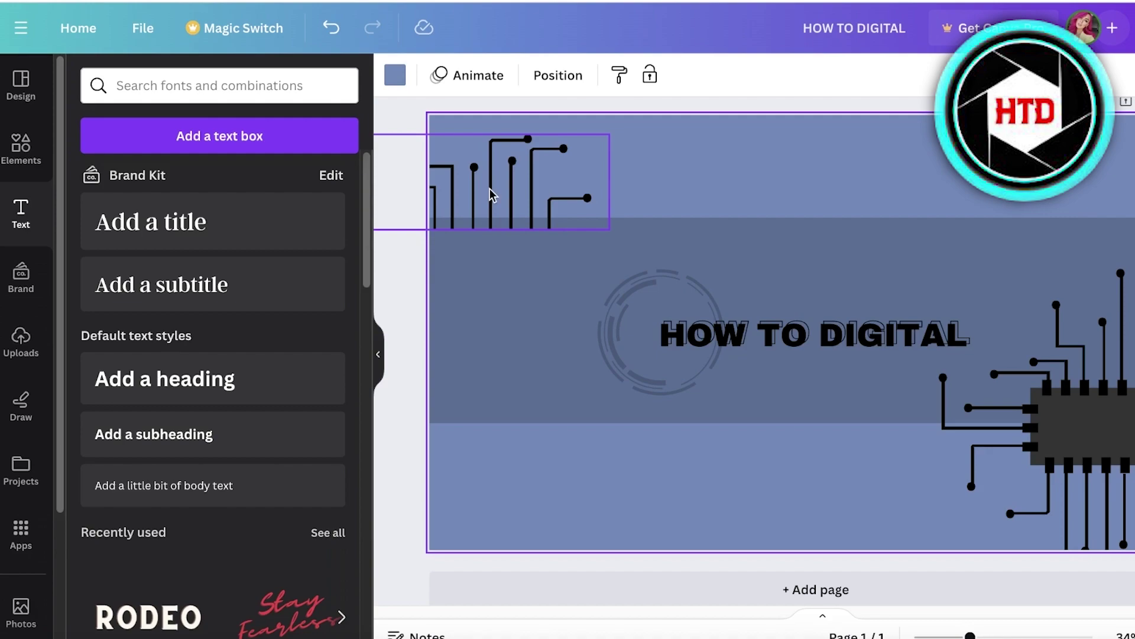
Search Elements for 'background' and place the purple smoke graphic in the lower-left corner.
click(20, 145)
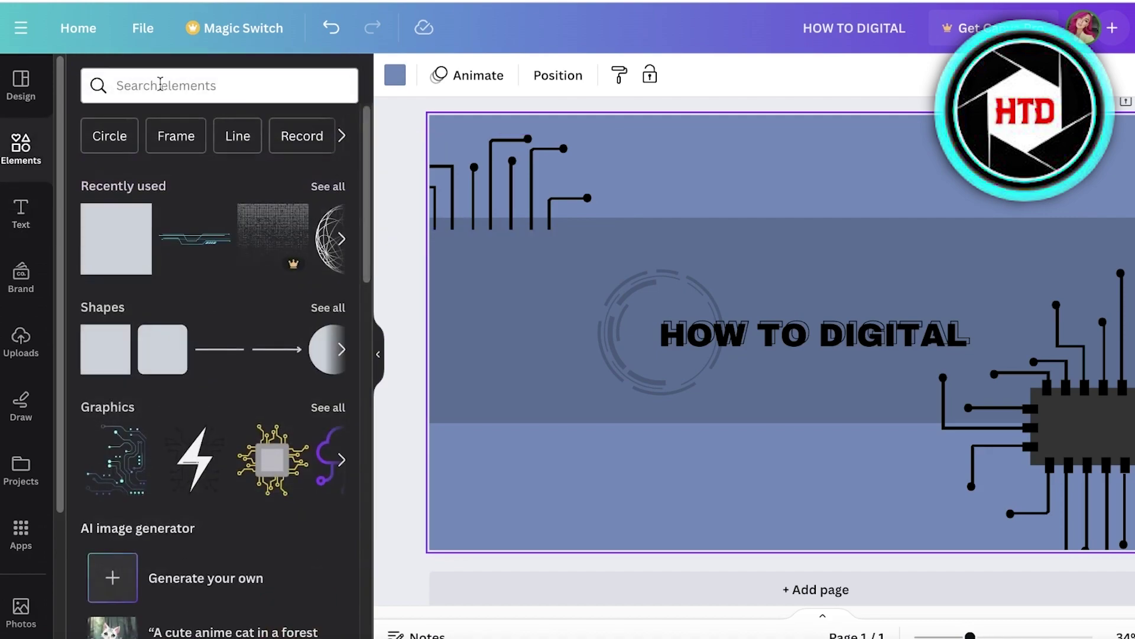
click(175, 85)
text(background)
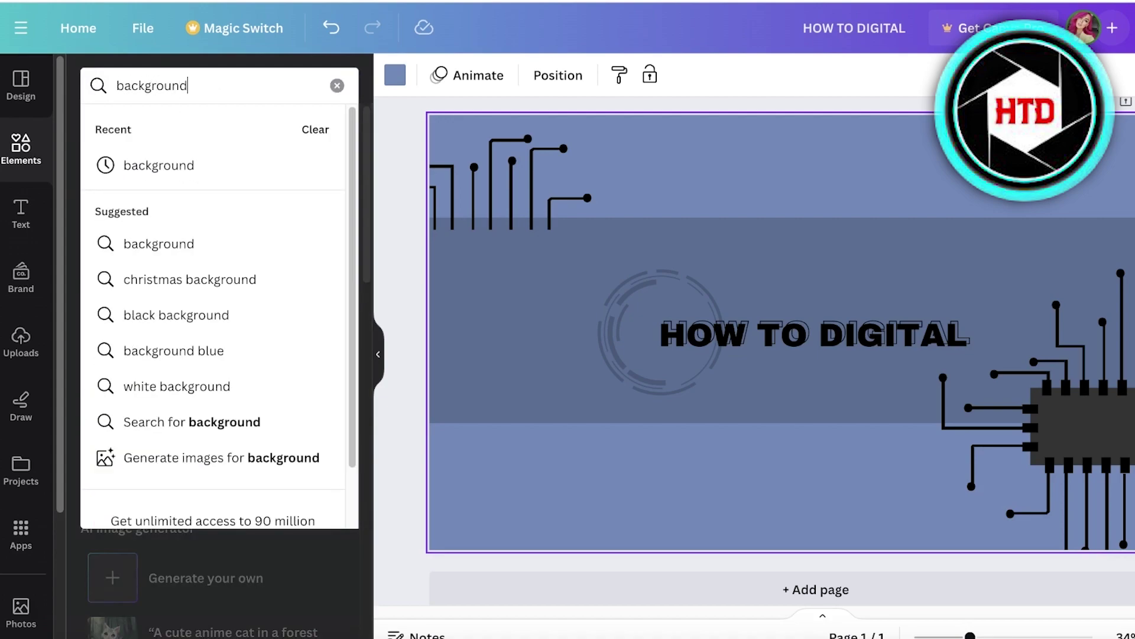
key(Return)
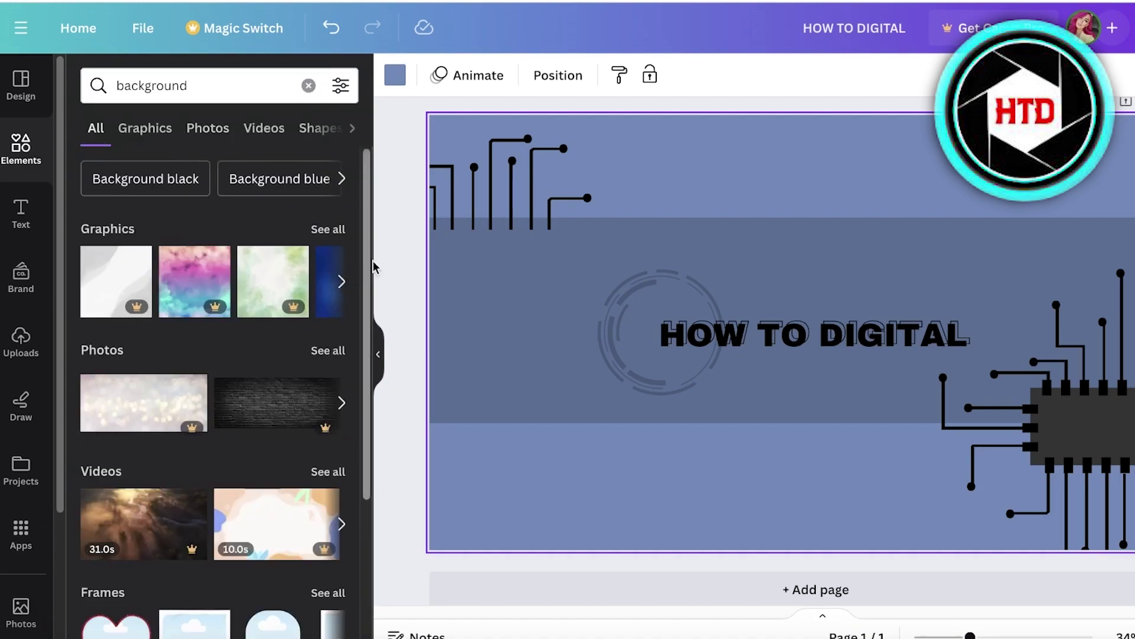
click(340, 228)
scroll(363, 322, down, 2)
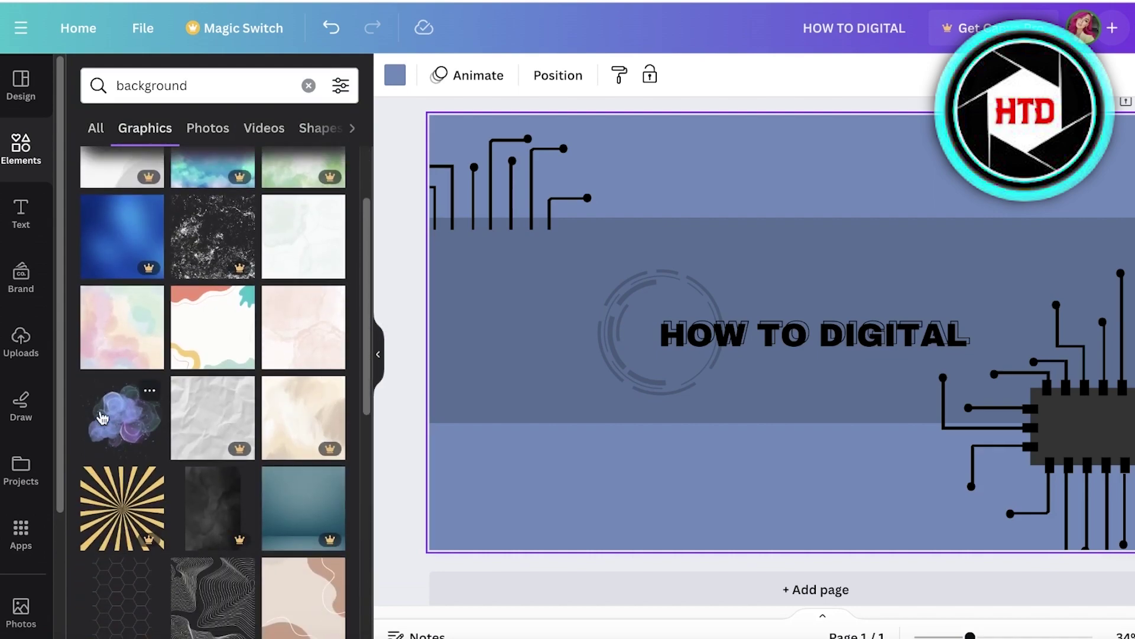
click(123, 417)
drag(775, 410, 472, 534)
Add a wavy-lines graphic, enlarged, at the banner's top-right.
scroll(172, 532, down, 3)
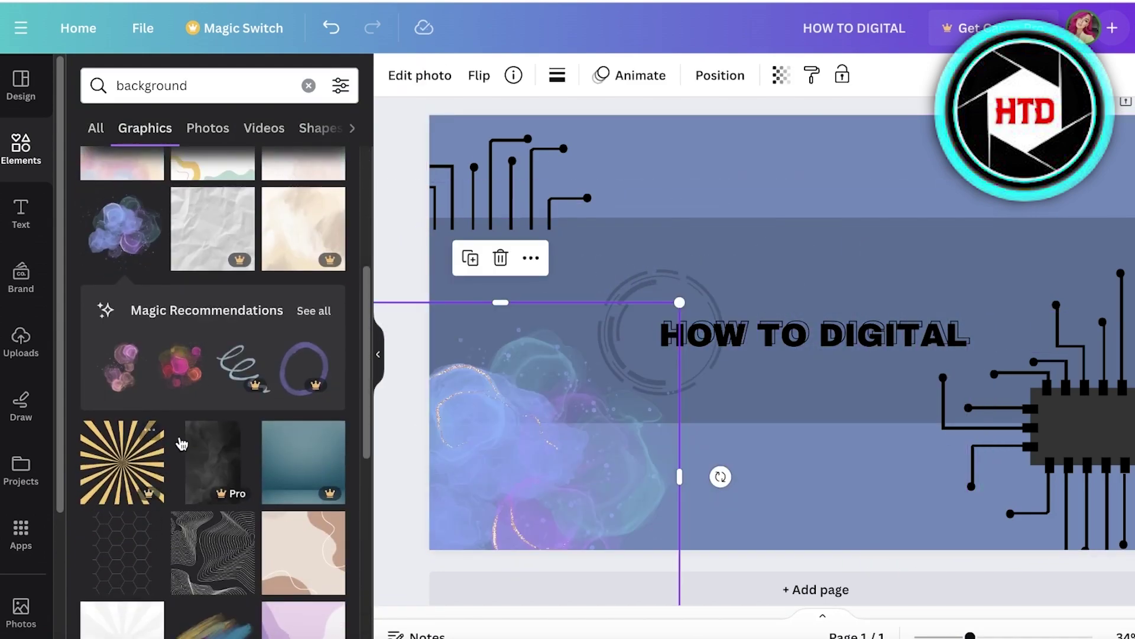
scroll(178, 528, down, 1)
scroll(177, 529, down, 1)
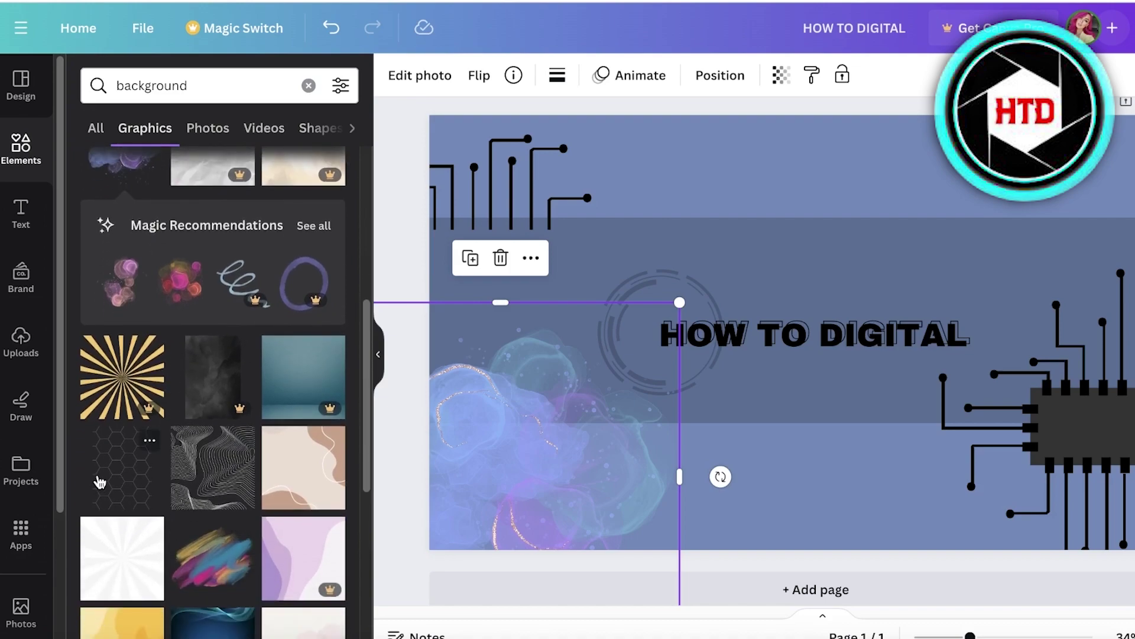
click(212, 464)
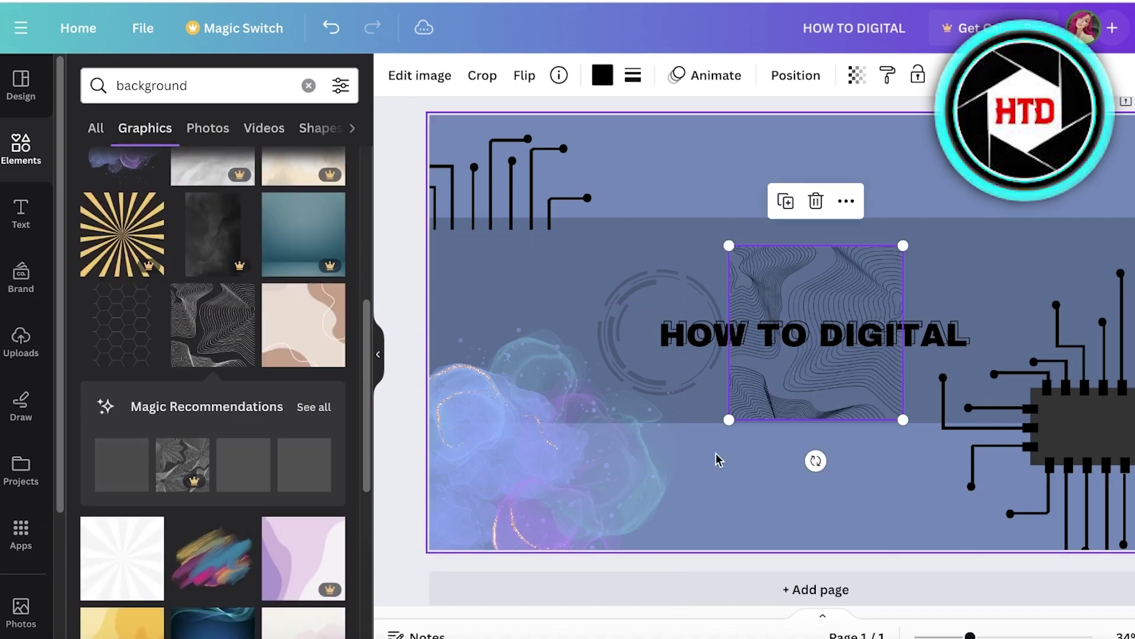
mouse_move(767, 405)
mouse_down()
mouse_move(753, 499)
mouse_move(832, 532)
mouse_move(884, 393)
mouse_move(1049, 245)
mouse_up()
mouse_move(1008, 287)
mouse_down()
mouse_move(569, 519)
mouse_move(286, 556)
mouse_up()
drag(669, 402, 799, 460)
Delete the wavy-lines graphic and try pink cloud and green watercolour graphics, removing the green one.
key(Delete)
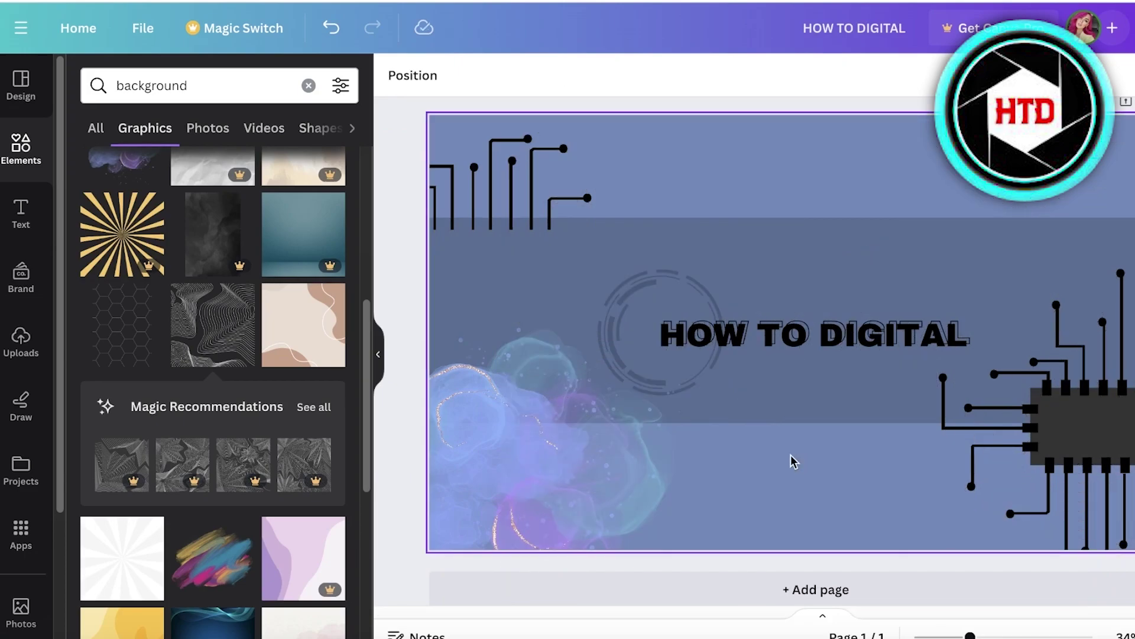
click(591, 449)
scroll(92, 414, down, 2)
scroll(91, 414, down, 5)
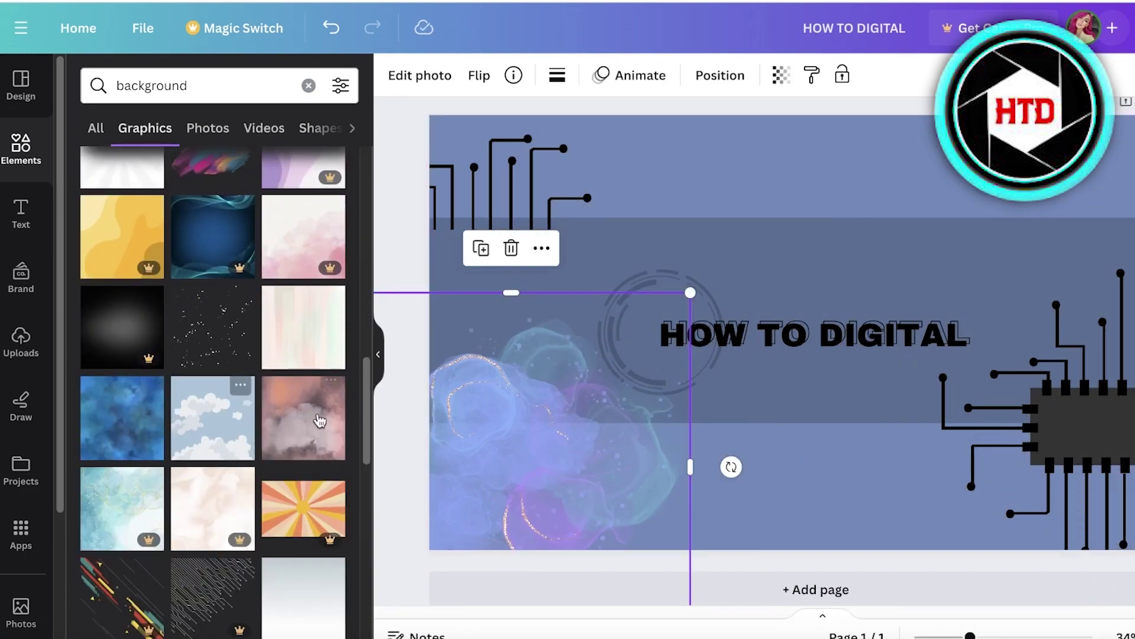
click(321, 421)
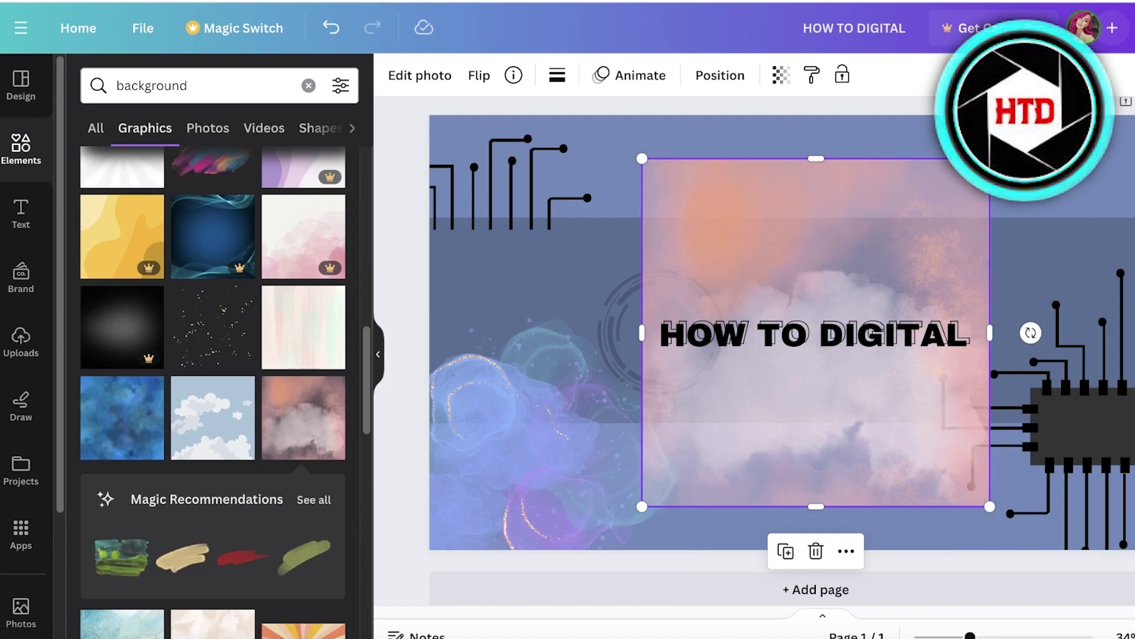
click(121, 556)
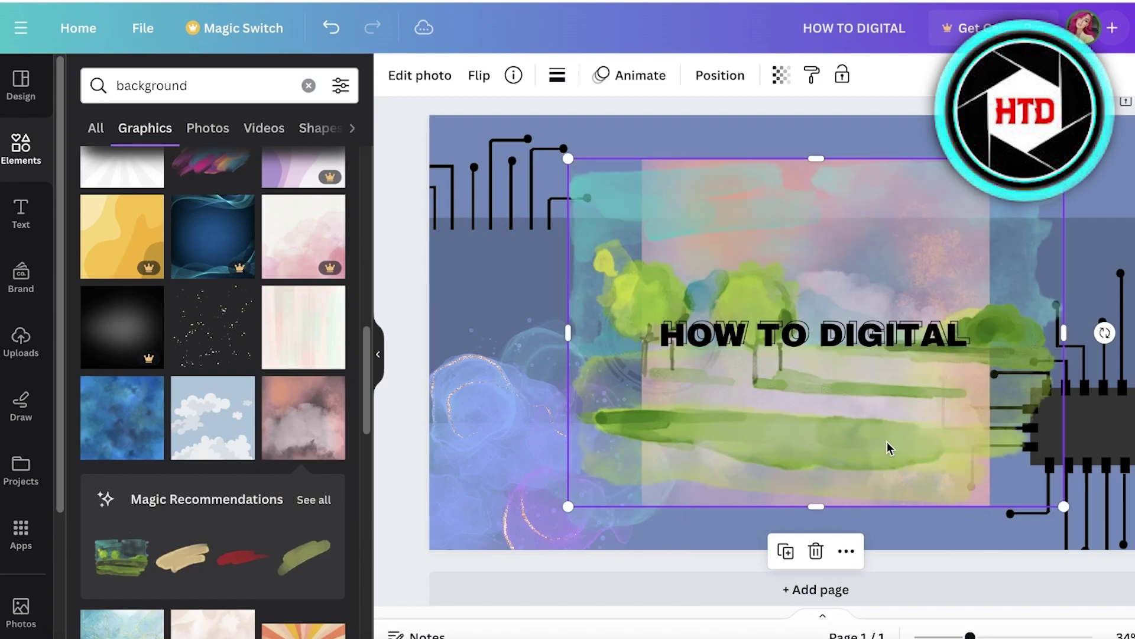
key(Delete)
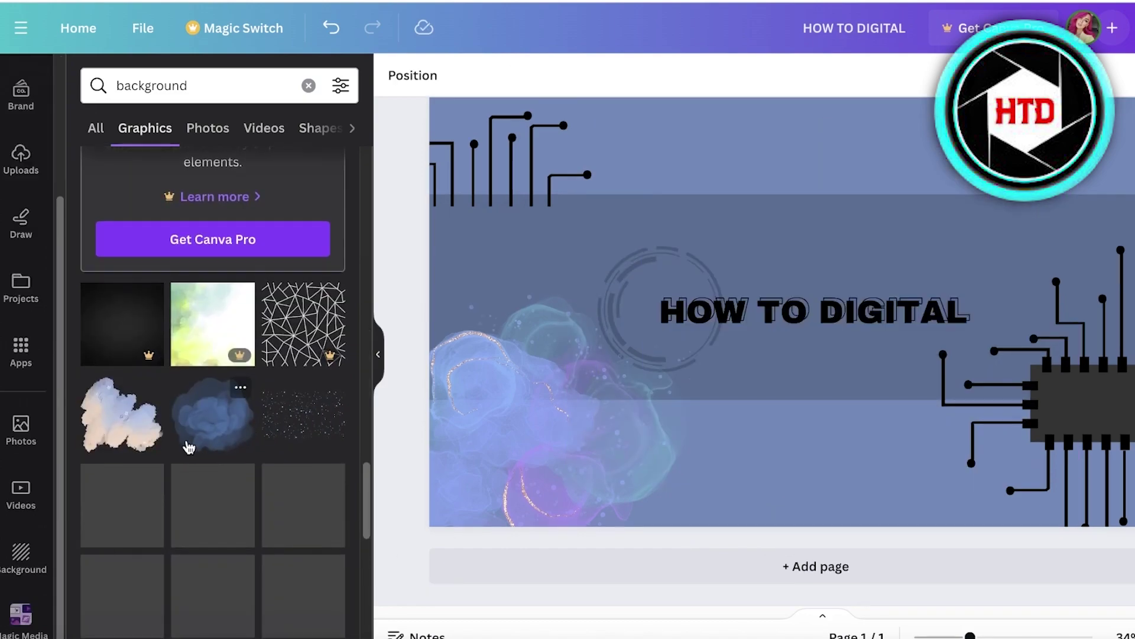
Add the blue cloud graphic and move it up behind the title's left half.
click(187, 414)
drag(818, 405, 583, 514)
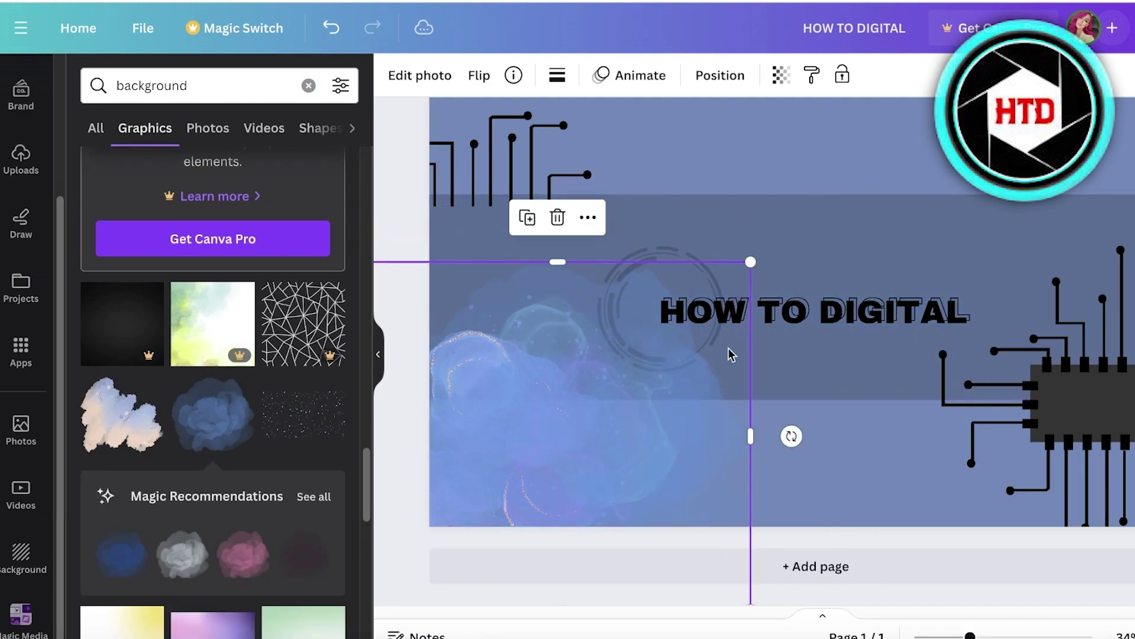
drag(495, 440, 593, 348)
scroll(289, 551, down, 5)
click(917, 469)
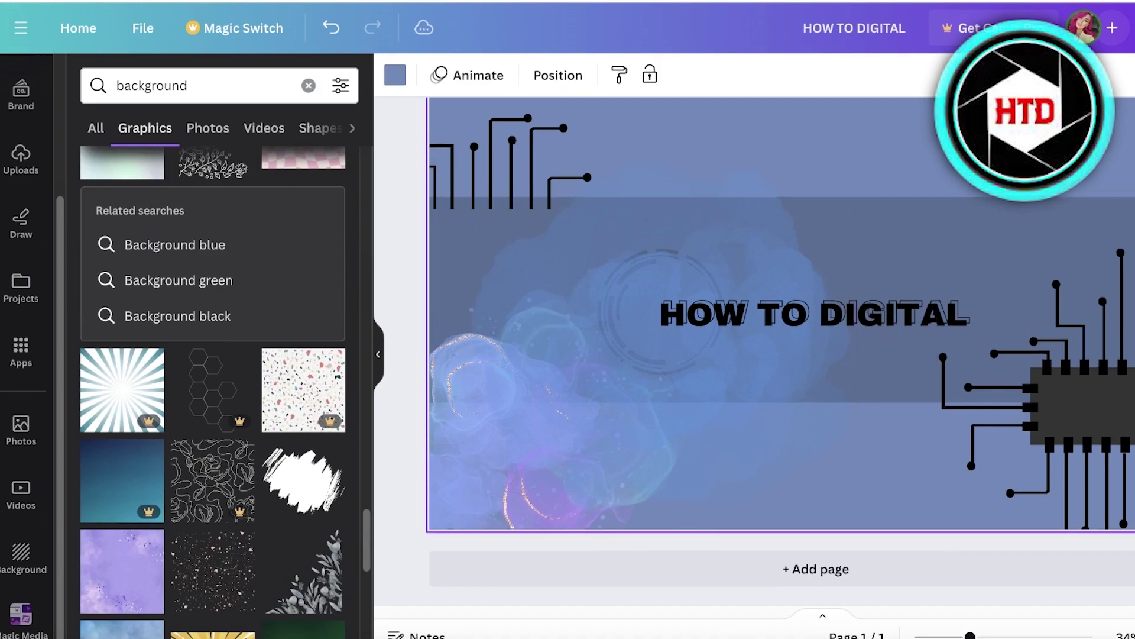
scroll(918, 468, up, 1)
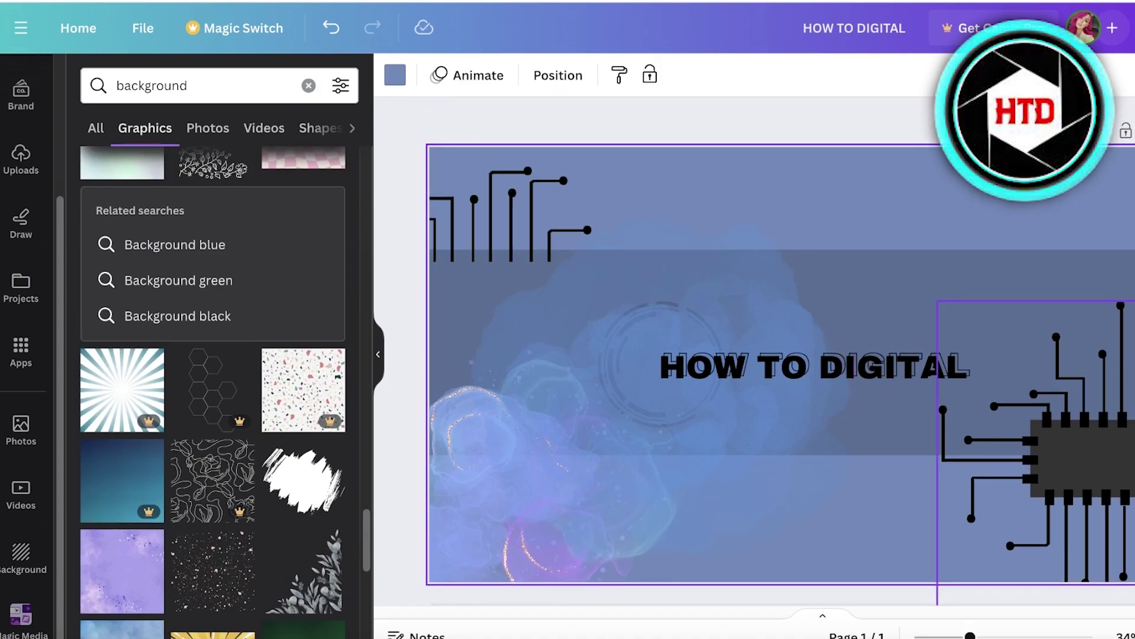